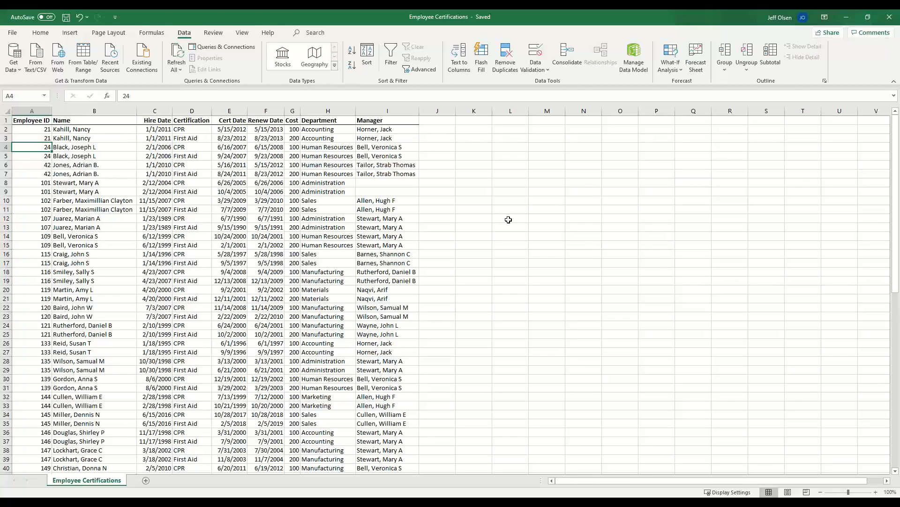
Step: Switch from Excel to the Sage HRMS session, dismiss the idle timer message, and open the first employee's record in the list
{"action": "left_click", "coordinate": [845, 19]}
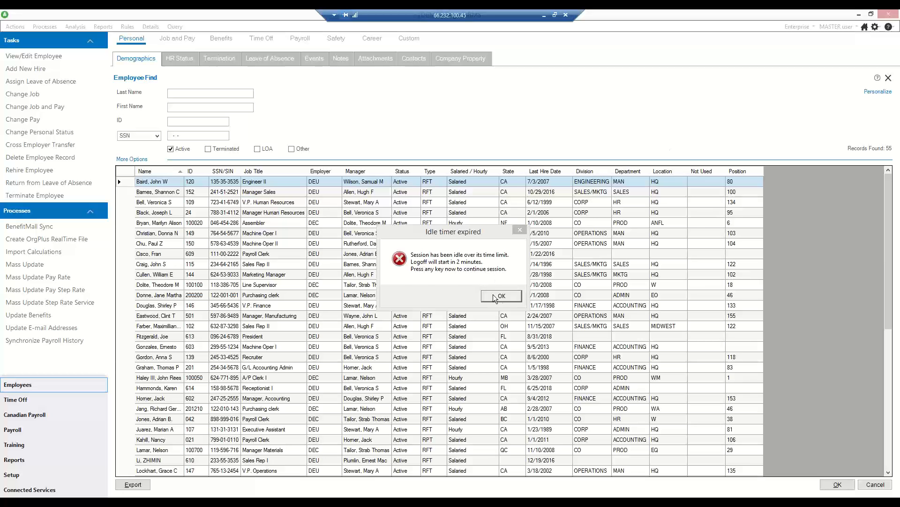
{"action": "left_click", "coordinate": [500, 296]}
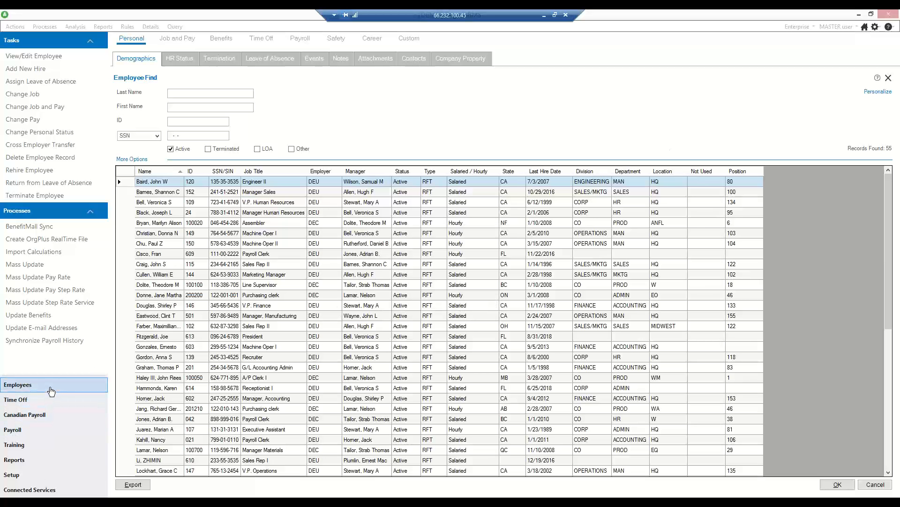
{"action": "double_click", "coordinate": [177, 187]}
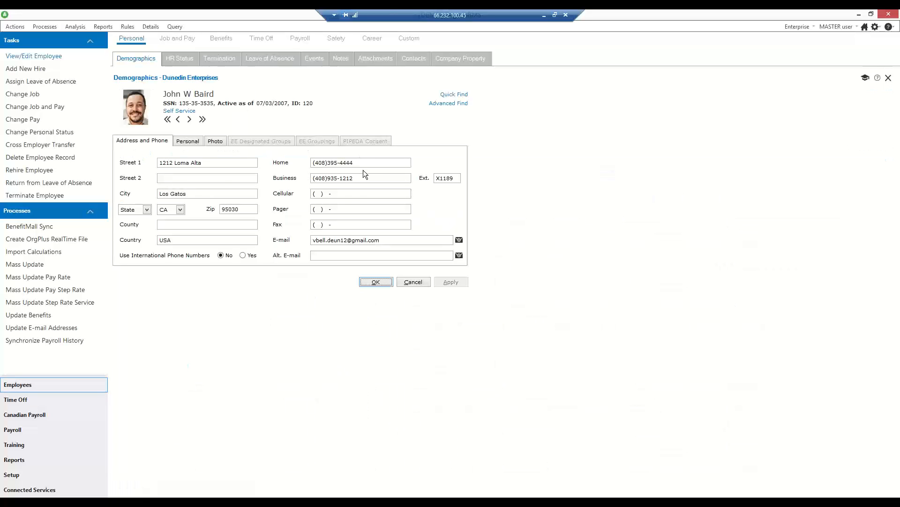
Step: Open the employee's Company Property custom detail and view the Laptop Computer entry, leaving it without changes
{"action": "left_click", "coordinate": [411, 41]}
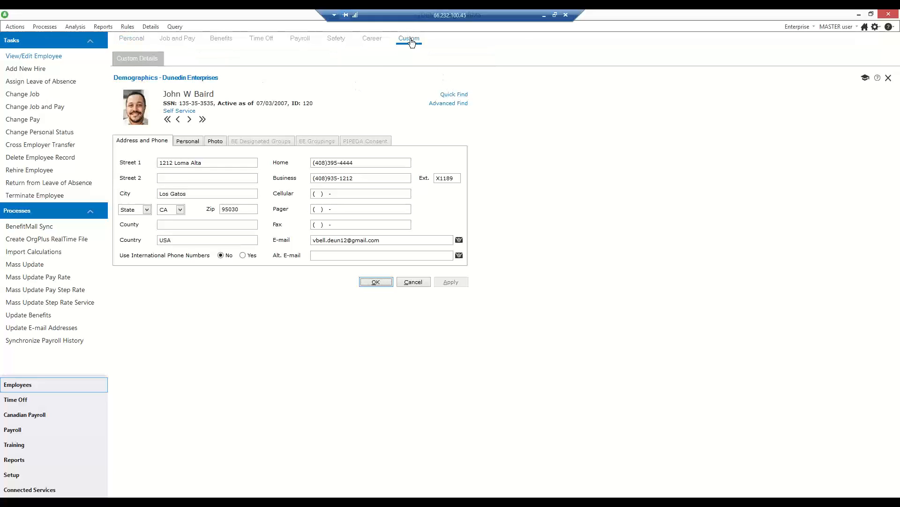
{"action": "left_click", "coordinate": [141, 57]}
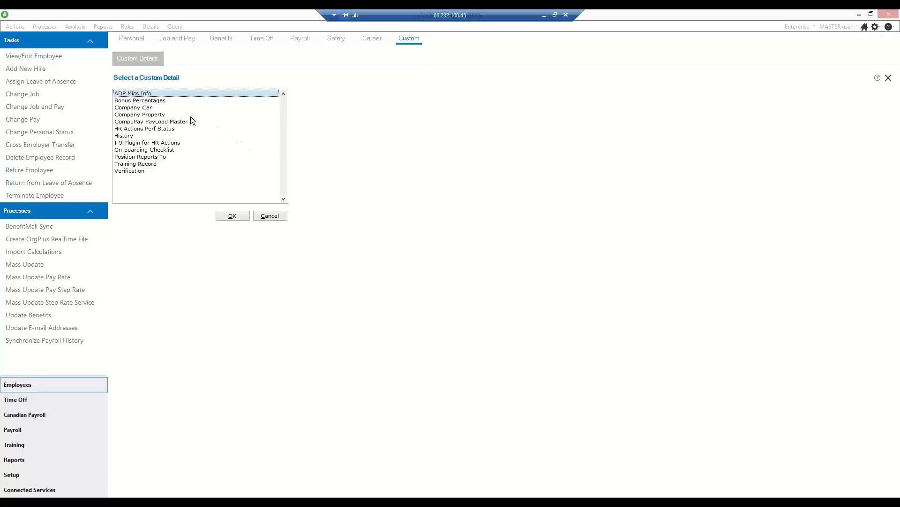
{"action": "left_click", "coordinate": [149, 115]}
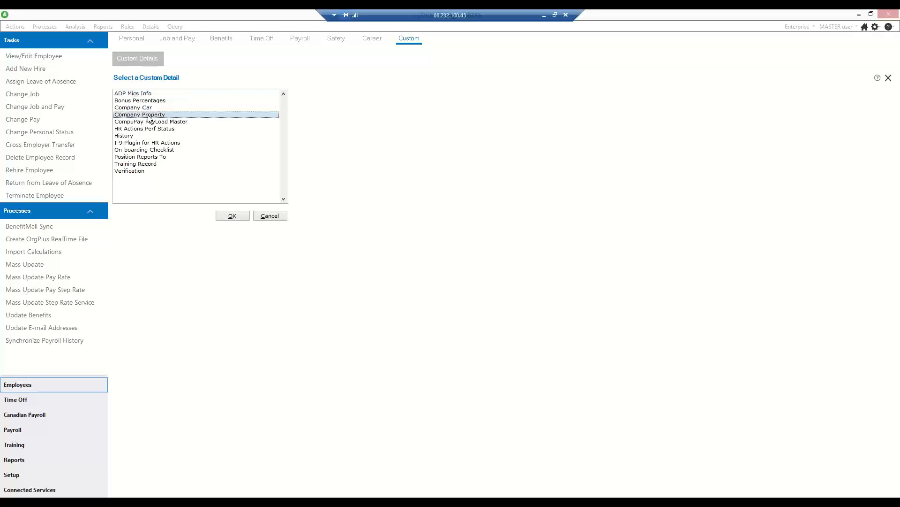
{"action": "double_click", "coordinate": [148, 115]}
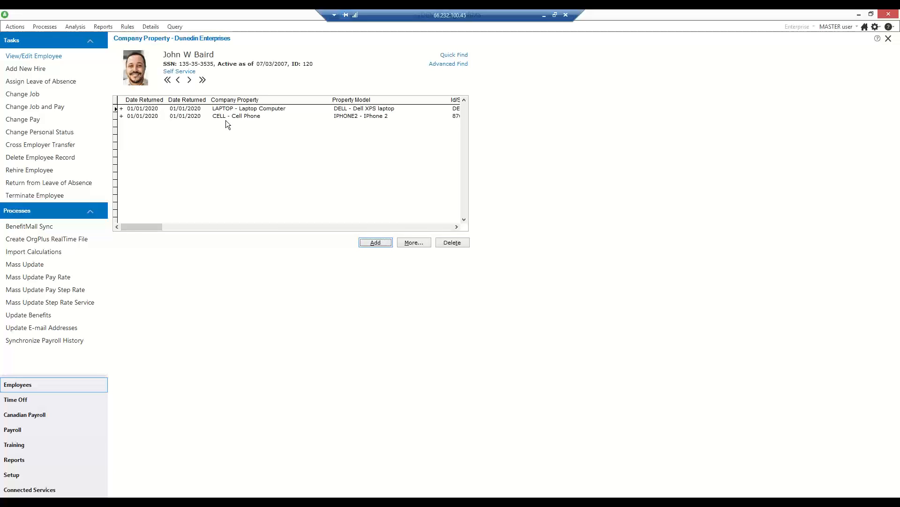
{"action": "left_click", "coordinate": [121, 108]}
{"action": "double_click", "coordinate": [122, 108]}
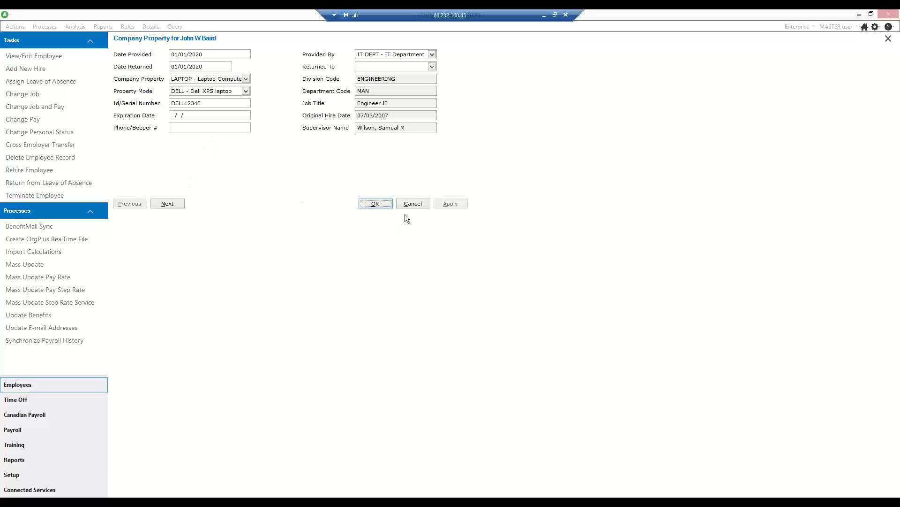
{"action": "left_click", "coordinate": [412, 205]}
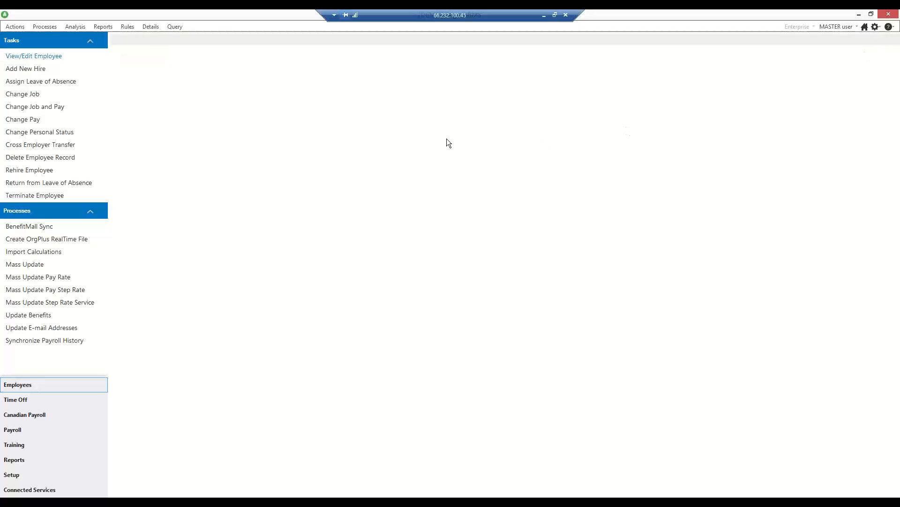
Step: Return to the employee's record, view the Verification custom detail, and close it
{"action": "left_click", "coordinate": [33, 50]}
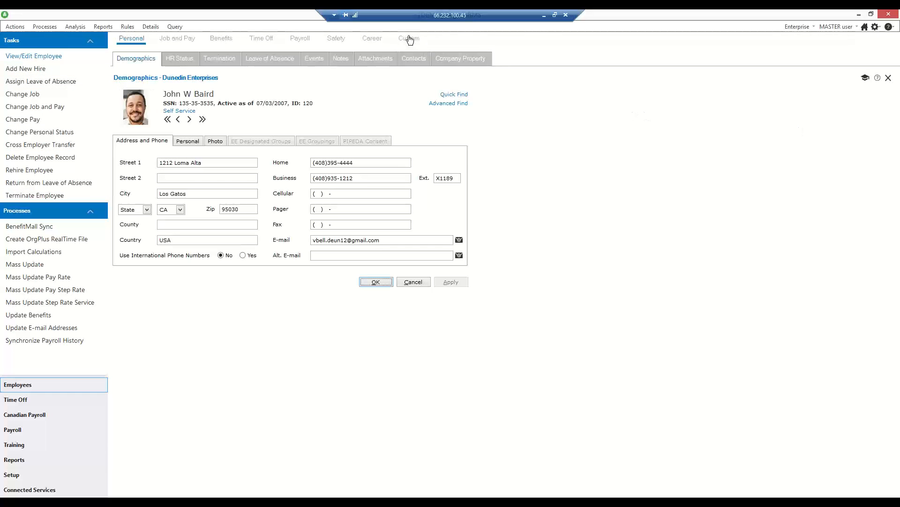
{"action": "left_click", "coordinate": [409, 40]}
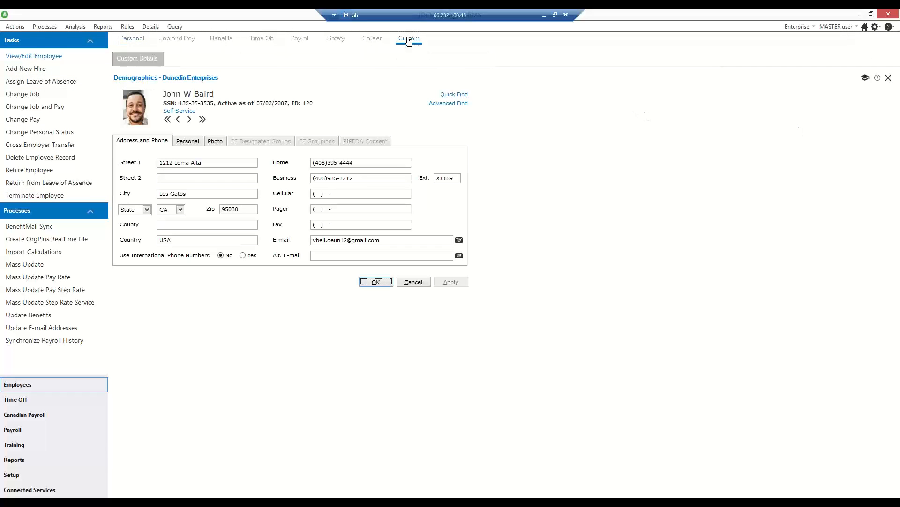
{"action": "left_click", "coordinate": [129, 57]}
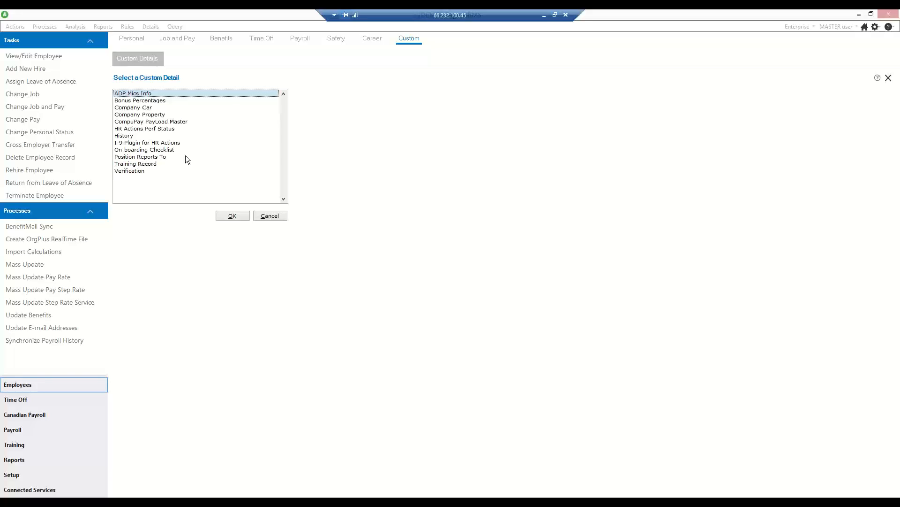
{"action": "left_click", "coordinate": [133, 171]}
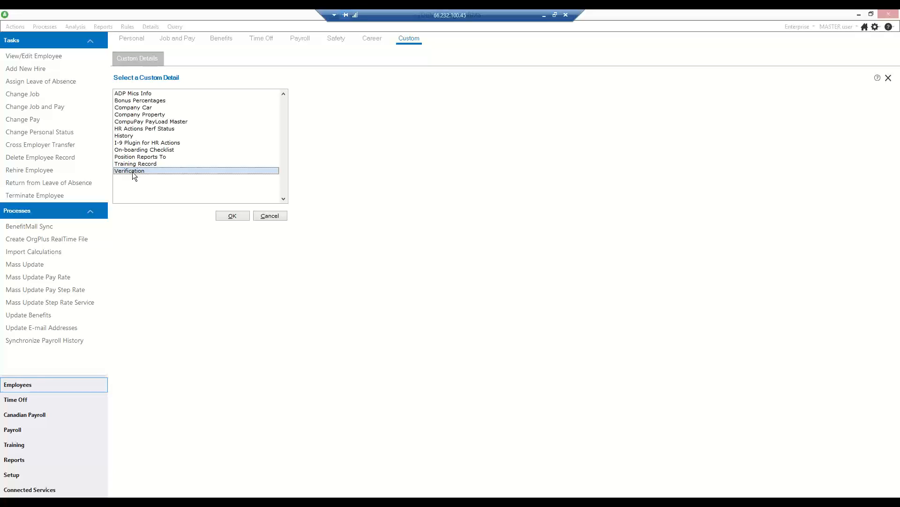
{"action": "left_click", "coordinate": [232, 216]}
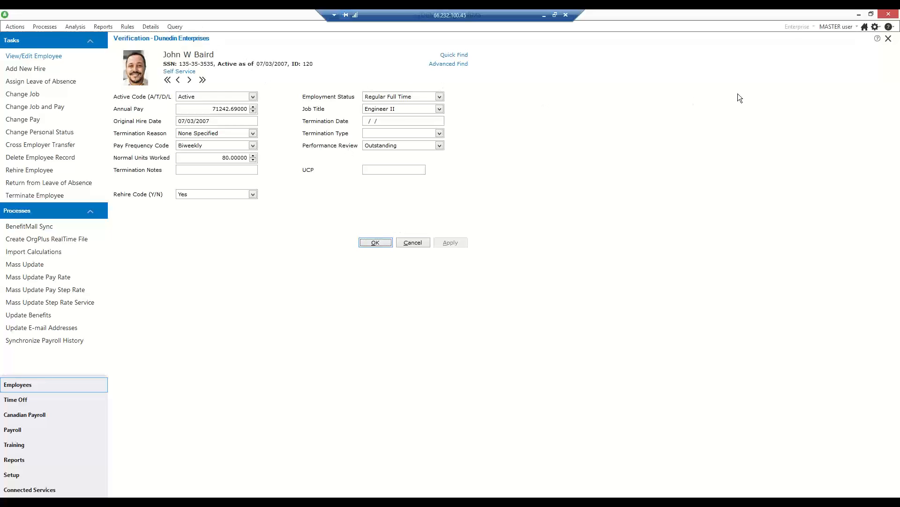
{"action": "left_click", "coordinate": [889, 40]}
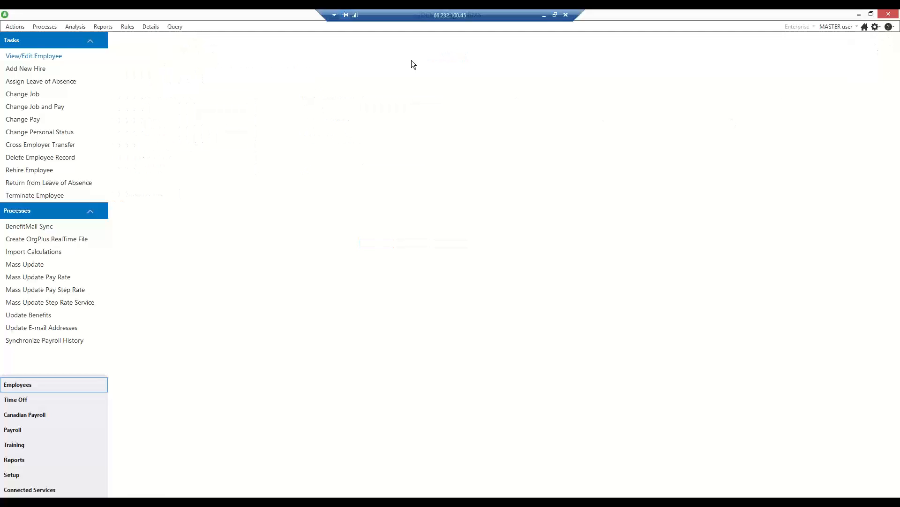
Step: Reopen the employee's record, view the CompuPay PayLoad Master custom detail, and cancel out of it
{"action": "left_click", "coordinate": [35, 58]}
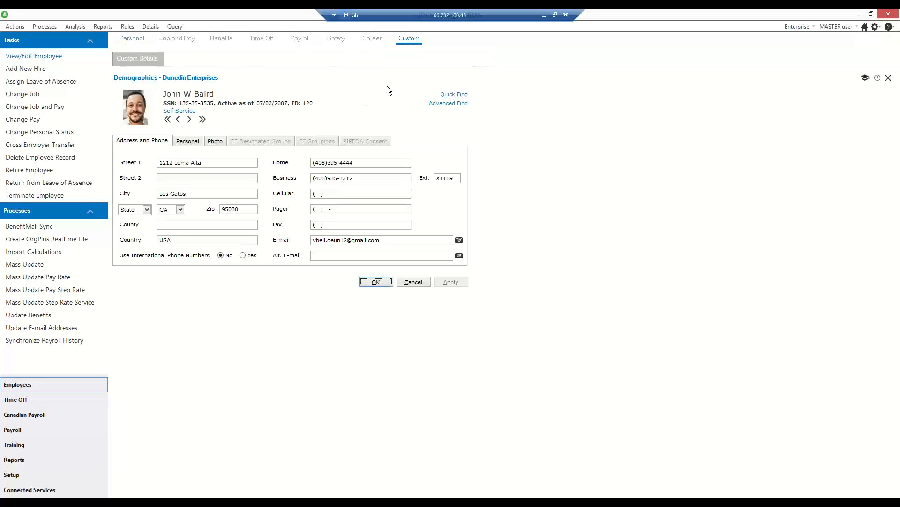
{"action": "left_click", "coordinate": [136, 58]}
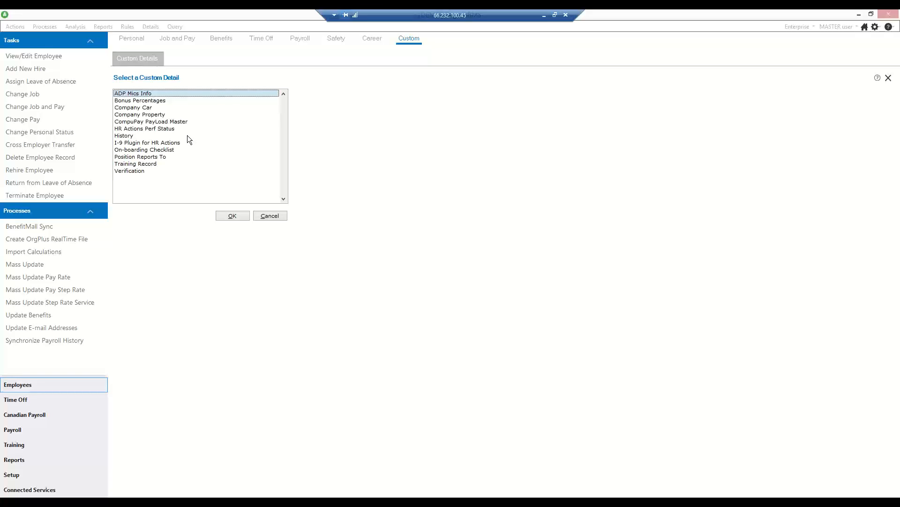
{"action": "left_click", "coordinate": [142, 122]}
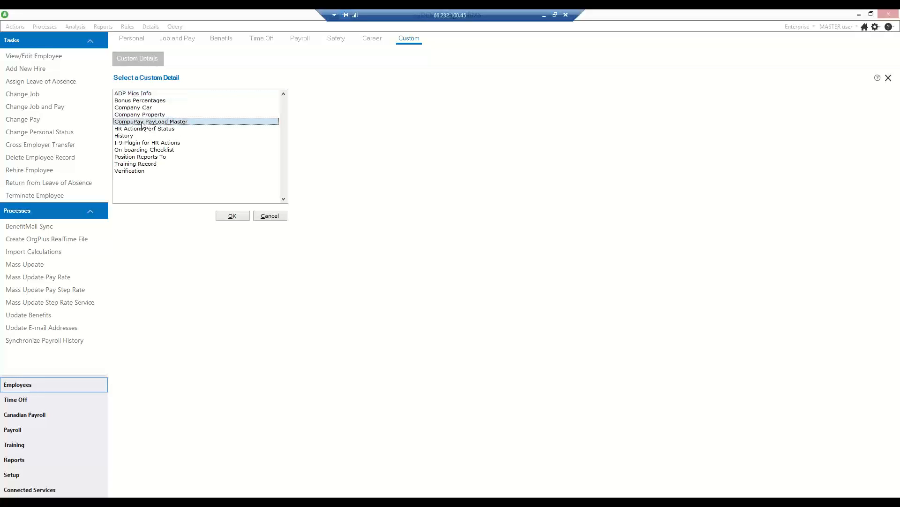
{"action": "left_click", "coordinate": [236, 216]}
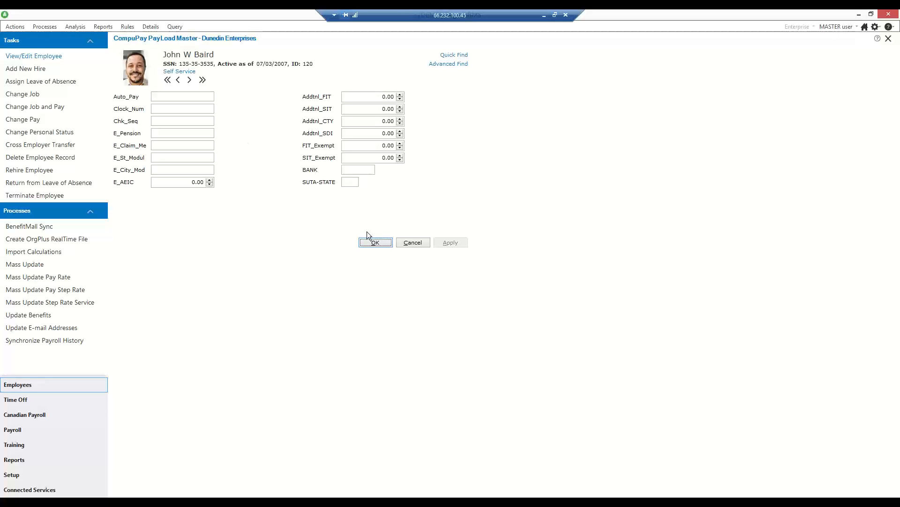
{"action": "left_click", "coordinate": [410, 242]}
Step: View the I-9 Plugin for HR Actions custom detail for the same employee and exit without changes
{"action": "left_click", "coordinate": [19, 53]}
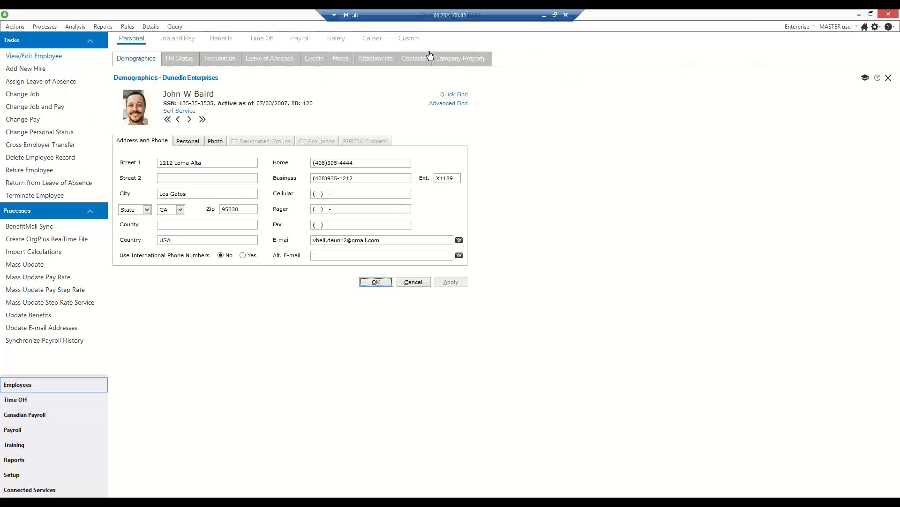
{"action": "left_click", "coordinate": [410, 38]}
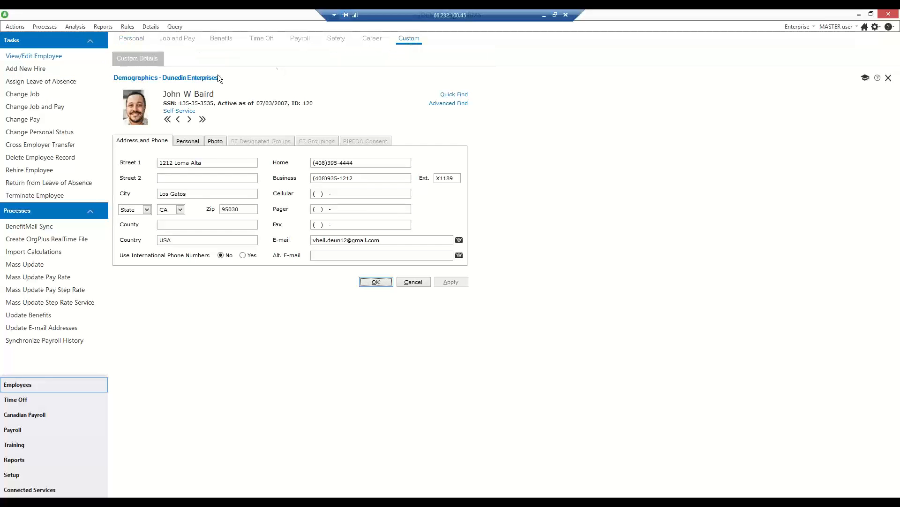
{"action": "left_click", "coordinate": [134, 58]}
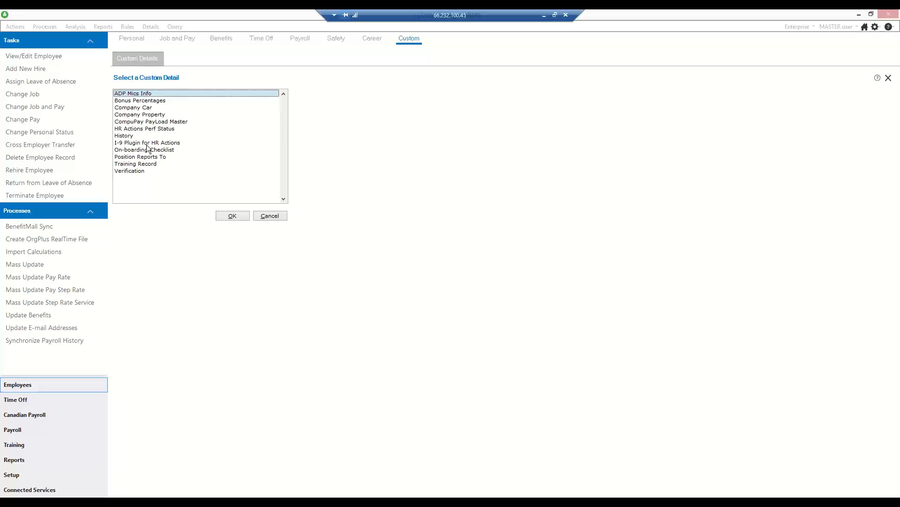
{"action": "left_click", "coordinate": [146, 143]}
{"action": "left_click", "coordinate": [232, 216]}
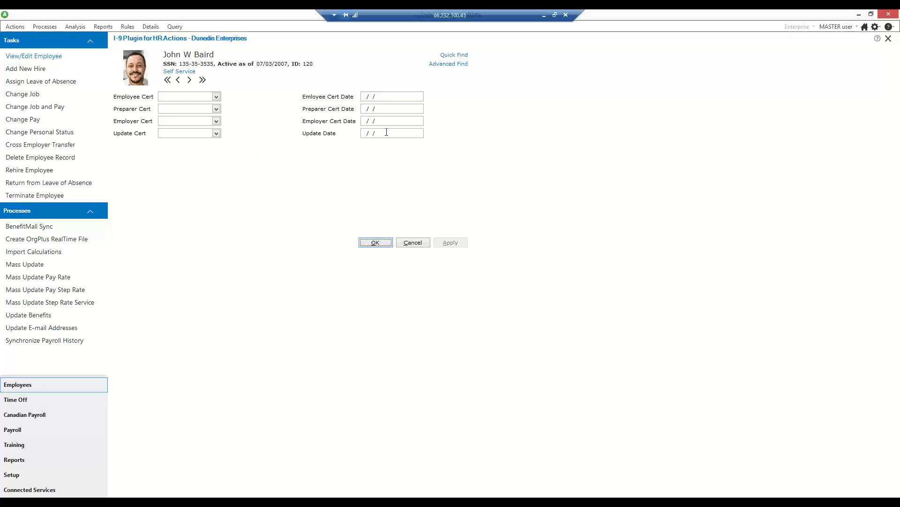
{"action": "left_click", "coordinate": [414, 243]}
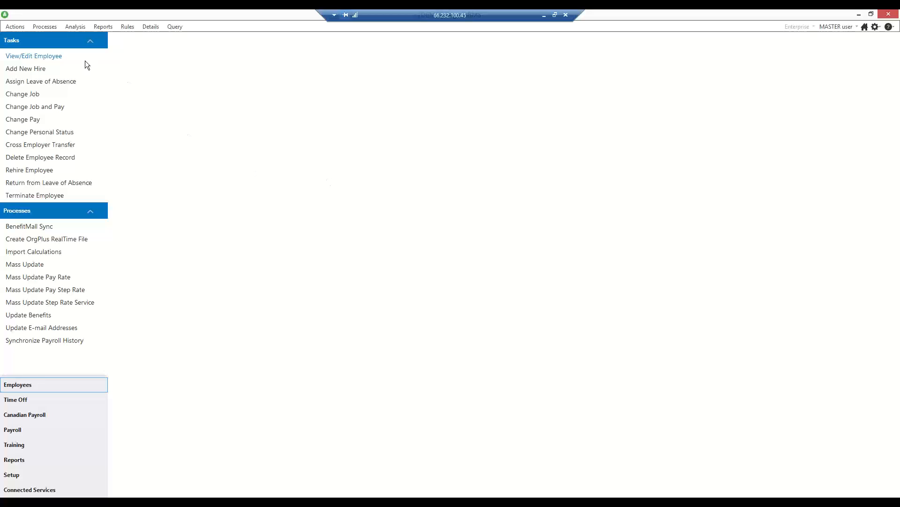
Step: Reopen the employee's record and bring up the list of available custom details
{"action": "left_click", "coordinate": [55, 57]}
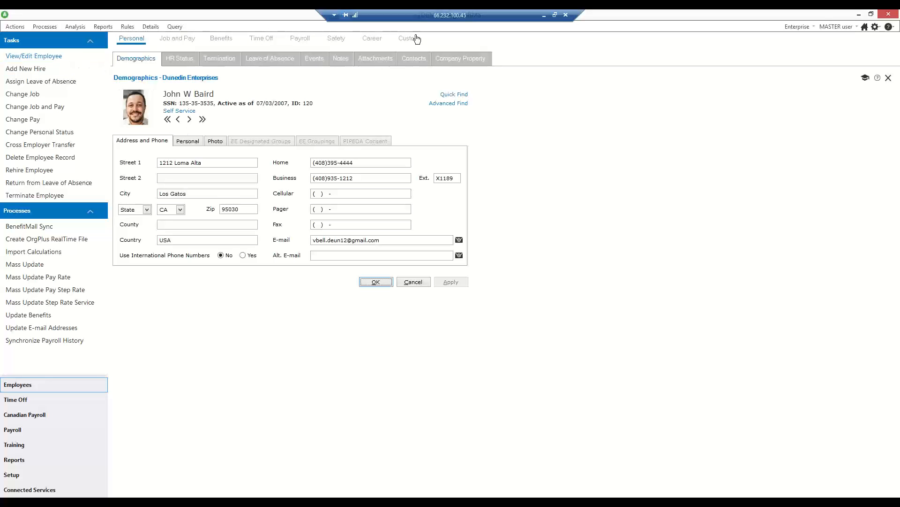
{"action": "left_click", "coordinate": [416, 38]}
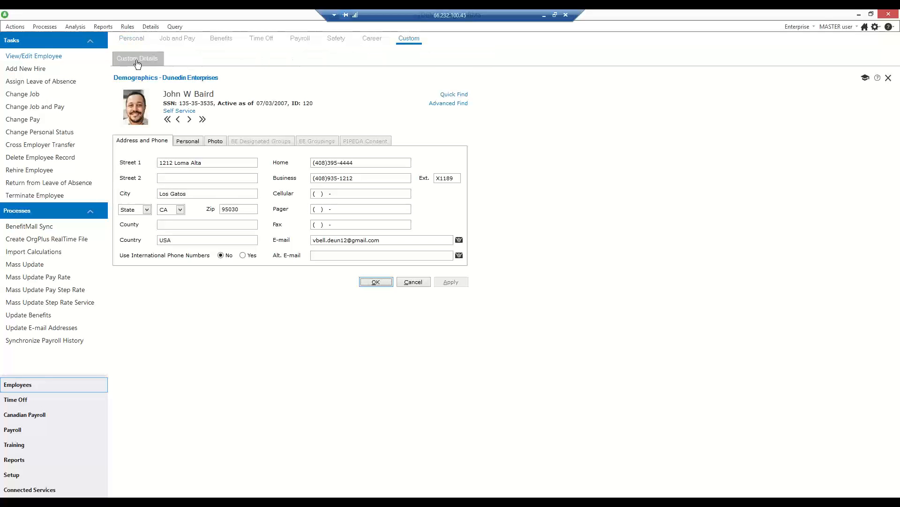
{"action": "left_click", "coordinate": [136, 61]}
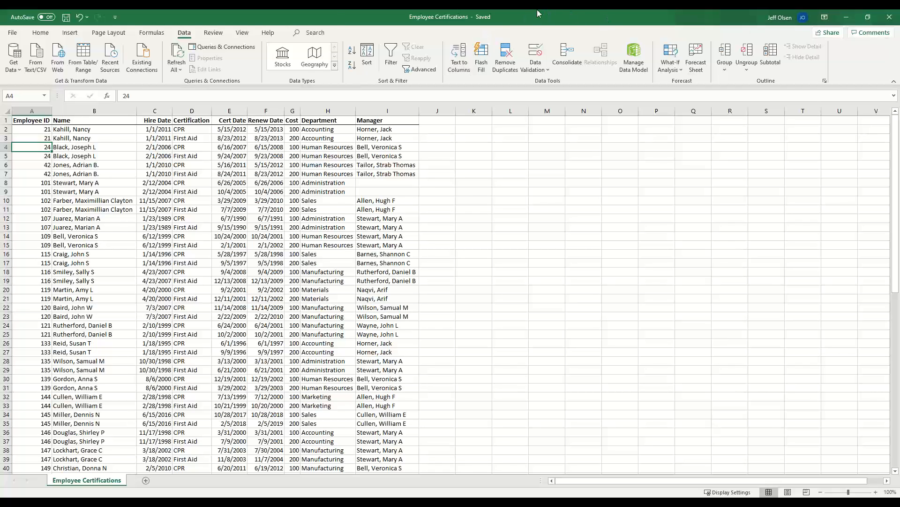
Step: Bring the Employee Certifications workbook over the HR window to examine its Certification column heading, and move it out of view
{"action": "left_click_drag", "start_coordinate": [538, 9], "coordinate": [899, 30]}
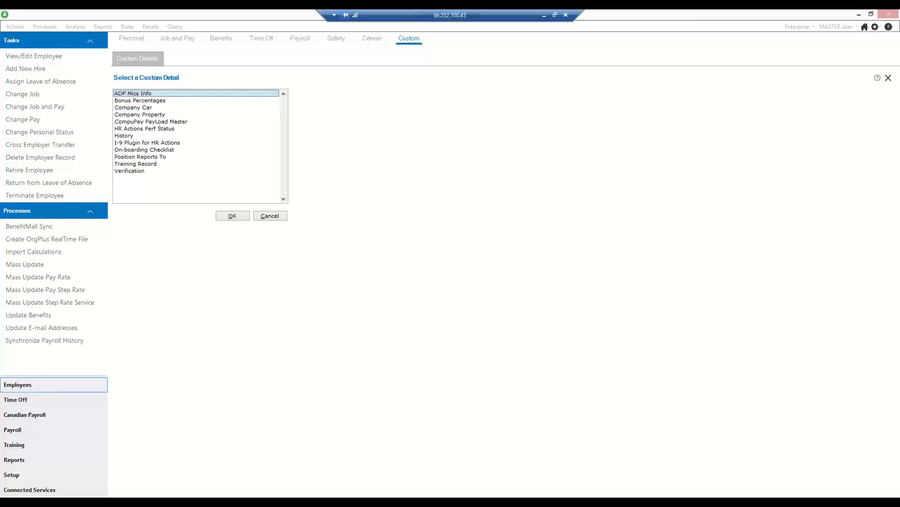
{"action": "left_click_drag", "start_coordinate": [899, 30], "coordinate": [167, 60]}
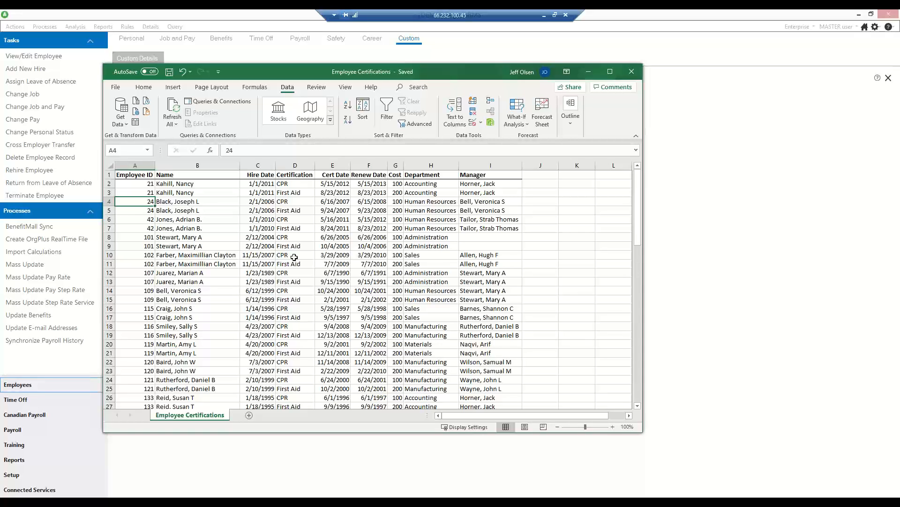
{"action": "left_click", "coordinate": [301, 175]}
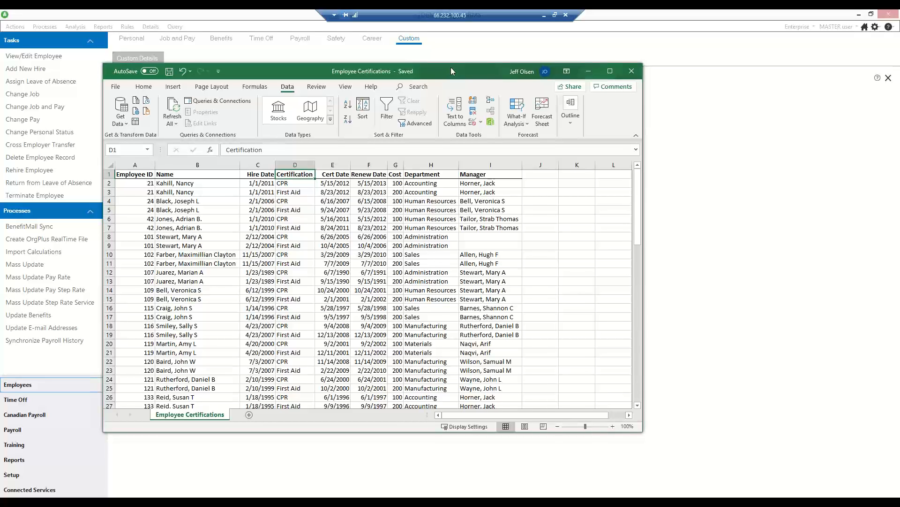
{"action": "left_click_drag", "start_coordinate": [452, 67], "coordinate": [898, 469]}
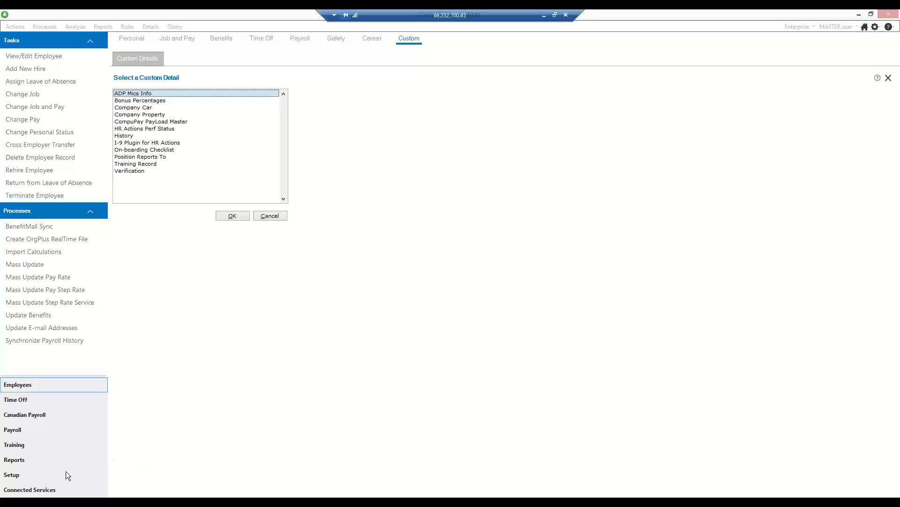
Step: Leave the custom detail selection and open Enterprise Setup from the system setup options
{"action": "left_click", "coordinate": [18, 473]}
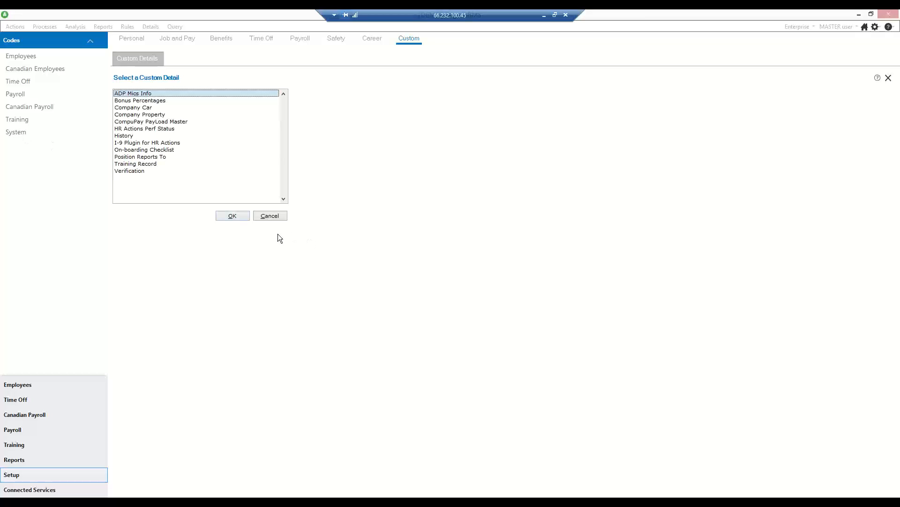
{"action": "left_click", "coordinate": [269, 215]}
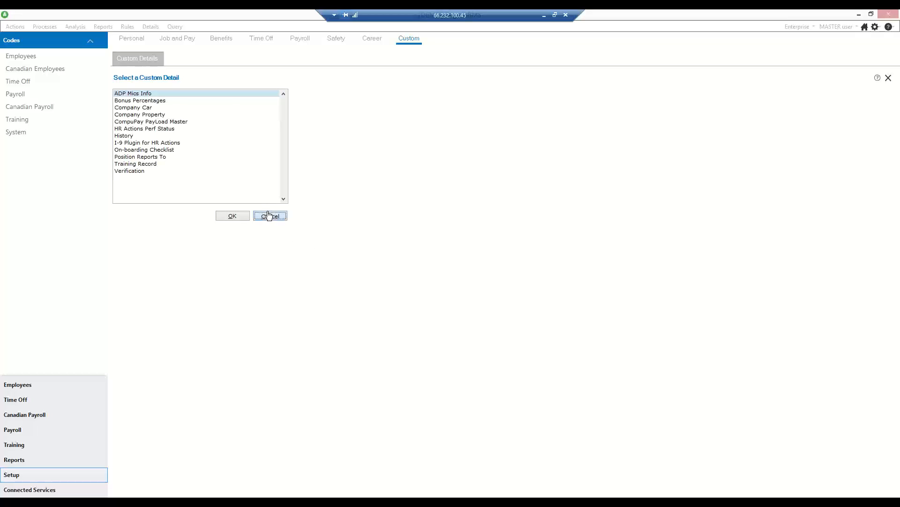
{"action": "left_click", "coordinate": [16, 132]}
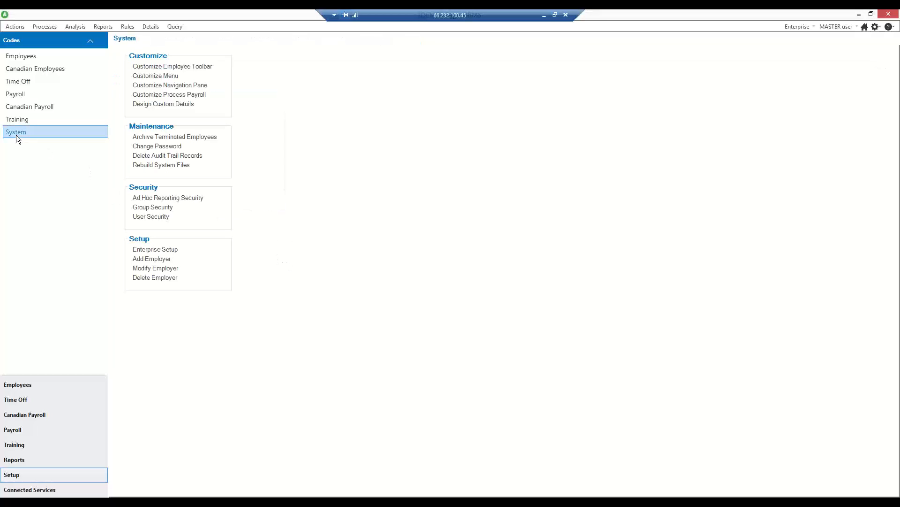
{"action": "left_click", "coordinate": [155, 249]}
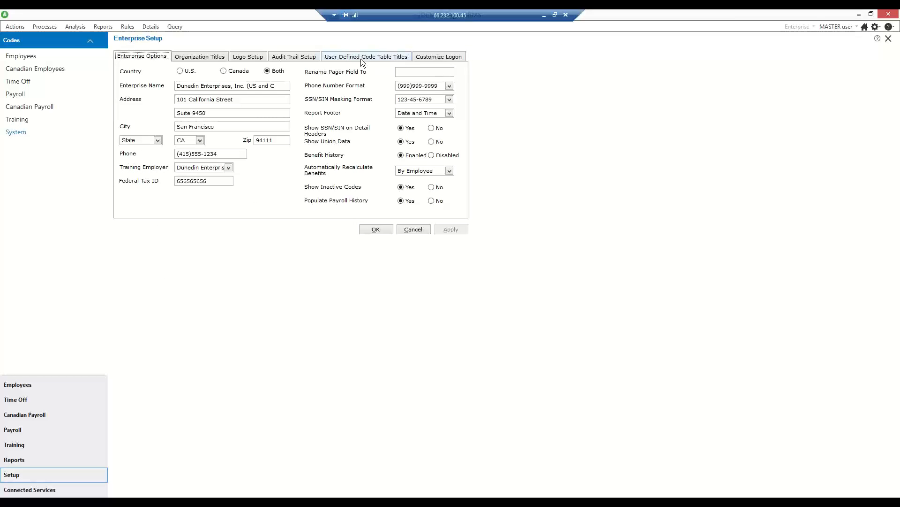
Step: Add a user-defined code table titled Certifications in Enterprise Setup and save the changes
{"action": "left_click", "coordinate": [362, 58]}
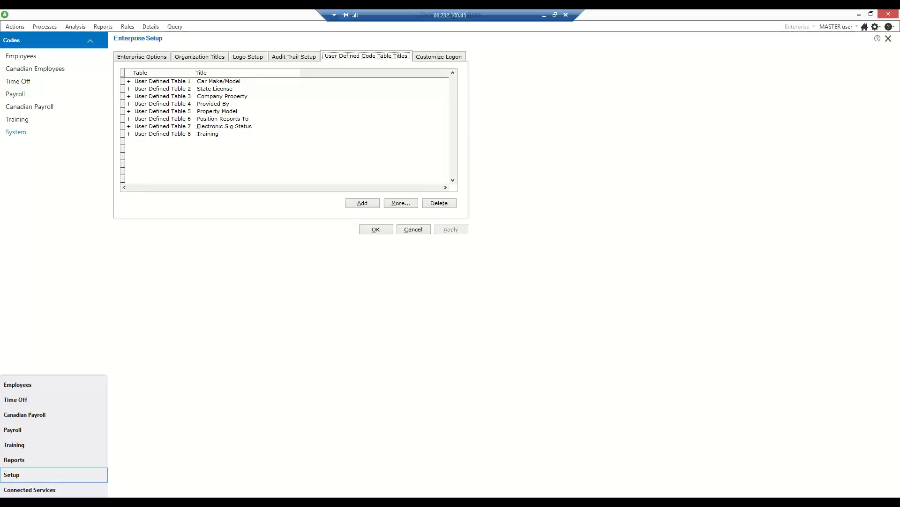
{"action": "left_click", "coordinate": [362, 203]}
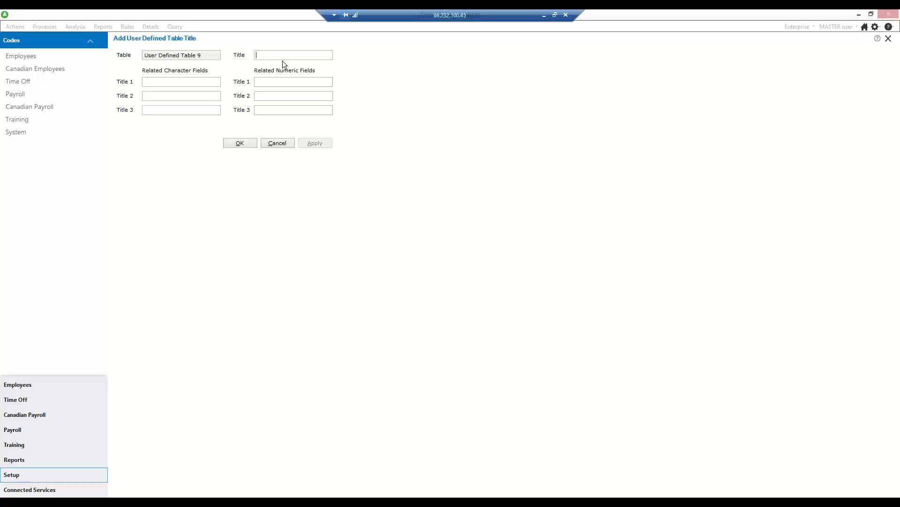
{"action": "type", "text": "Certifications"}
{"action": "left_click", "coordinate": [247, 142]}
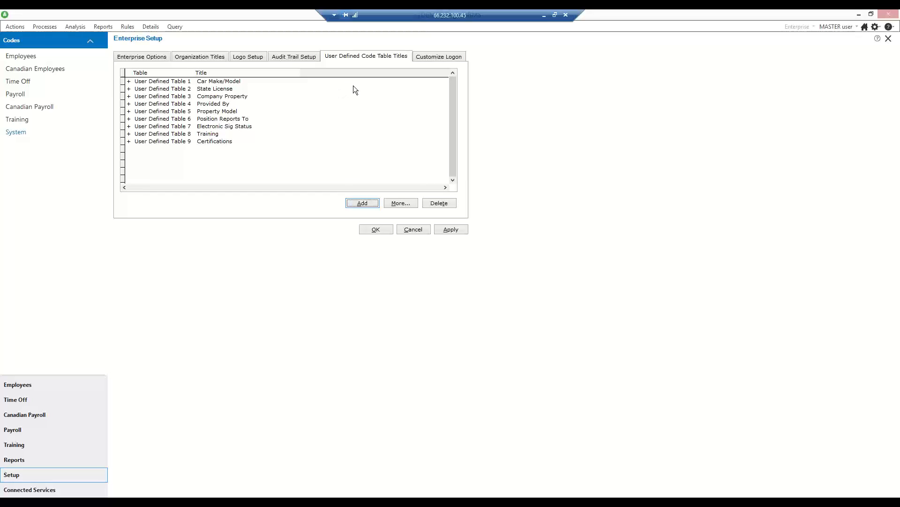
{"action": "left_click", "coordinate": [421, 234]}
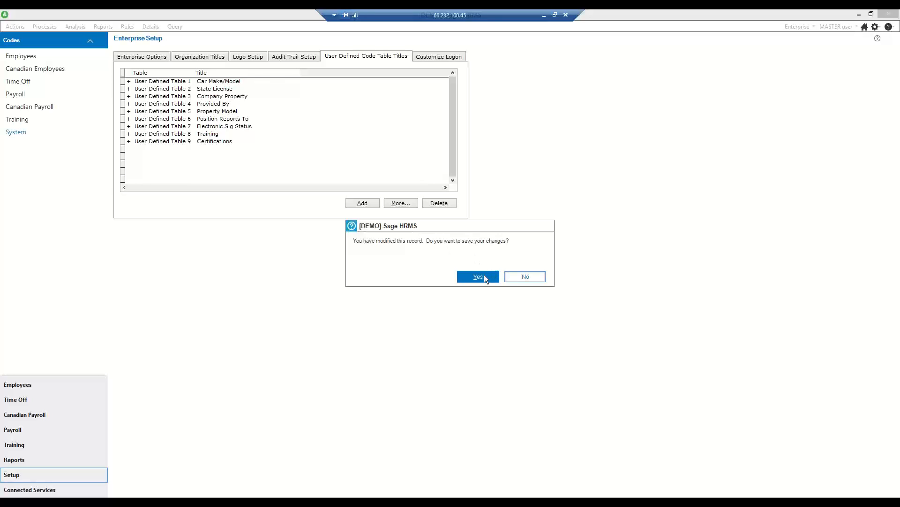
{"action": "left_click", "coordinate": [484, 278]}
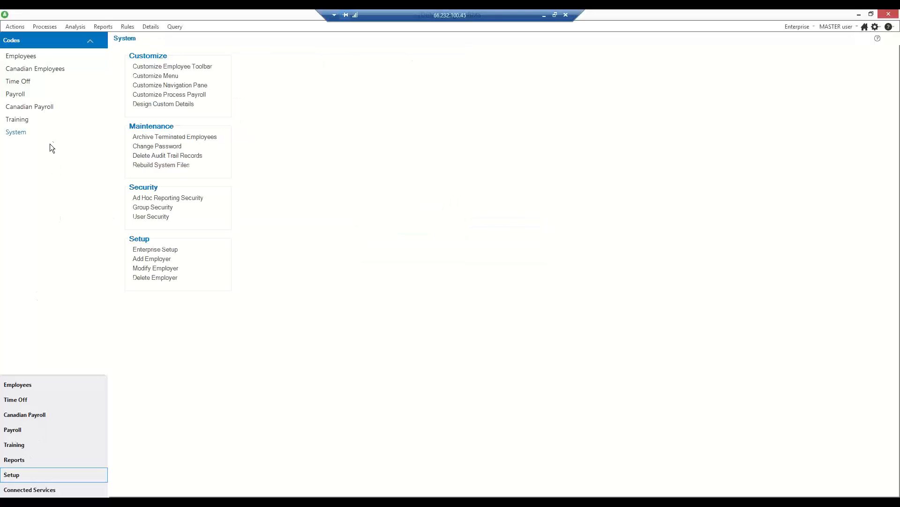
Step: Add a code CPR with description CPR to the Certifications type of the employee user-defined codes
{"action": "left_click", "coordinate": [20, 57]}
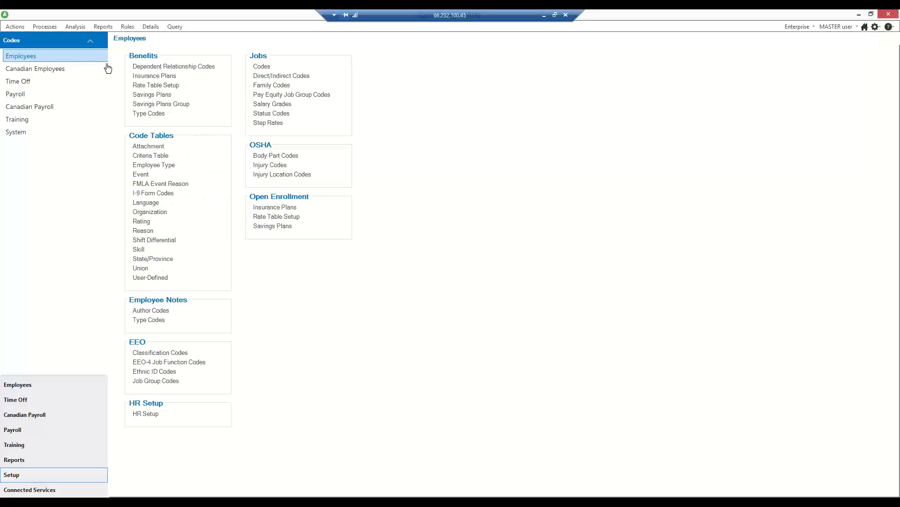
{"action": "left_click", "coordinate": [151, 277]}
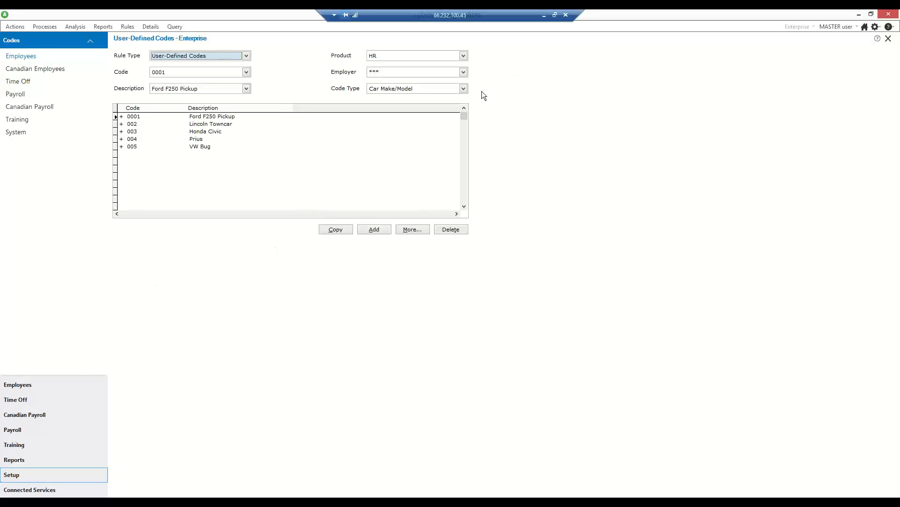
{"action": "left_click", "coordinate": [464, 89]}
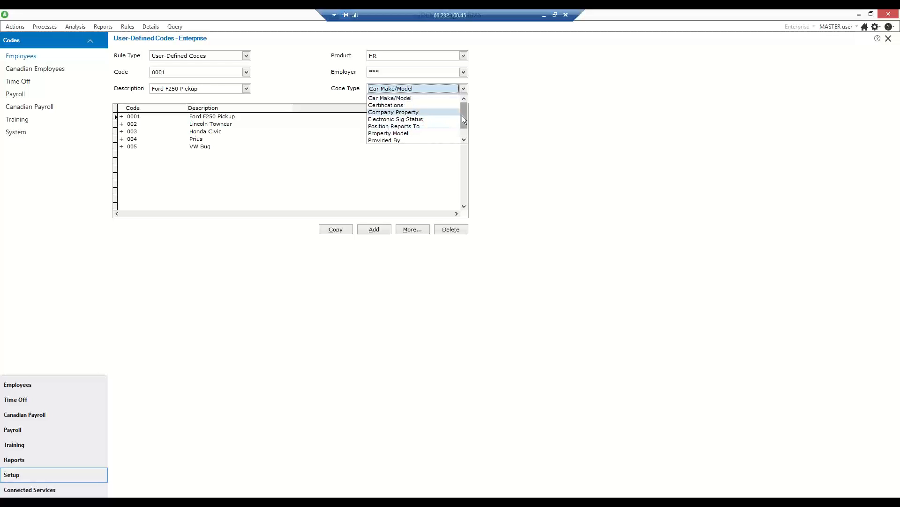
{"action": "left_click_drag", "start_coordinate": [463, 119], "coordinate": [466, 139]}
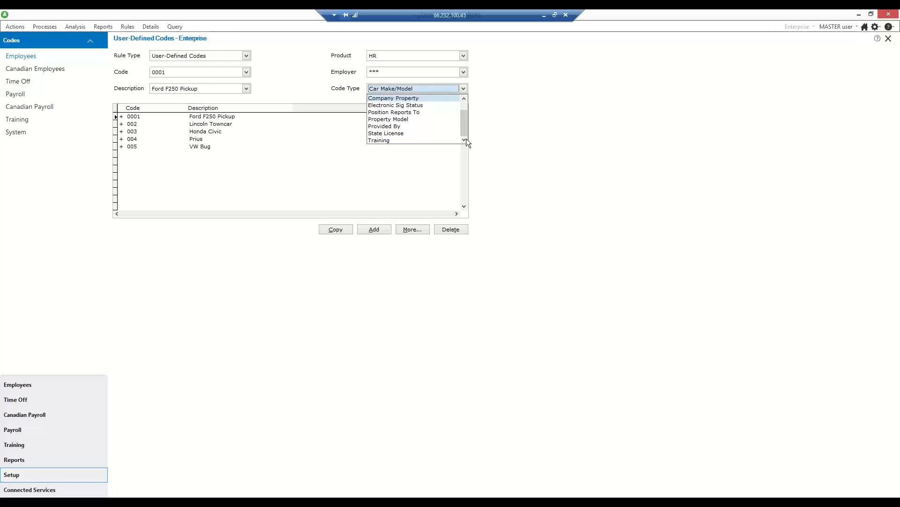
{"action": "left_click_drag", "start_coordinate": [463, 128], "coordinate": [462, 109]}
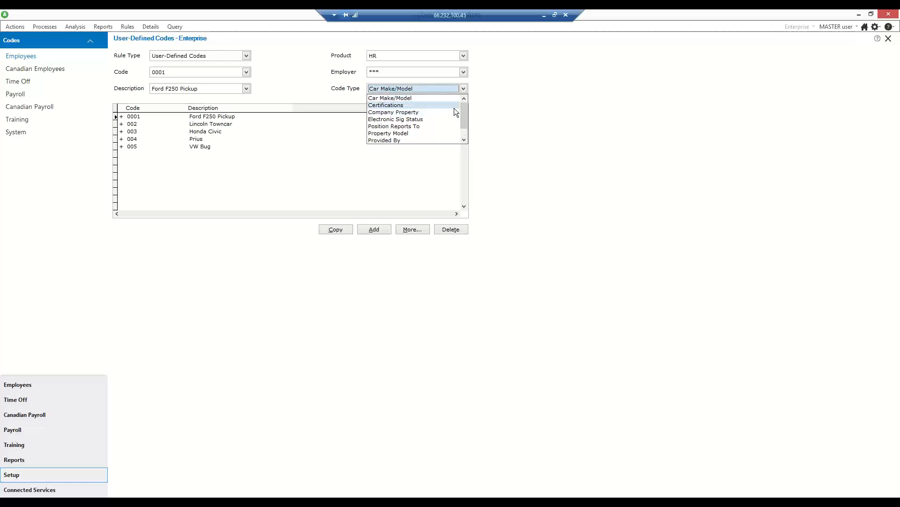
{"action": "left_click", "coordinate": [405, 105]}
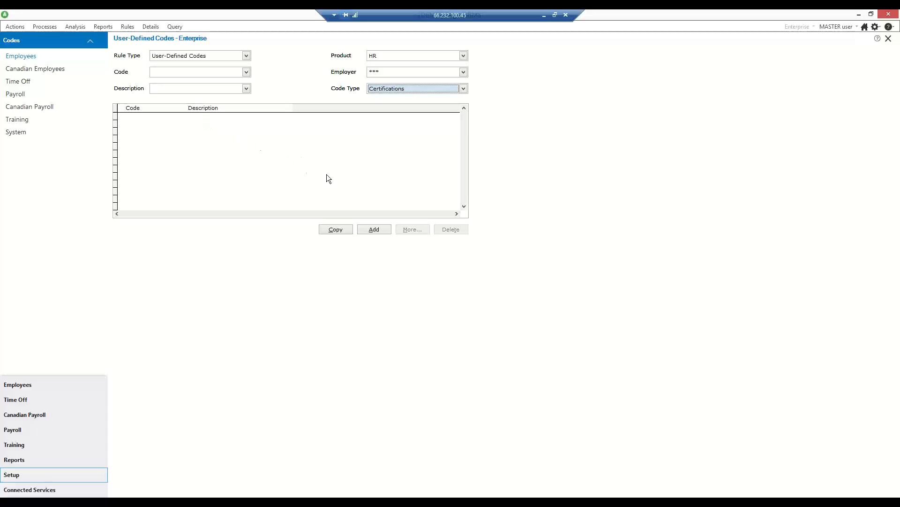
{"action": "left_click", "coordinate": [373, 230]}
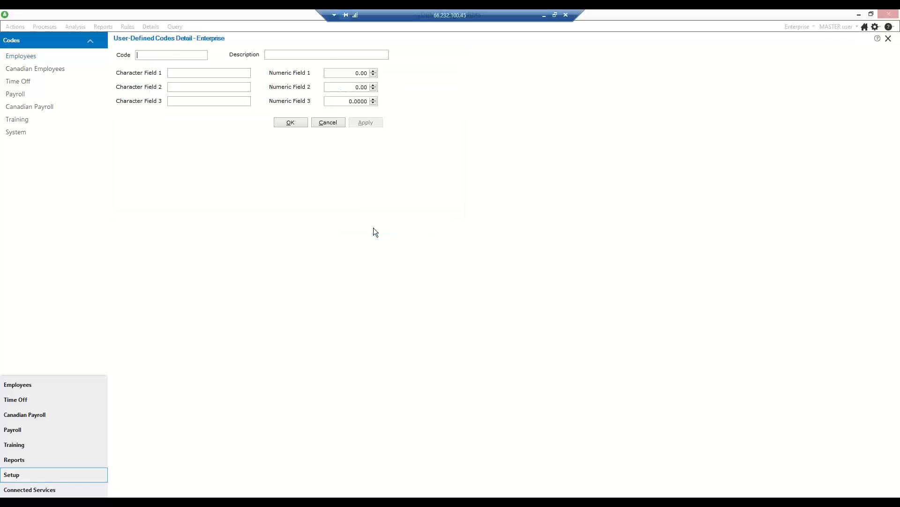
{"action": "type", "text": "CPRCPR"}
{"action": "left_click", "coordinate": [292, 124]}
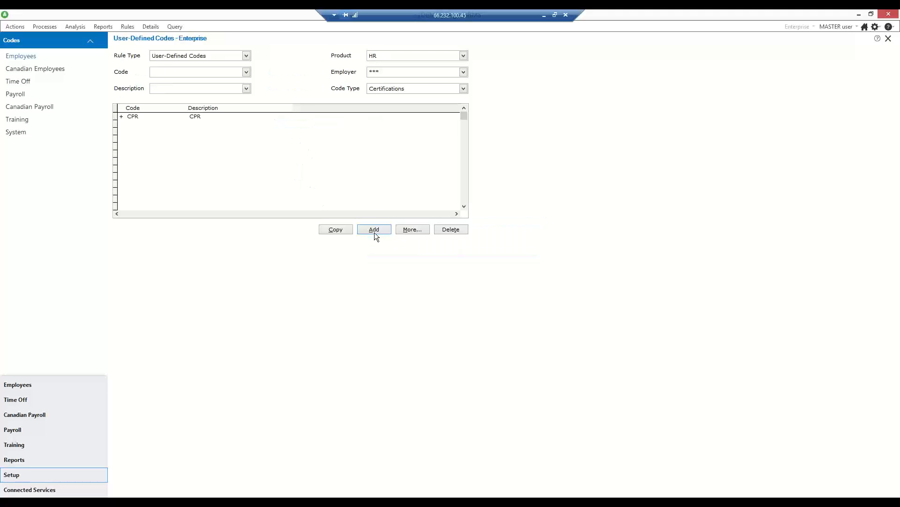
Step: Add a code FIRSTAID with description First Aid to the Certifications table and close the user-defined codes
{"action": "left_click", "coordinate": [375, 232]}
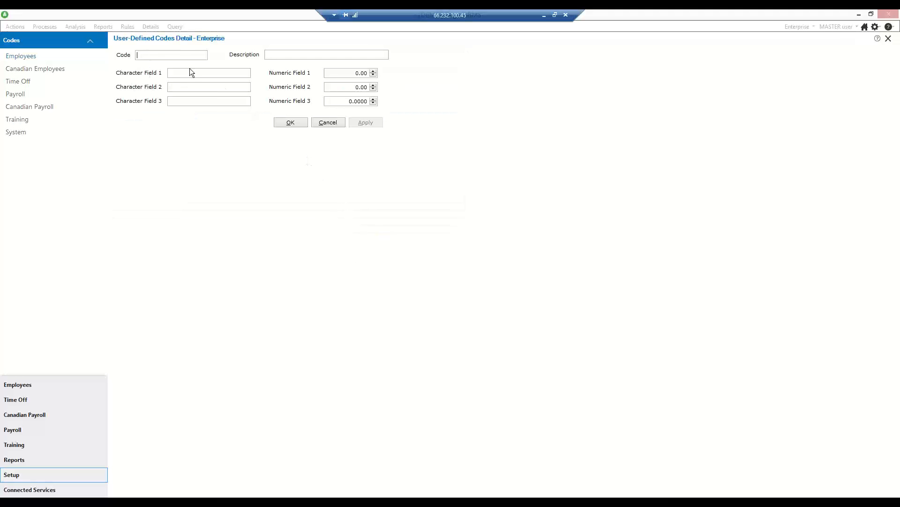
{"action": "type", "text": "FIRST"}
{"action": "type", "text": "AID"}
{"action": "type", "text": "First Aid"}
{"action": "left_click", "coordinate": [288, 122]}
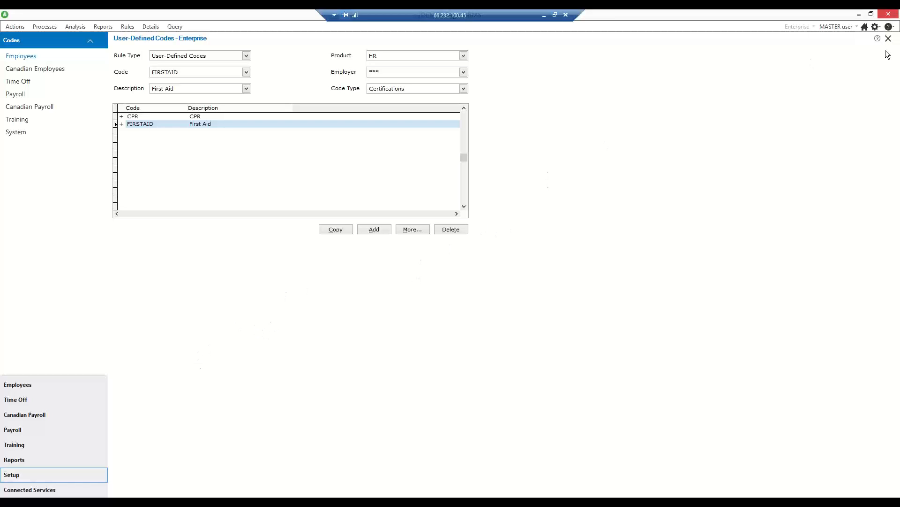
{"action": "mouse_move", "coordinate": [893, 43]}
{"action": "left_click", "coordinate": [889, 39]}
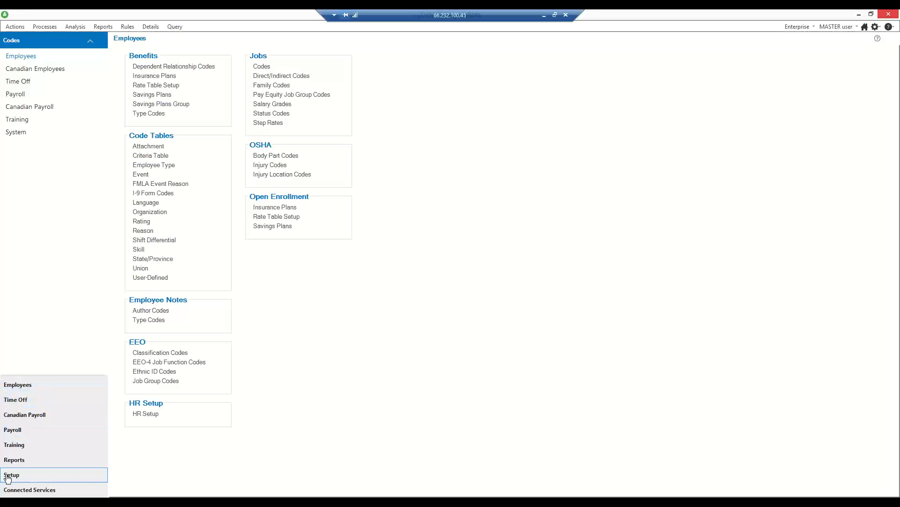
Step: Create a multi-record employee custom detail named Employee Certifications from the system's custom detail design
{"action": "left_click", "coordinate": [23, 132]}
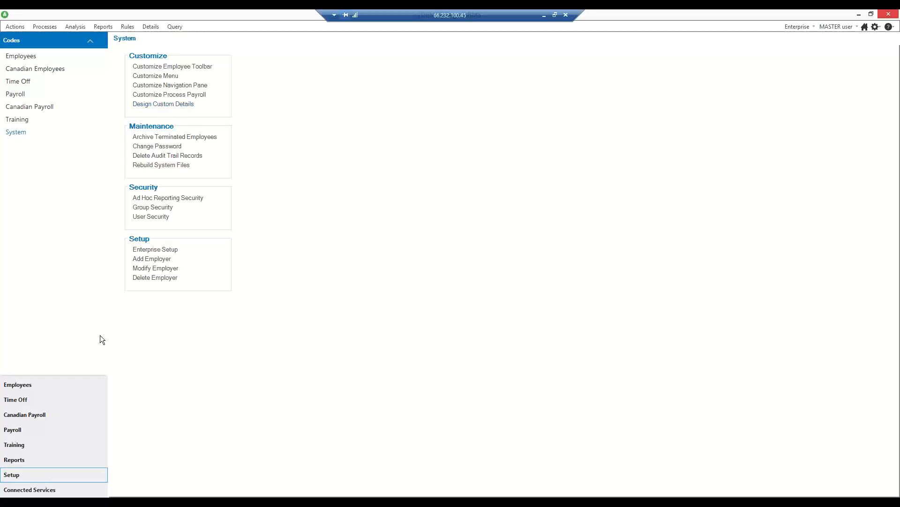
{"action": "left_click", "coordinate": [169, 105]}
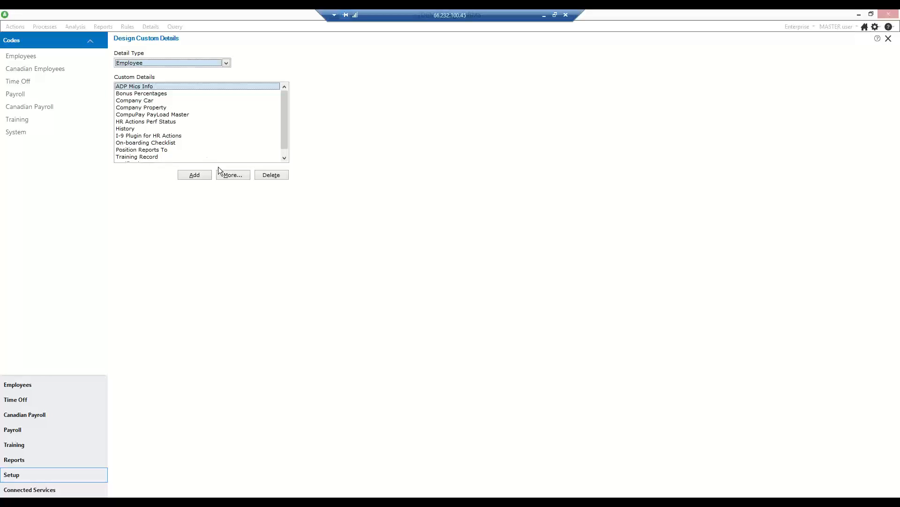
{"action": "left_click", "coordinate": [194, 175]}
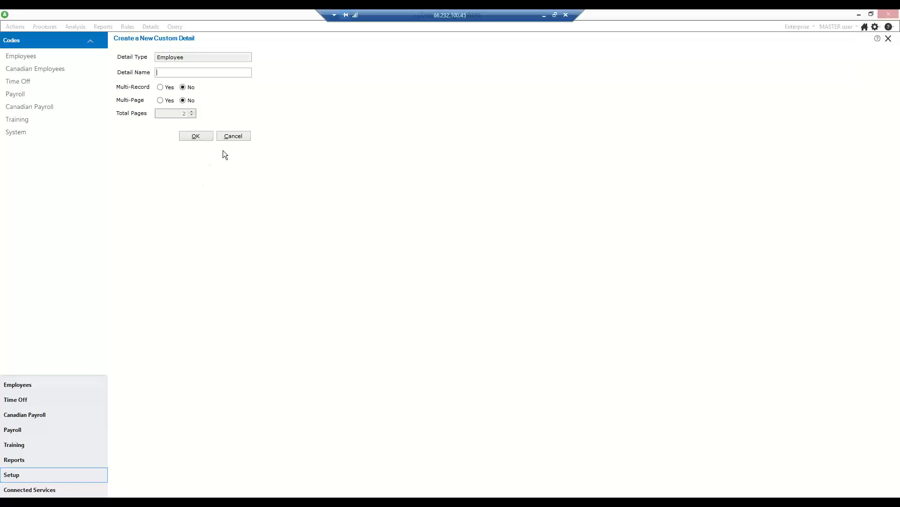
{"action": "type", "text": "Employee Cer"}
{"action": "type", "text": "ions"}
{"action": "left_click", "coordinate": [161, 88]}
{"action": "left_click", "coordinate": [160, 100]}
{"action": "left_click", "coordinate": [196, 136]}
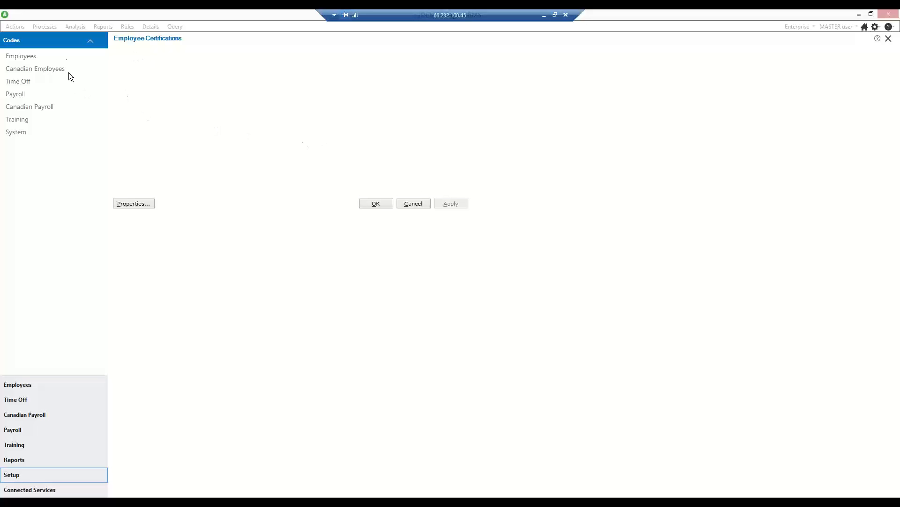
Step: Start a new employee custom field on the first line, titled Cert Type with database field CERTTYPE
{"action": "double_click", "coordinate": [146, 57]}
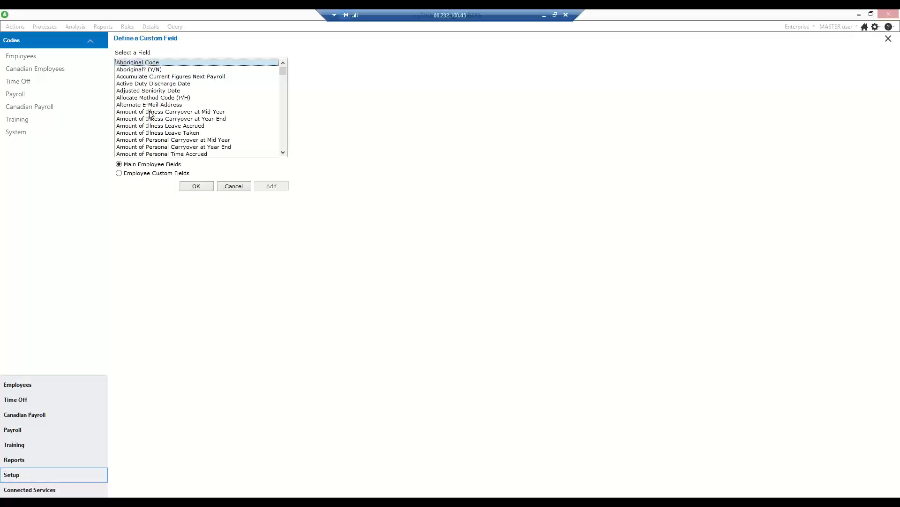
{"action": "left_click", "coordinate": [119, 173]}
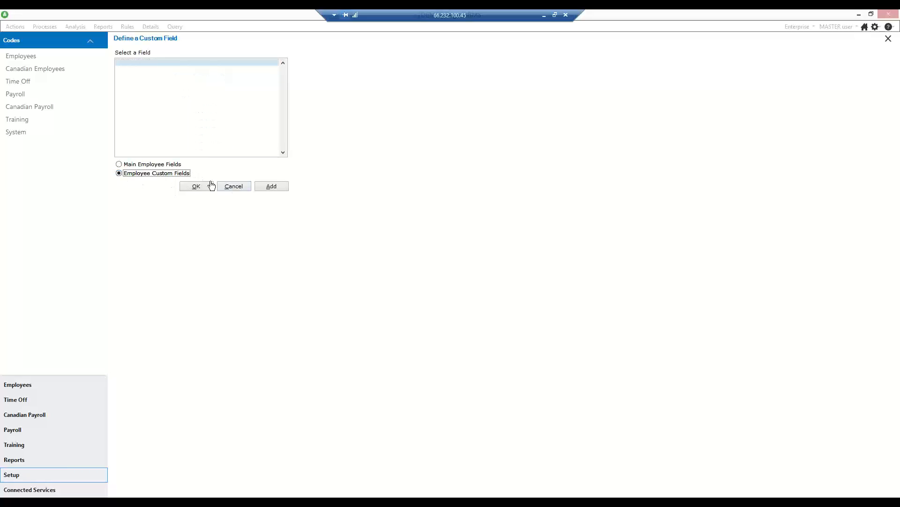
{"action": "left_click", "coordinate": [266, 188]}
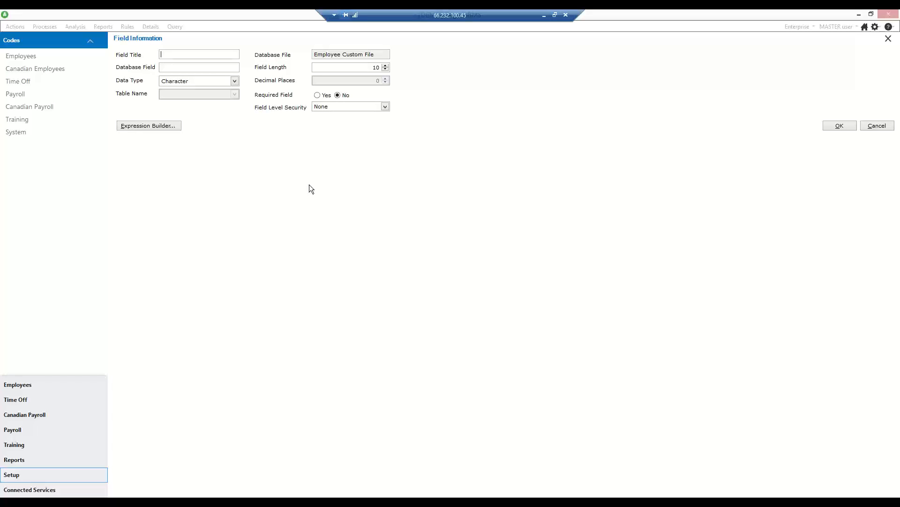
{"action": "type", "text": "Typ"}
{"action": "key", "text": "BackSpace"}
{"action": "key", "text": "BackSpace"}
{"action": "key", "text": "BackSpace"}
{"action": "key", "text": "BackSpace"}
{"action": "type", "text": "Cert Type"}
{"action": "type", "text": "CERTTYP"}
Step: Set the field's data type to Code Table, link it to the Certifications table, and accept the field
{"action": "left_click", "coordinate": [235, 81]}
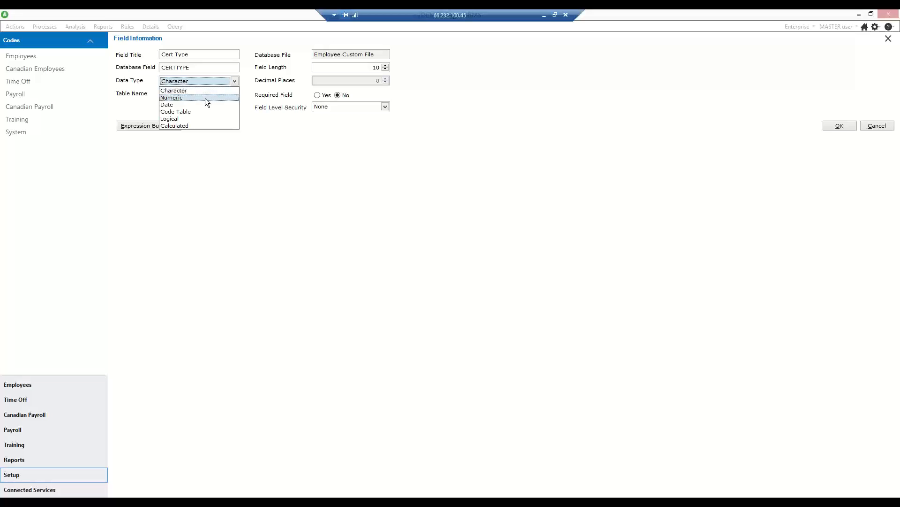
{"action": "left_click", "coordinate": [185, 110]}
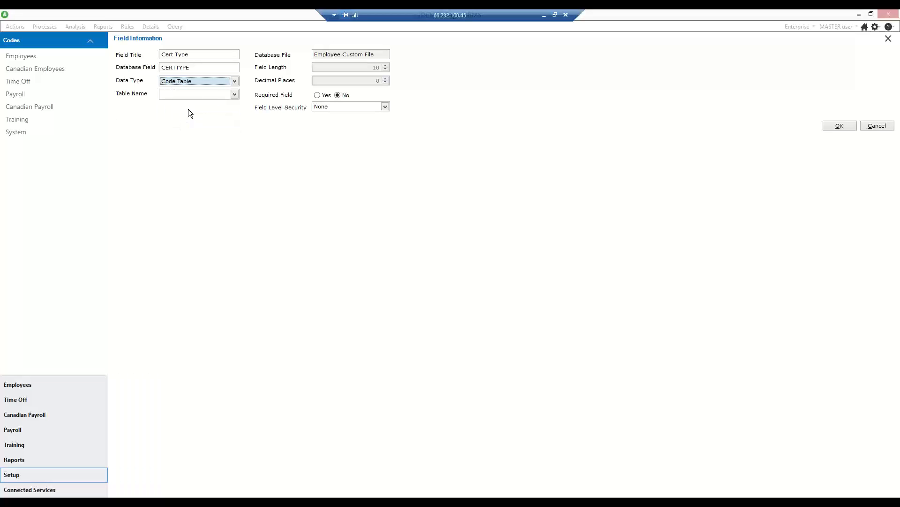
{"action": "left_click", "coordinate": [235, 94]}
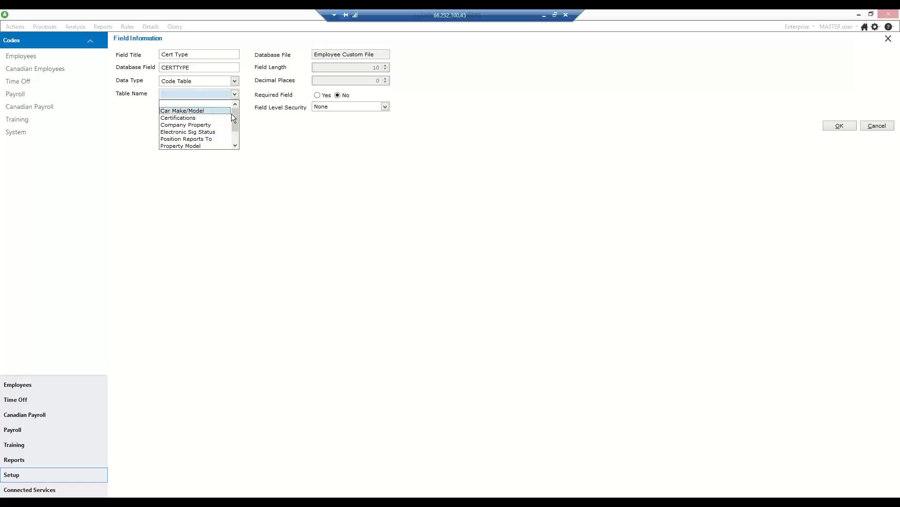
{"action": "left_click", "coordinate": [203, 117]}
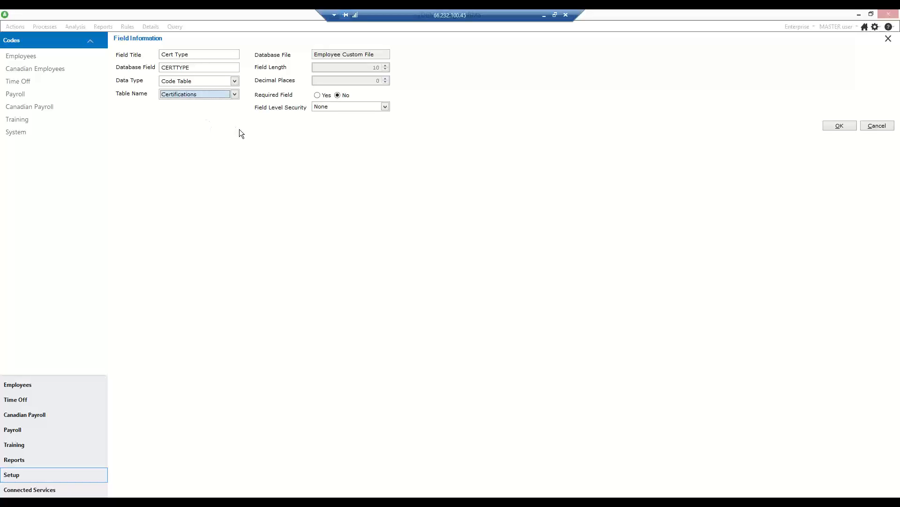
{"action": "left_click", "coordinate": [840, 126]}
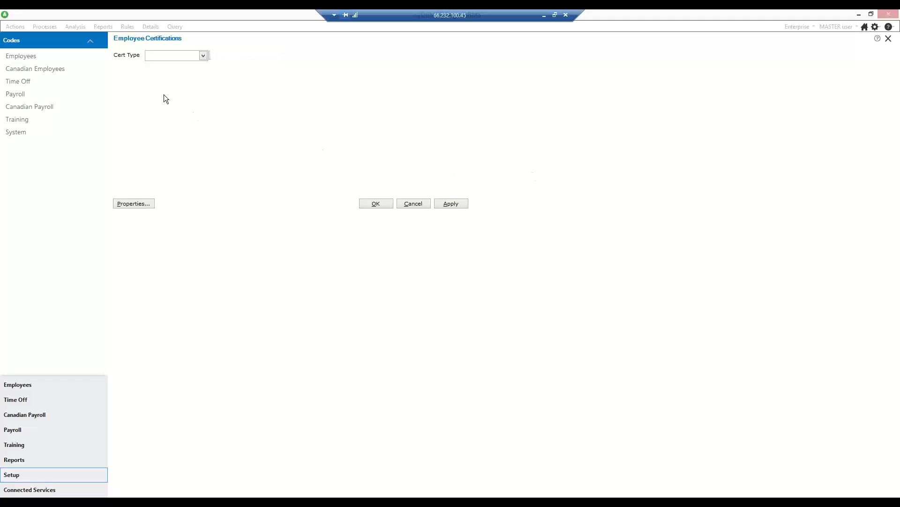
Step: Save the Employee Certifications custom detail and reopen it for editing
{"action": "left_click", "coordinate": [375, 203]}
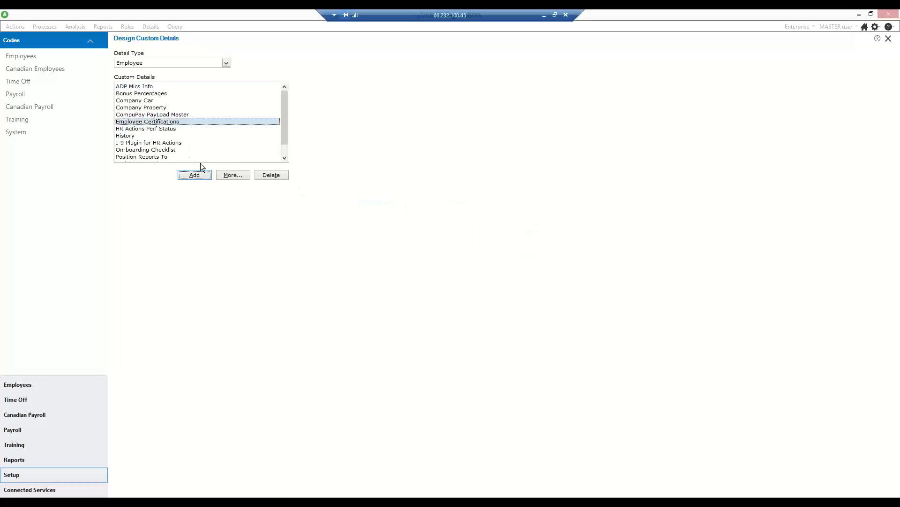
{"action": "double_click", "coordinate": [165, 123]}
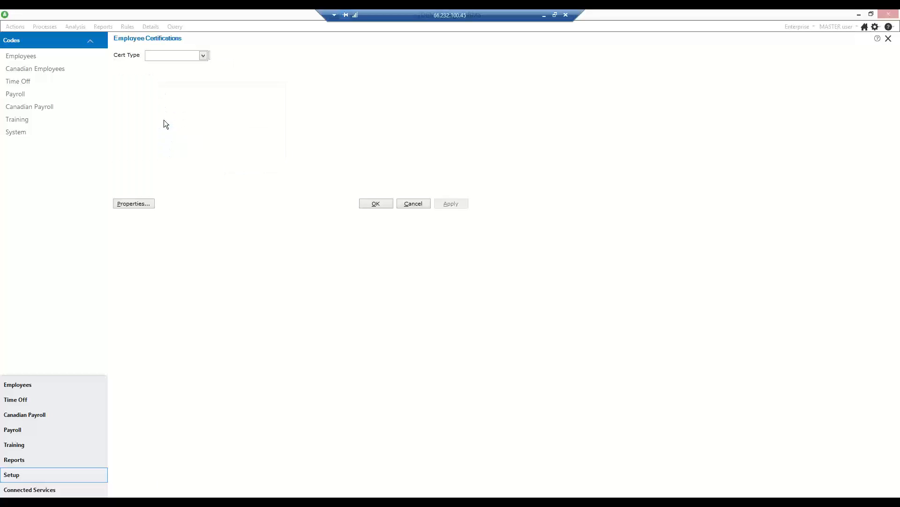
{"action": "double_click", "coordinate": [134, 70]}
{"action": "double_click", "coordinate": [135, 70]}
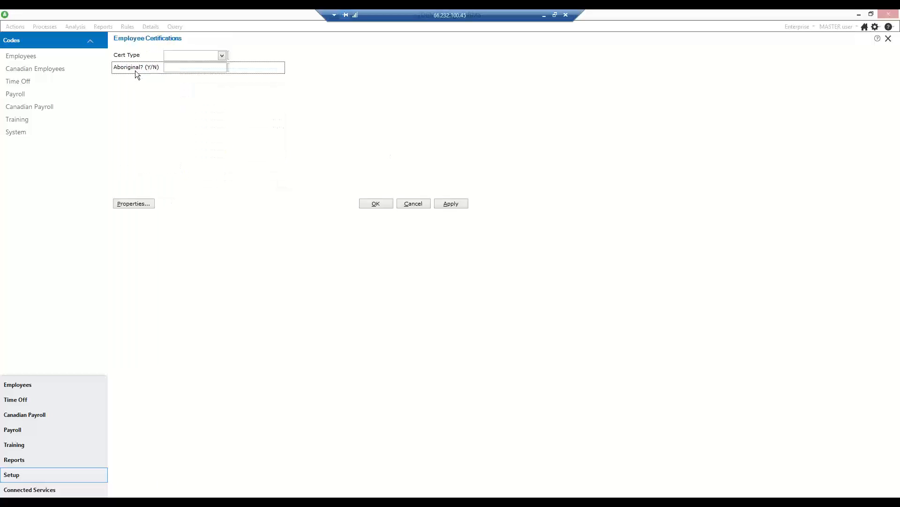
{"action": "double_click", "coordinate": [195, 72]}
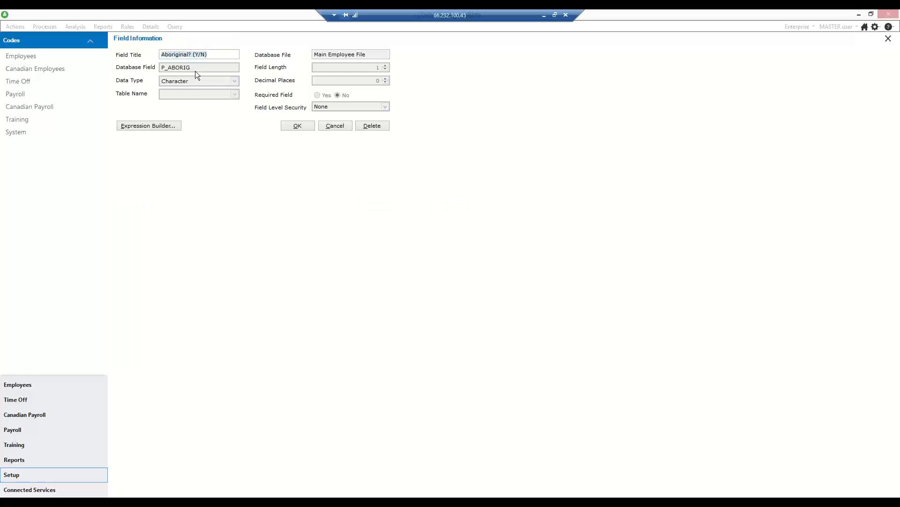
{"action": "left_click", "coordinate": [330, 128]}
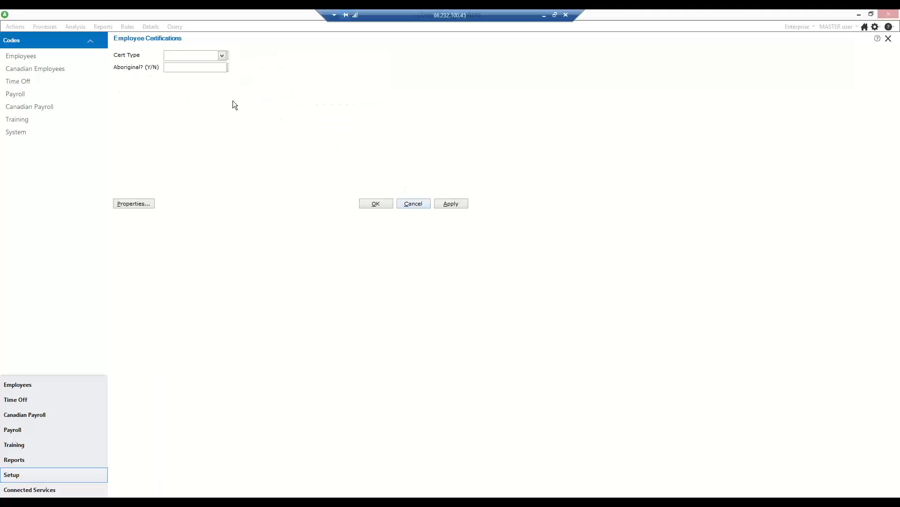
{"action": "double_click", "coordinate": [149, 67]}
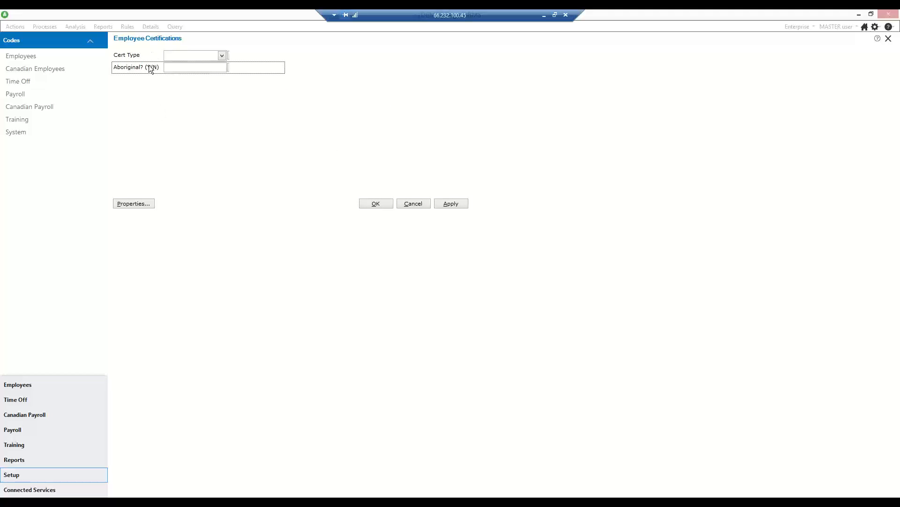
{"action": "left_click", "coordinate": [368, 126]}
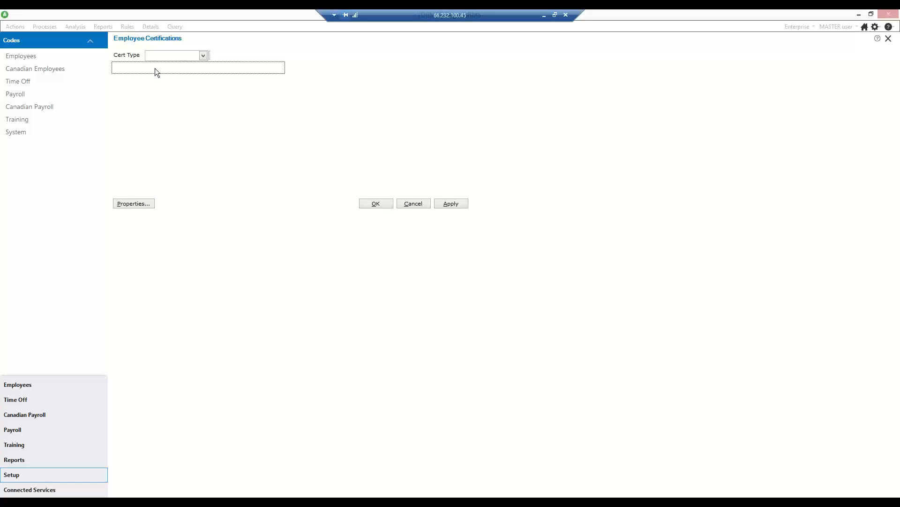
{"action": "double_click", "coordinate": [141, 75]}
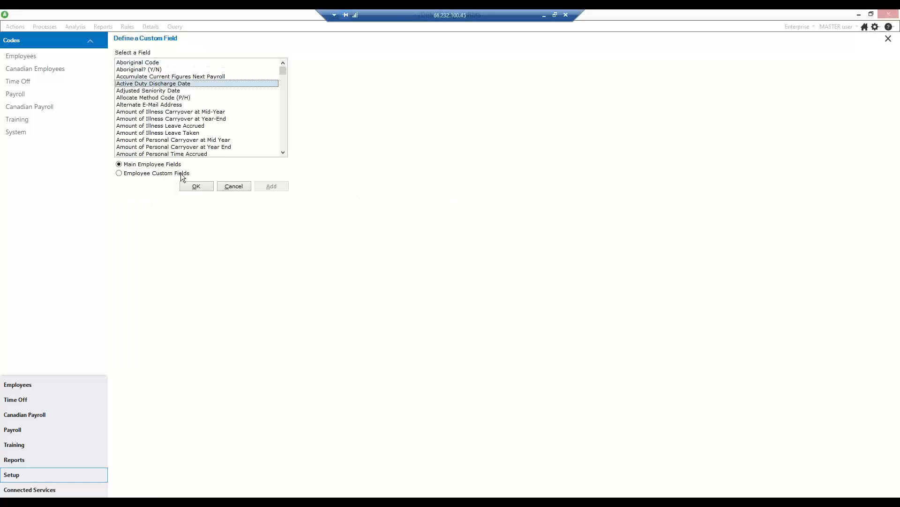
{"action": "left_click", "coordinate": [120, 173]}
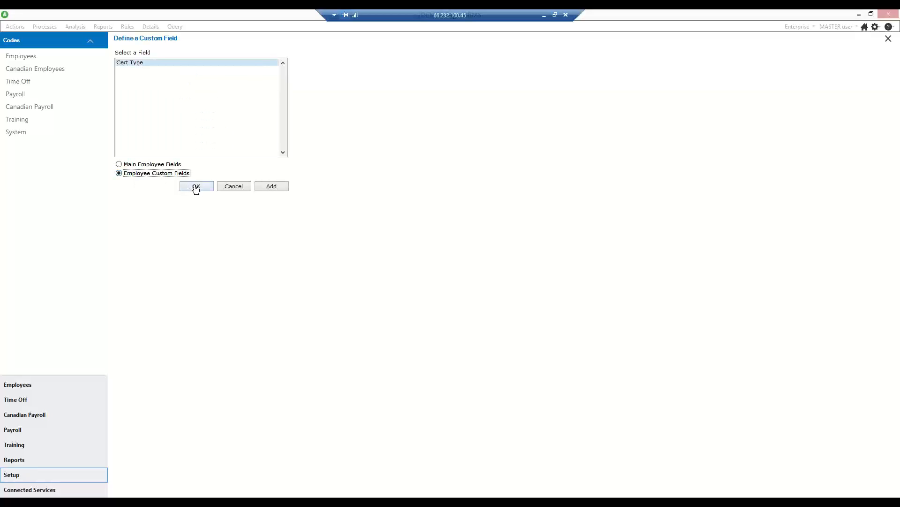
{"action": "left_click", "coordinate": [196, 187]}
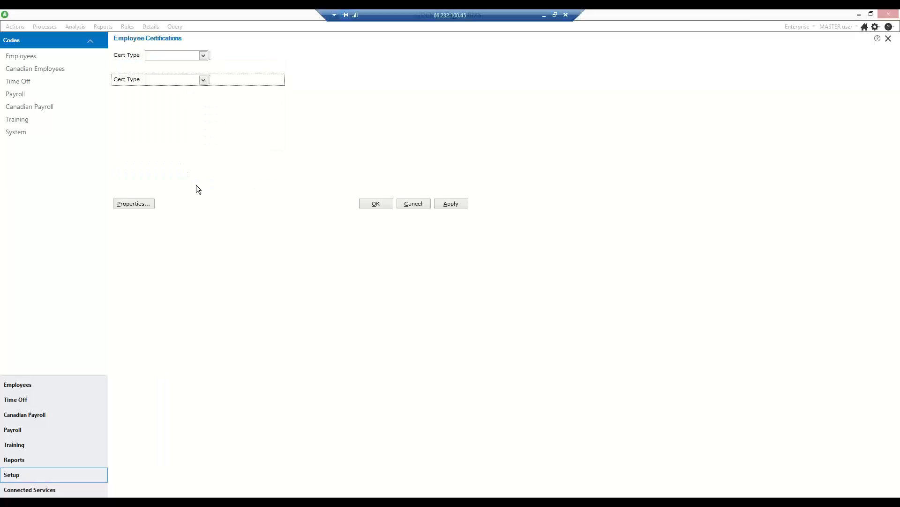
{"action": "left_click", "coordinate": [161, 54]}
{"action": "left_click", "coordinate": [158, 80]}
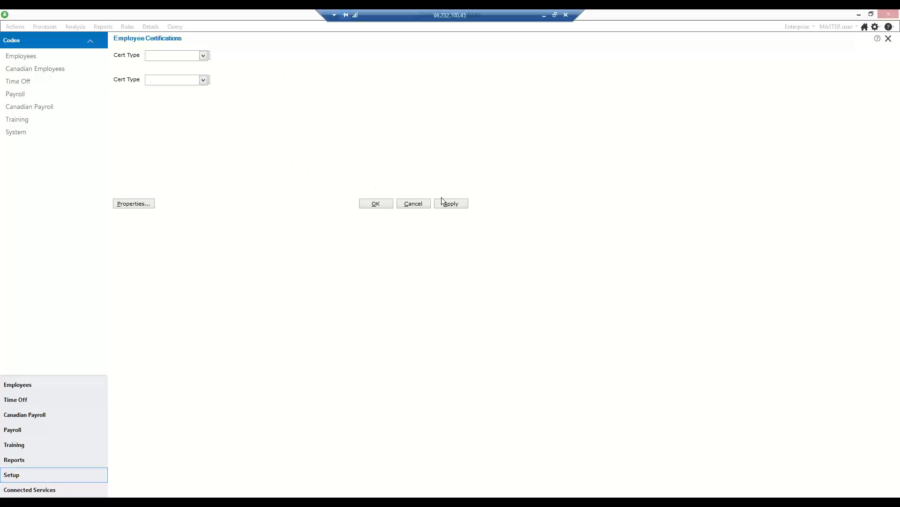
{"action": "double_click", "coordinate": [134, 83]}
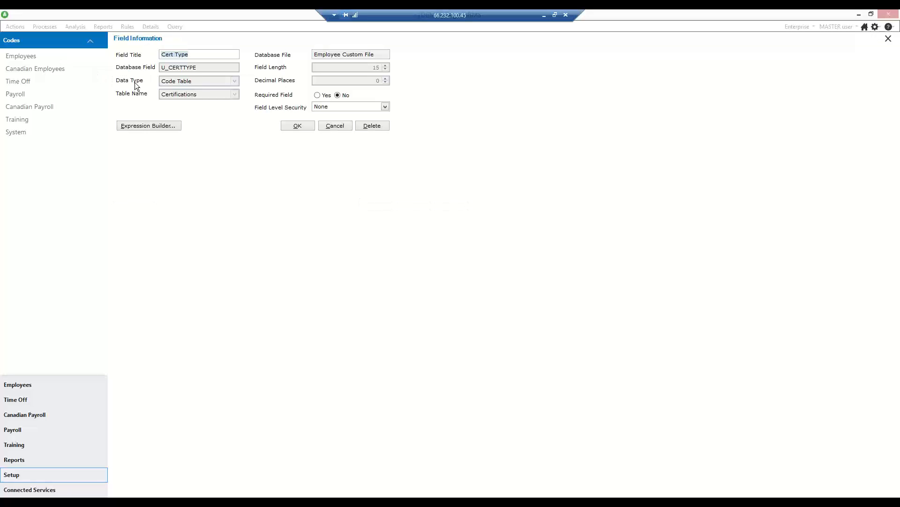
{"action": "left_click", "coordinate": [349, 126]}
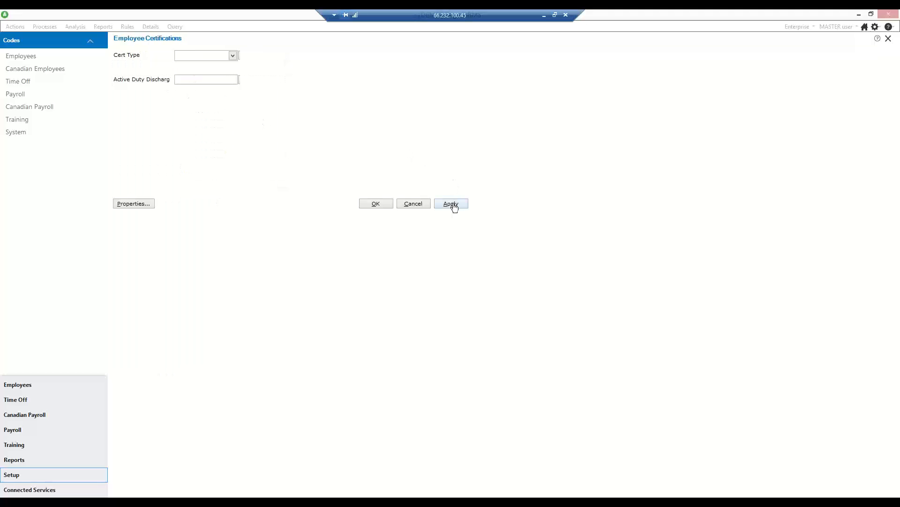
{"action": "double_click", "coordinate": [132, 82]}
{"action": "left_click", "coordinate": [375, 129]}
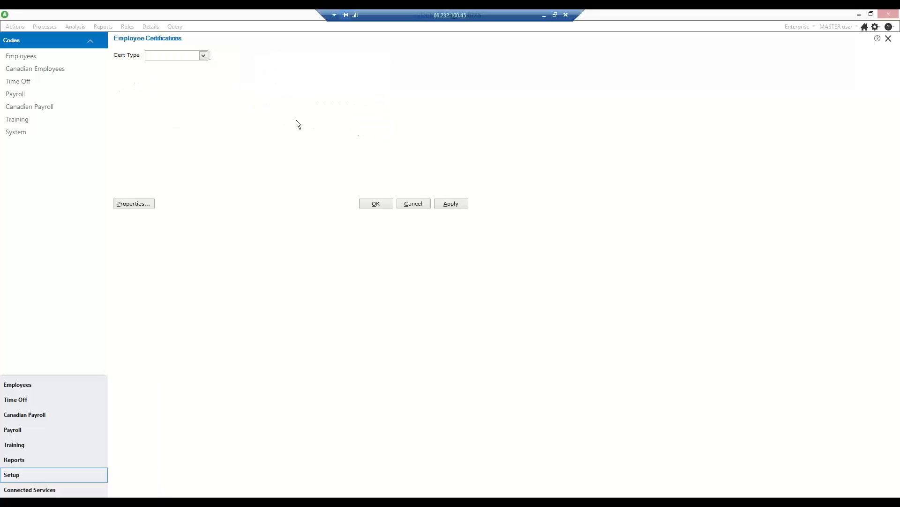
Step: Add a Date-type employee custom field titled Cert Date, database field CERTDATE, on the third line, leaving a blank line below Cert Type
{"action": "double_click", "coordinate": [152, 83]}
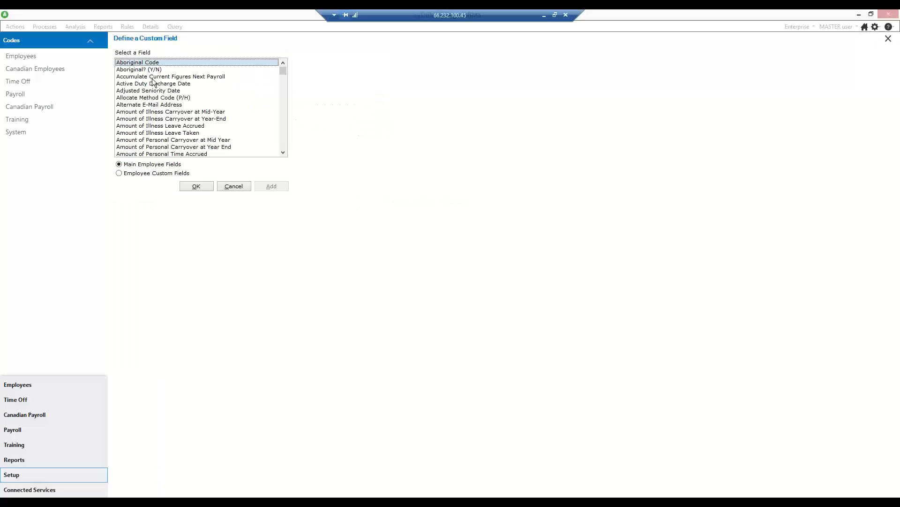
{"action": "left_click", "coordinate": [130, 173]}
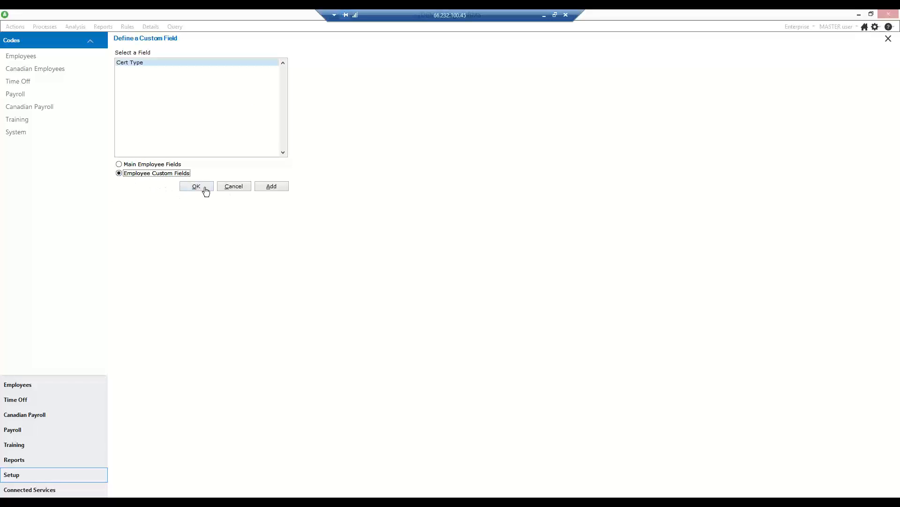
{"action": "left_click", "coordinate": [276, 187]}
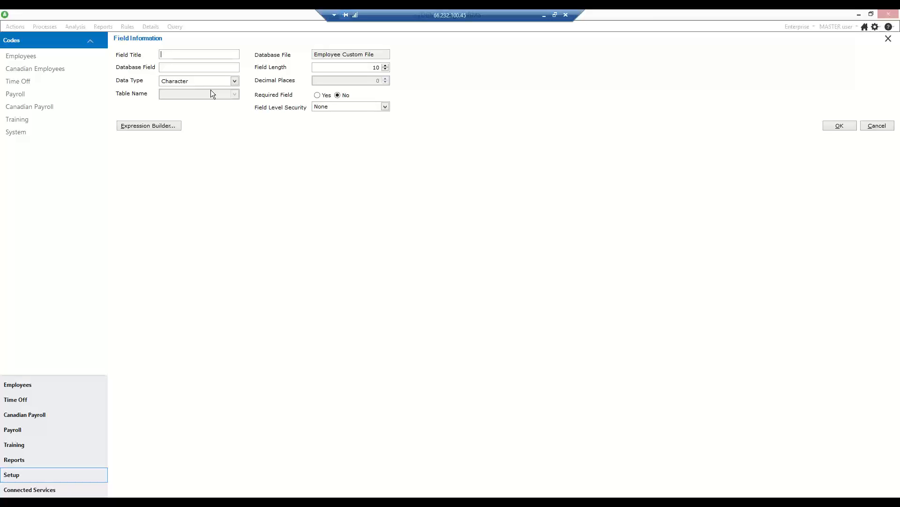
{"action": "type", "text": "Cert D"}
{"action": "type", "text": "ate"}
{"action": "type", "text": "CERTDATE"}
{"action": "left_click", "coordinate": [235, 81]}
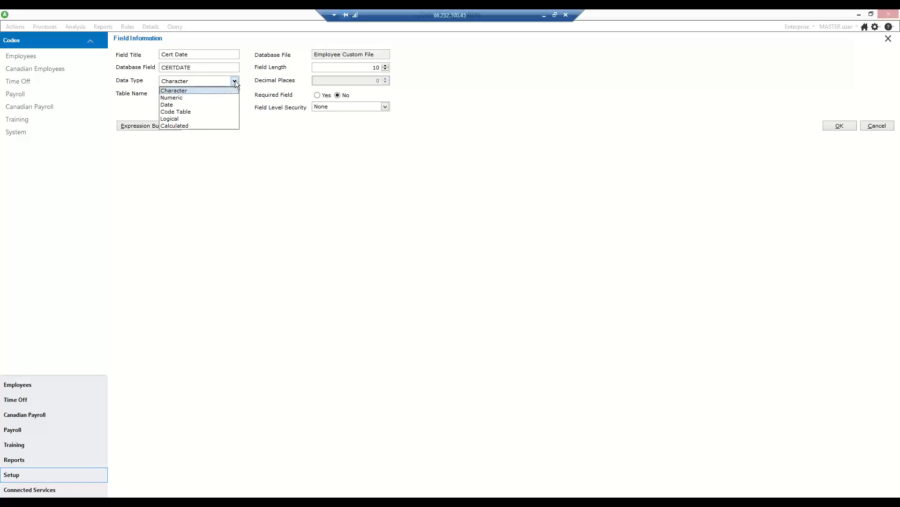
{"action": "left_click", "coordinate": [205, 102]}
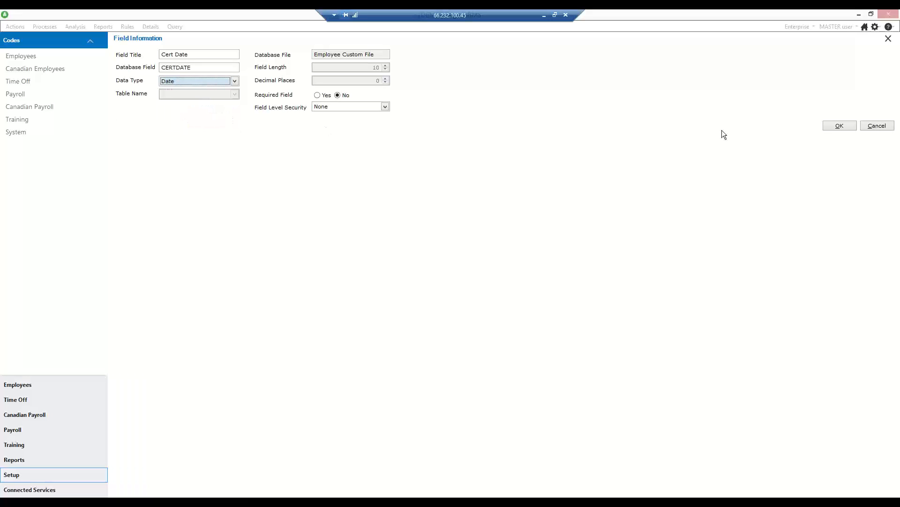
{"action": "left_click", "coordinate": [825, 129]}
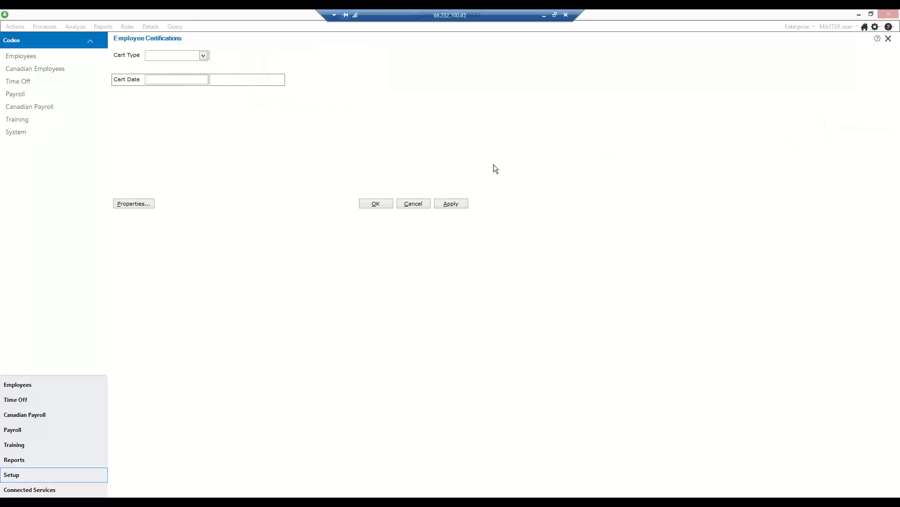
Step: Add an employee custom field titled Renew Date with database field RENDATE directly below Cert Date, keeping the Character data type
{"action": "left_click", "coordinate": [161, 91]}
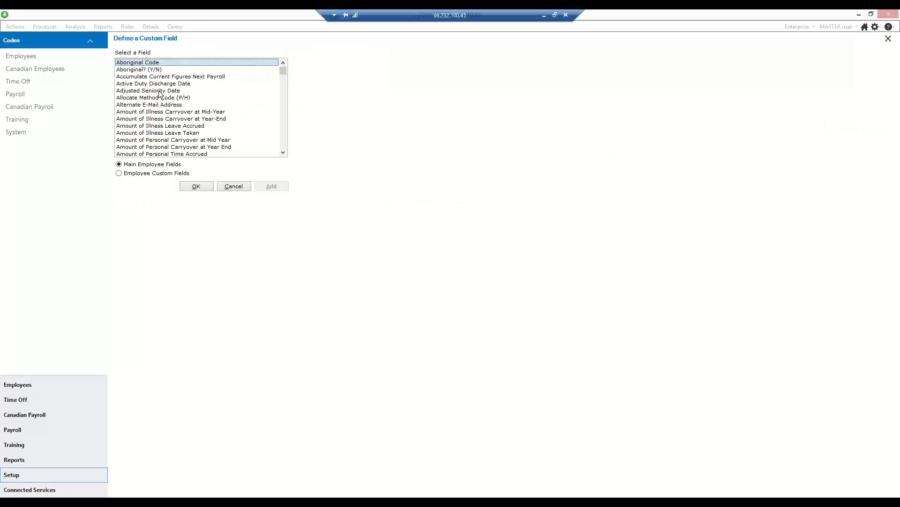
{"action": "left_click", "coordinate": [130, 173]}
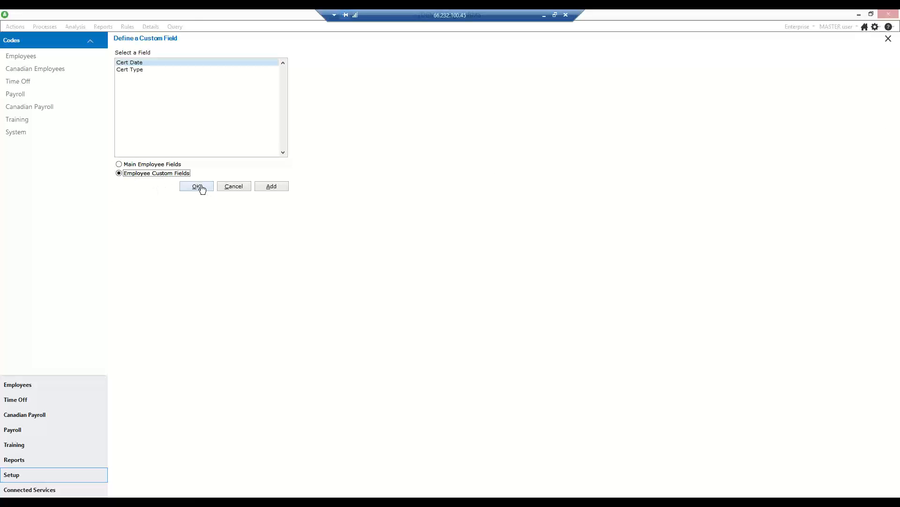
{"action": "left_click", "coordinate": [272, 186]}
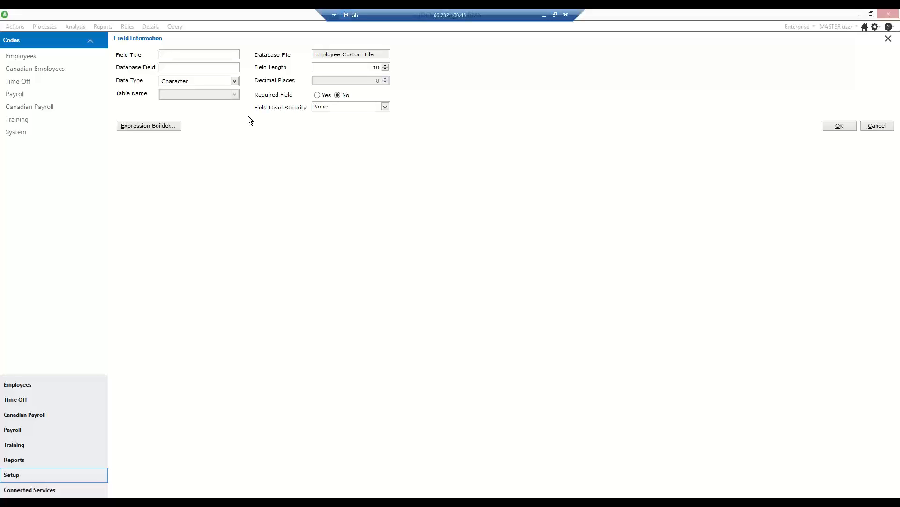
{"action": "type", "text": "Renew"}
{"action": "type", "text": " Date"}
{"action": "type", "text": "RENDATE"}
{"action": "left_click", "coordinate": [837, 127]}
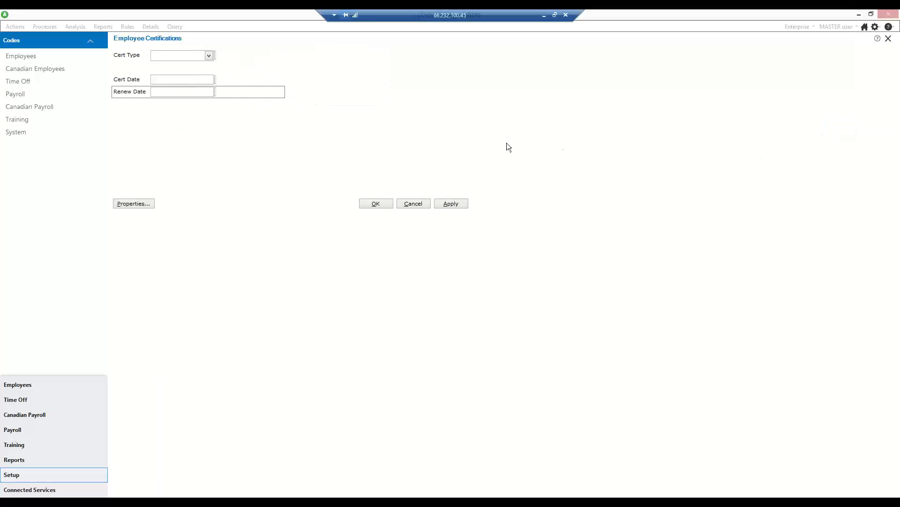
Step: Delete the Renew Date field from its field information
{"action": "left_click", "coordinate": [134, 94]}
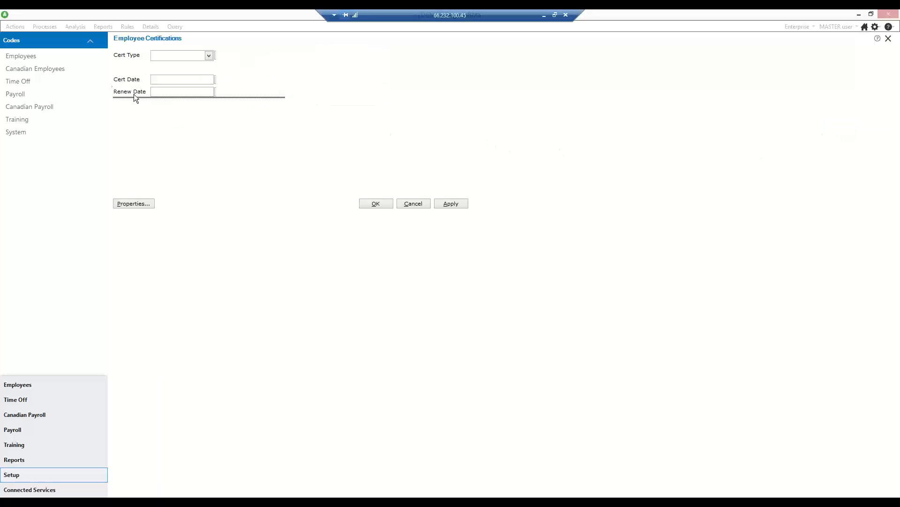
{"action": "double_click", "coordinate": [134, 94]}
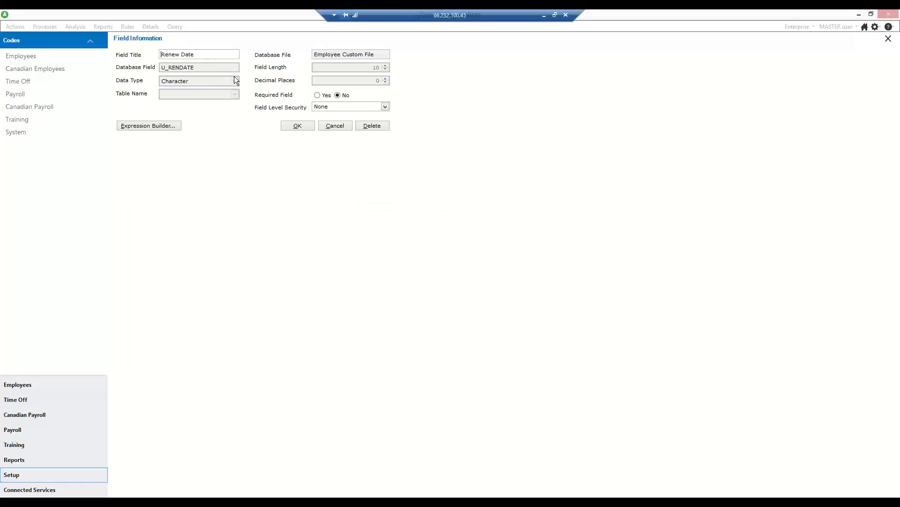
{"action": "left_click", "coordinate": [370, 127]}
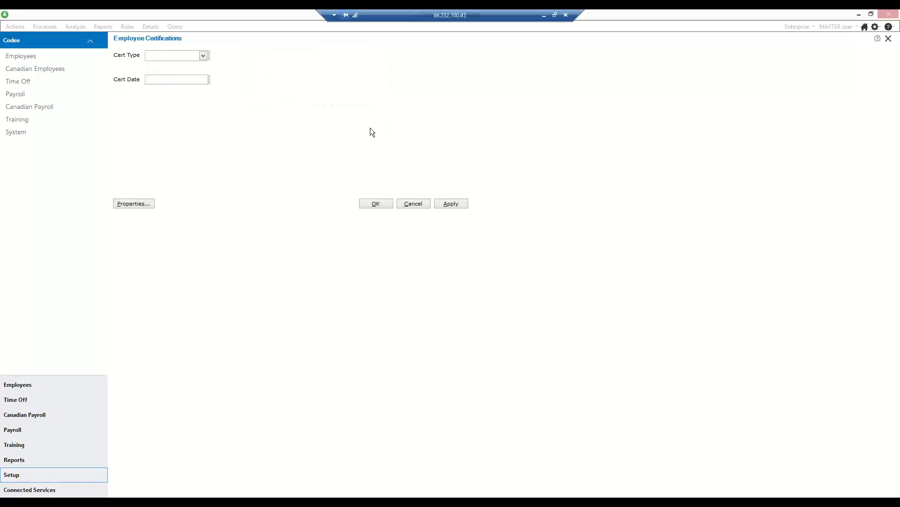
Step: Add a Date-type employee custom field titled Renew Date, database field RENDATE, leaving a blank line below Cert Date
{"action": "double_click", "coordinate": [163, 102]}
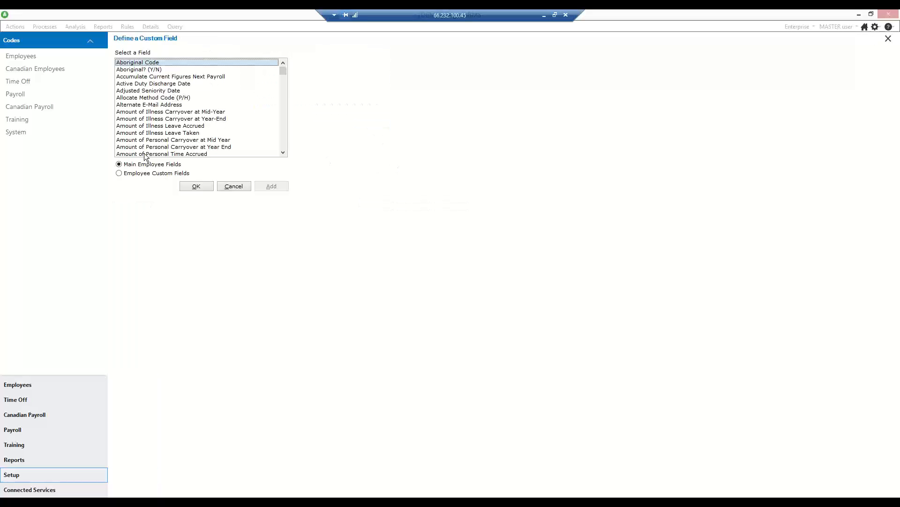
{"action": "left_click", "coordinate": [140, 174]}
{"action": "left_click", "coordinate": [271, 185]}
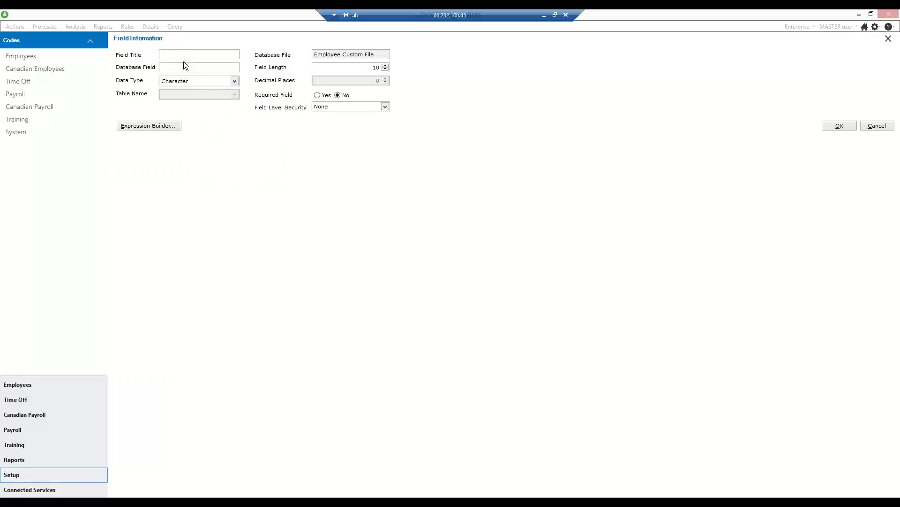
{"action": "type", "text": "Renew"}
{"action": "type", "text": "Date"}
{"action": "type", "text": "RENDA"}
{"action": "type", "text": "TE"}
{"action": "left_click", "coordinate": [235, 81]}
{"action": "left_click", "coordinate": [204, 104]}
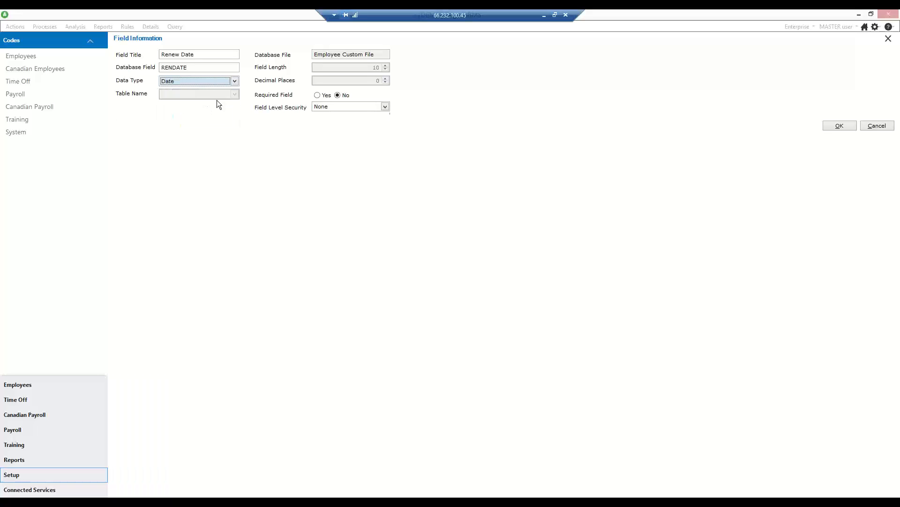
{"action": "left_click", "coordinate": [837, 127]}
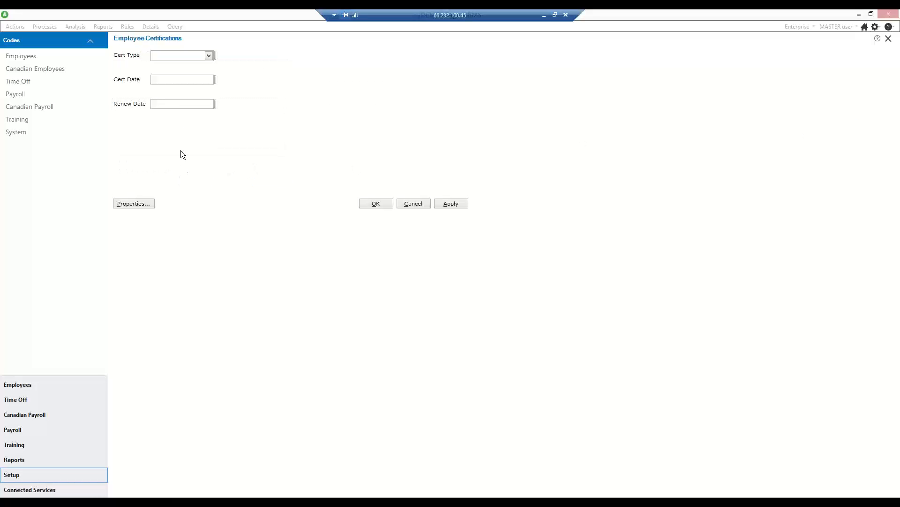
Step: Start a new employee custom field two lines below Renew Date, titled Cost with database field COST
{"action": "double_click", "coordinate": [156, 127]}
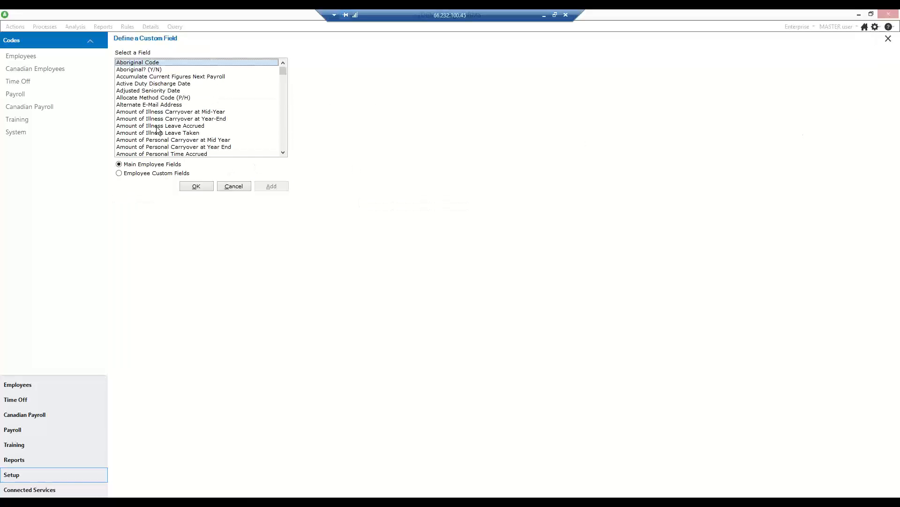
{"action": "left_click", "coordinate": [132, 175]}
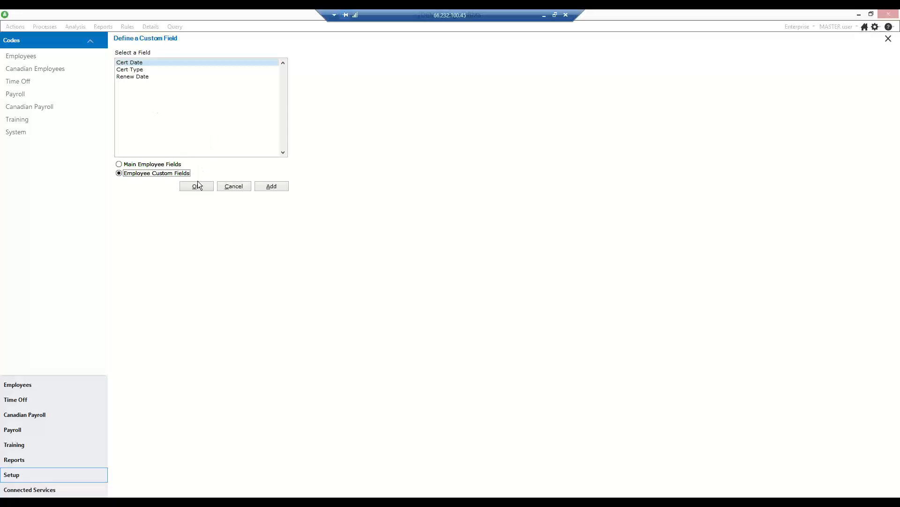
{"action": "left_click", "coordinate": [274, 187]}
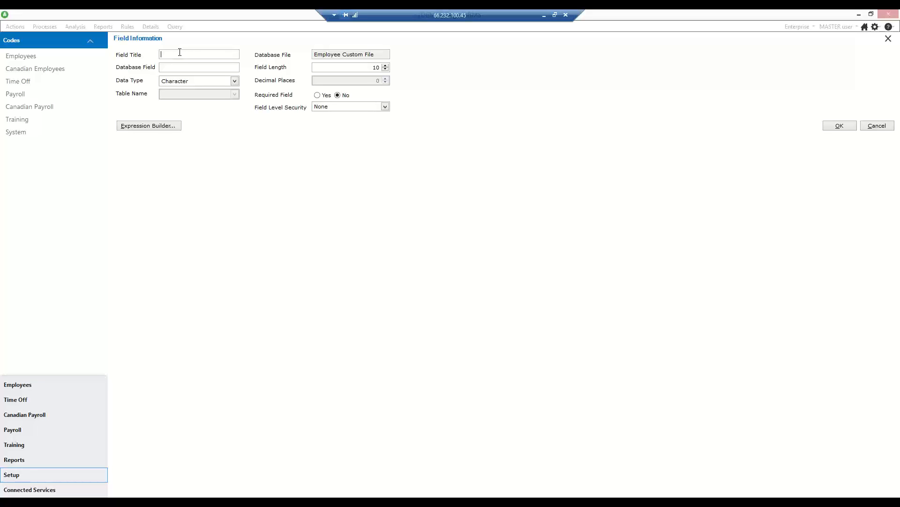
{"action": "type", "text": "Cost"}
{"action": "type", "text": "COST"}
Step: Set the Cost field's data type to Numeric with 2 decimal places, keep it optional without field level security, and accept it
{"action": "left_click", "coordinate": [238, 83]}
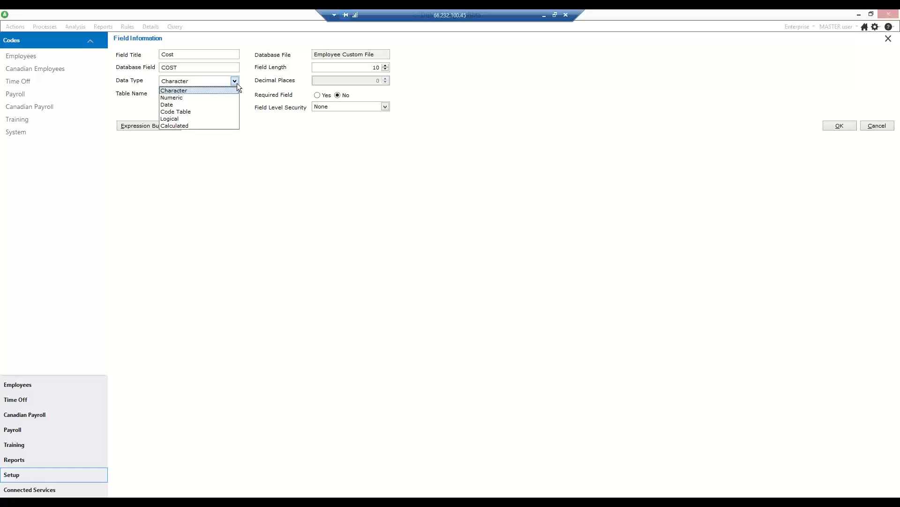
{"action": "left_click", "coordinate": [206, 98]}
{"action": "left_click", "coordinate": [379, 81]}
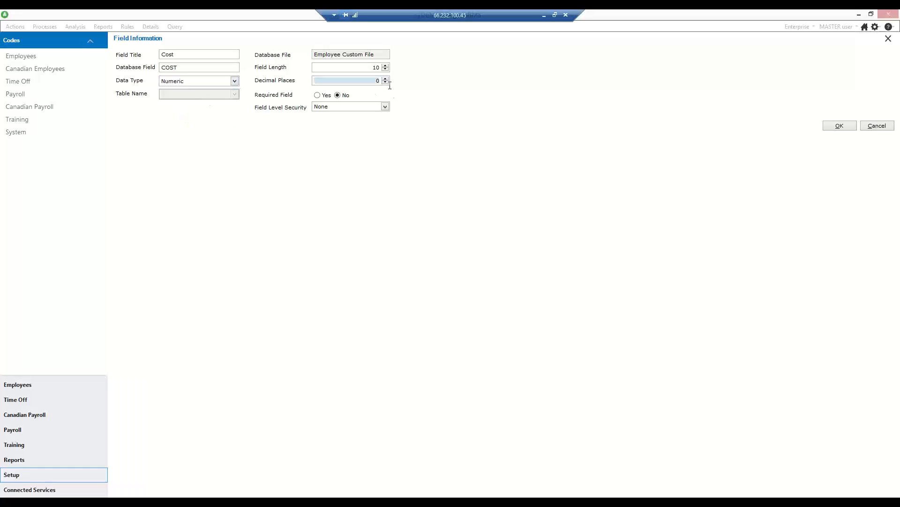
{"action": "type", "text": "2"}
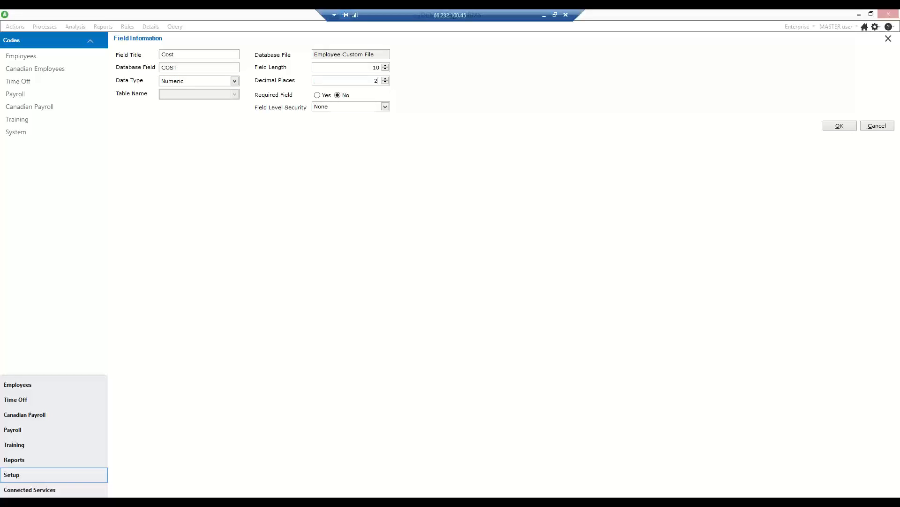
{"action": "left_click", "coordinate": [337, 95]}
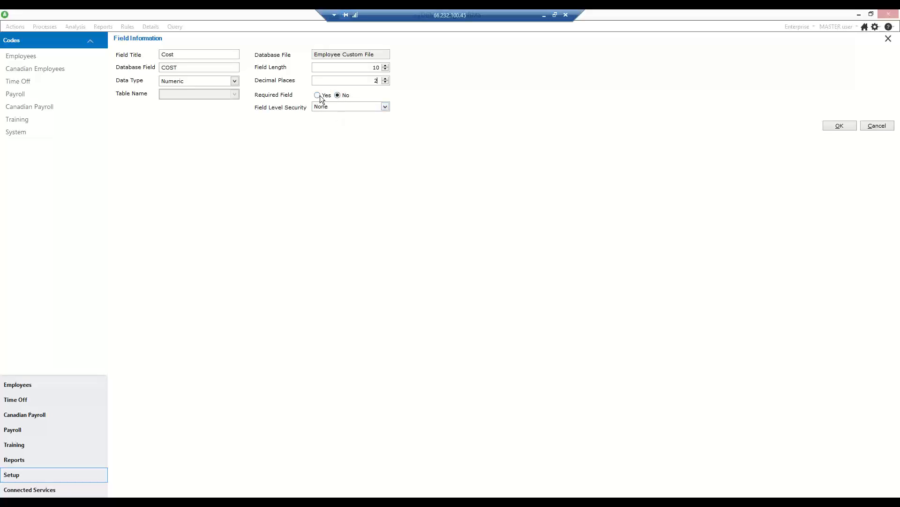
{"action": "left_click", "coordinate": [385, 108]}
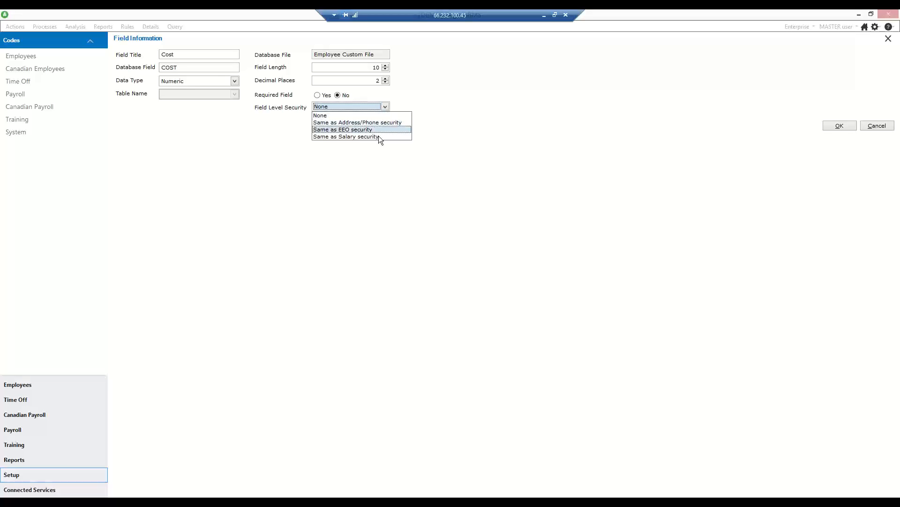
{"action": "left_click", "coordinate": [466, 106]}
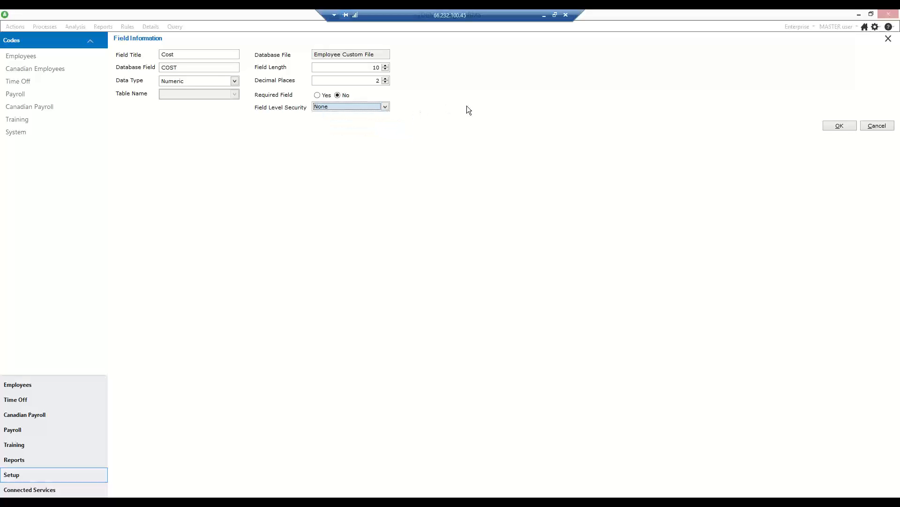
{"action": "left_click", "coordinate": [839, 126]}
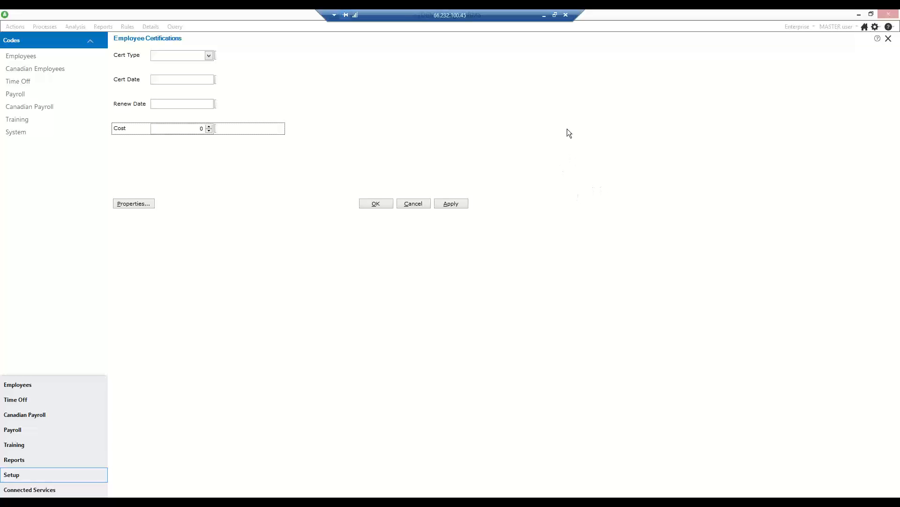
{"action": "left_click", "coordinate": [322, 103]}
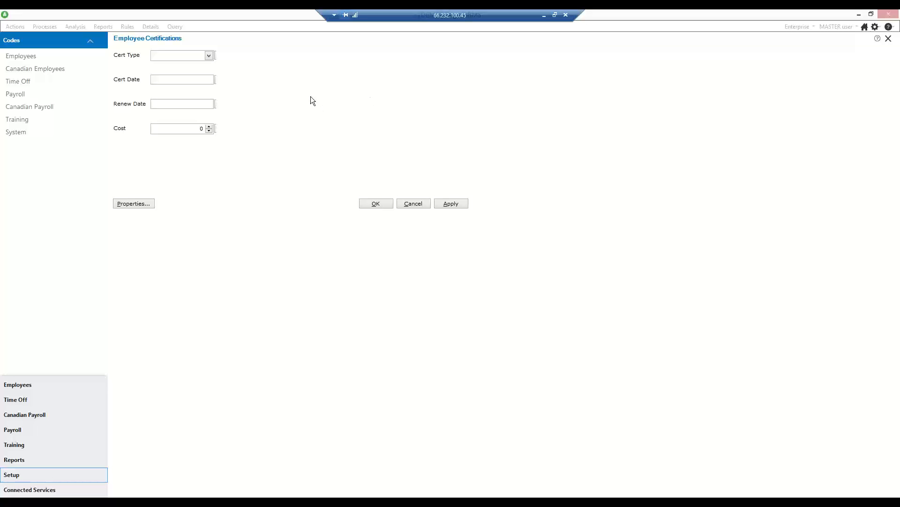
Step: Move the Cert Date, Renew Date and Cost fields up onto consecutive lines directly beneath Cert Type, without blank lines between them
{"action": "double_click", "coordinate": [139, 81]}
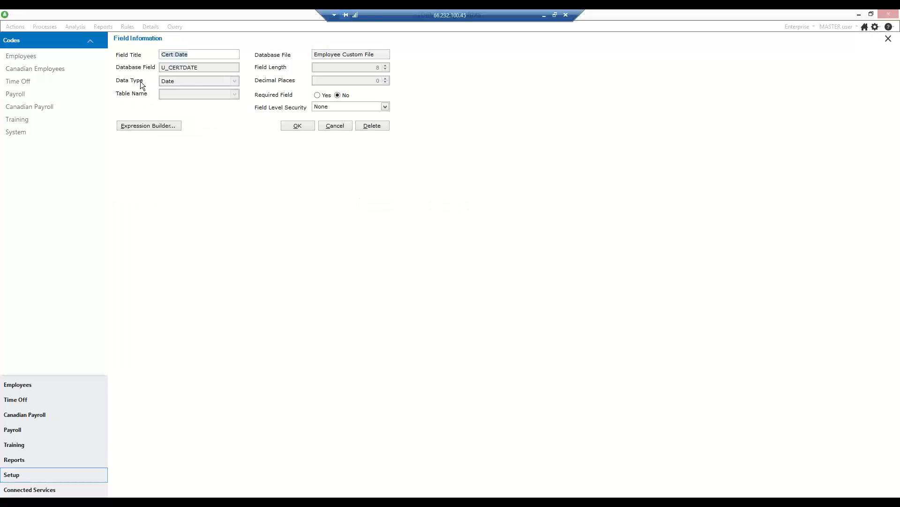
{"action": "left_click", "coordinate": [333, 125]}
{"action": "left_click_drag", "start_coordinate": [129, 68], "coordinate": [128, 69]}
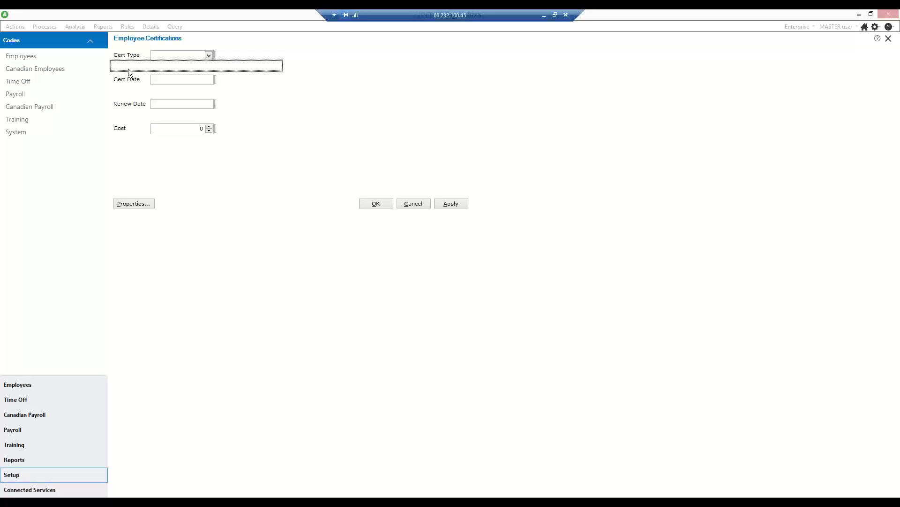
{"action": "left_click_drag", "start_coordinate": [128, 68], "coordinate": [128, 69]}
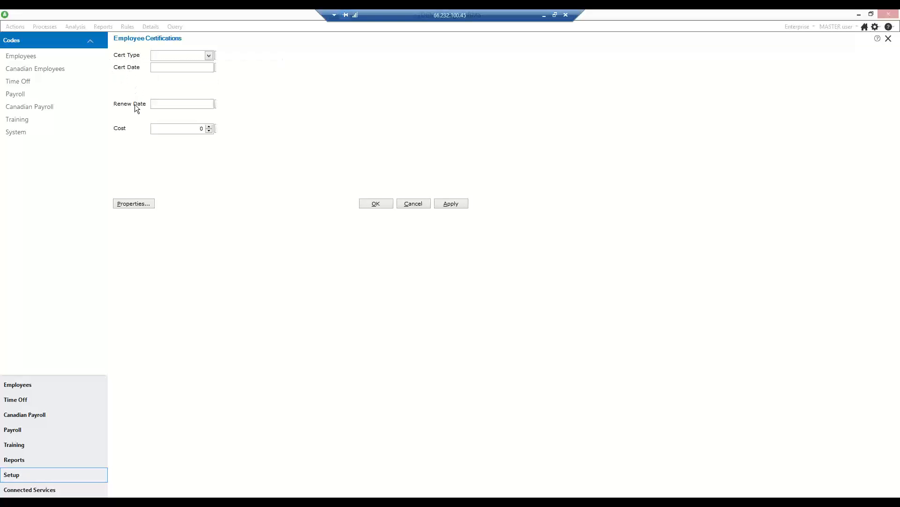
{"action": "mouse_move", "coordinate": [134, 101]}
{"action": "left_mouse_down"}
{"action": "mouse_move", "coordinate": [131, 80]}
{"action": "mouse_move", "coordinate": [140, 94]}
{"action": "left_mouse_up"}
{"action": "left_click_drag", "start_coordinate": [137, 130], "coordinate": [131, 94]}
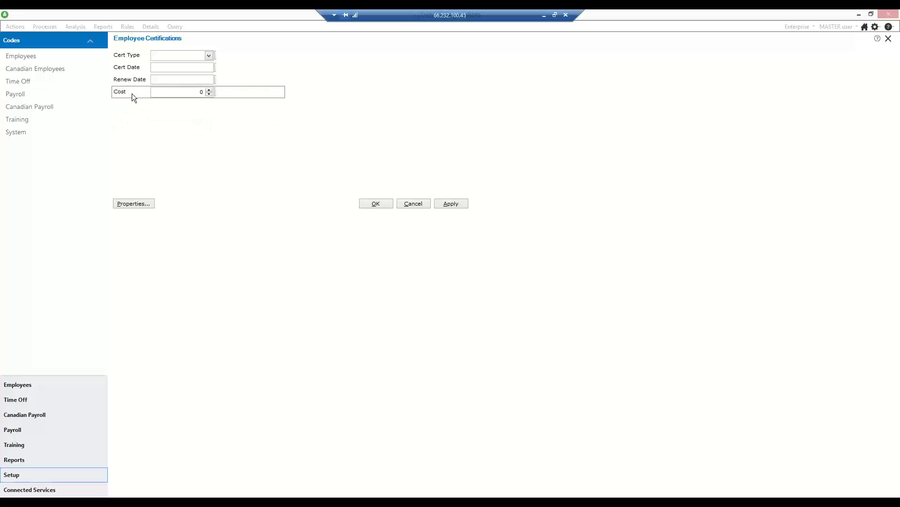
Step: Add the main employee field Last Hire Date to the second column, on the same line as Cert Type
{"action": "double_click", "coordinate": [363, 54]}
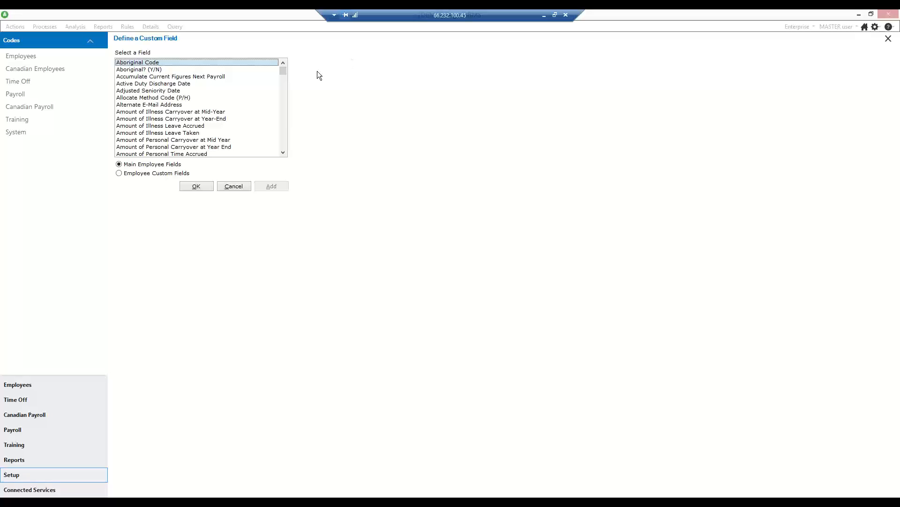
{"action": "left_click", "coordinate": [285, 140]}
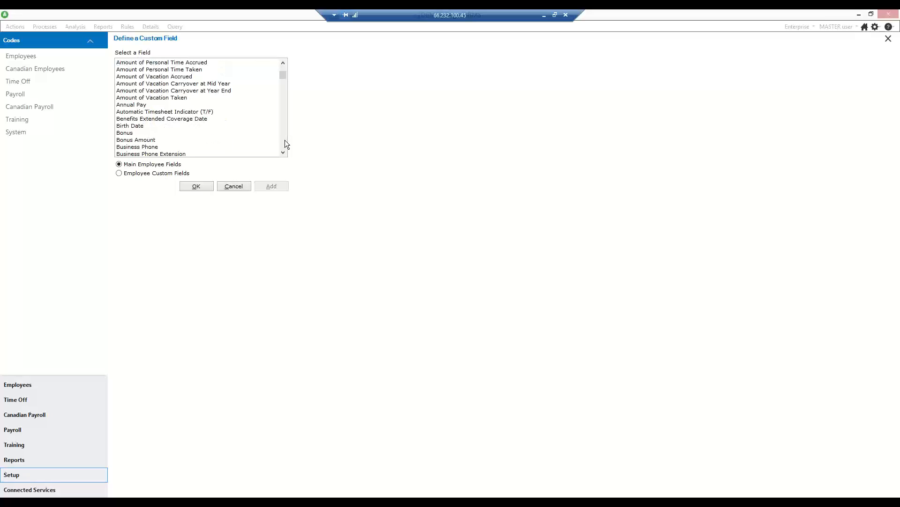
{"action": "left_click", "coordinate": [285, 140]}
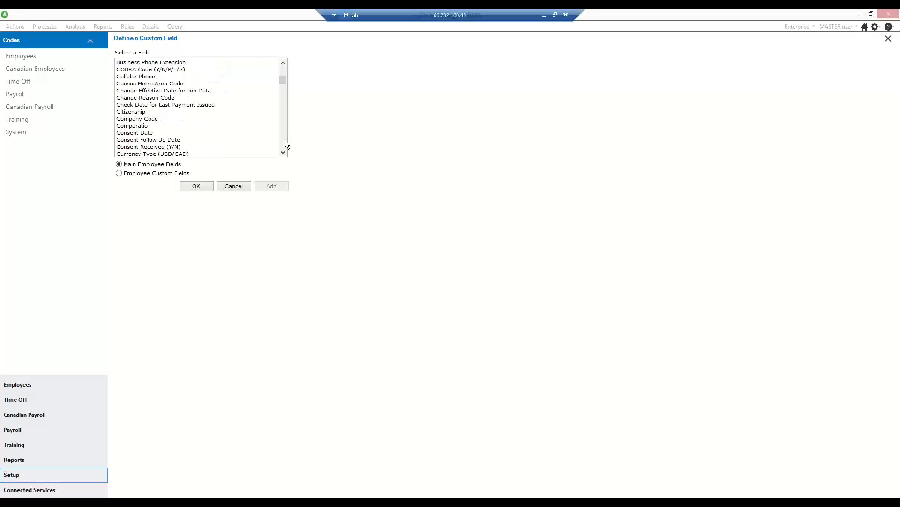
{"action": "left_click", "coordinate": [285, 140]}
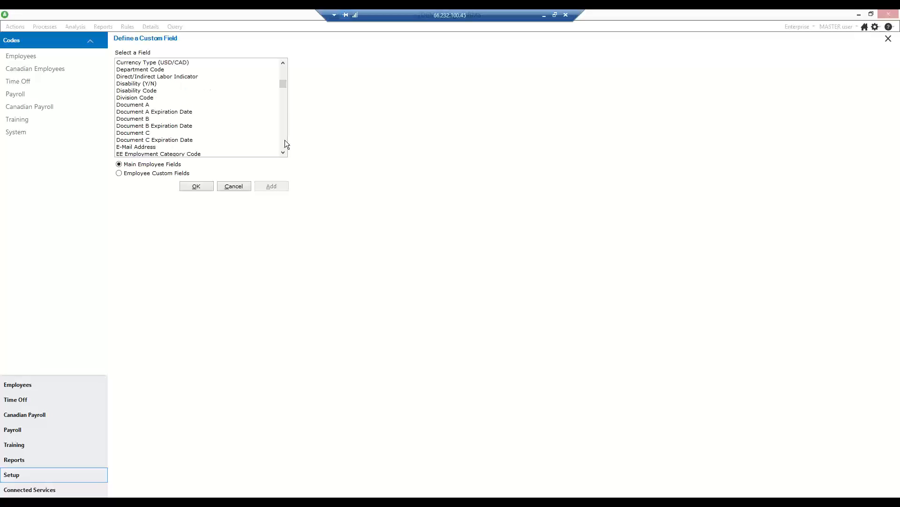
{"action": "left_click", "coordinate": [285, 140]}
{"action": "left_click", "coordinate": [285, 139]}
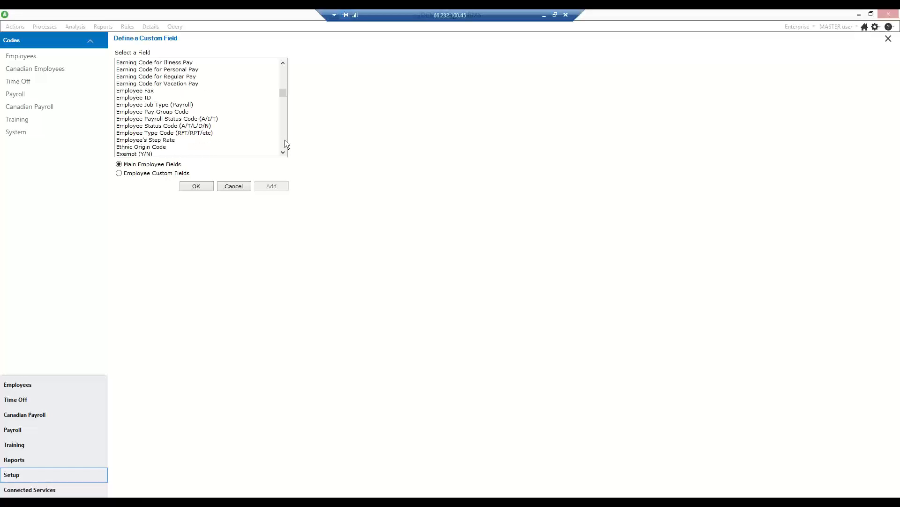
{"action": "left_click", "coordinate": [285, 140]}
{"action": "left_click", "coordinate": [285, 140]}
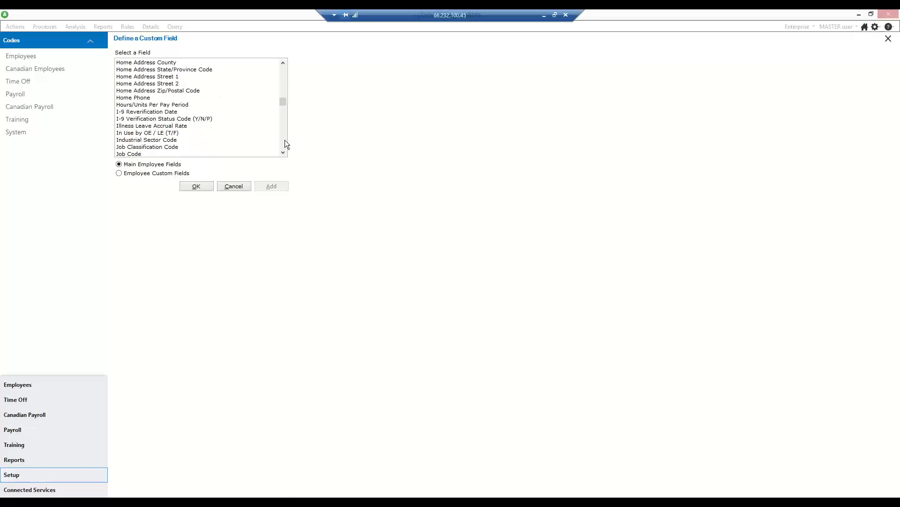
{"action": "left_click", "coordinate": [285, 140]}
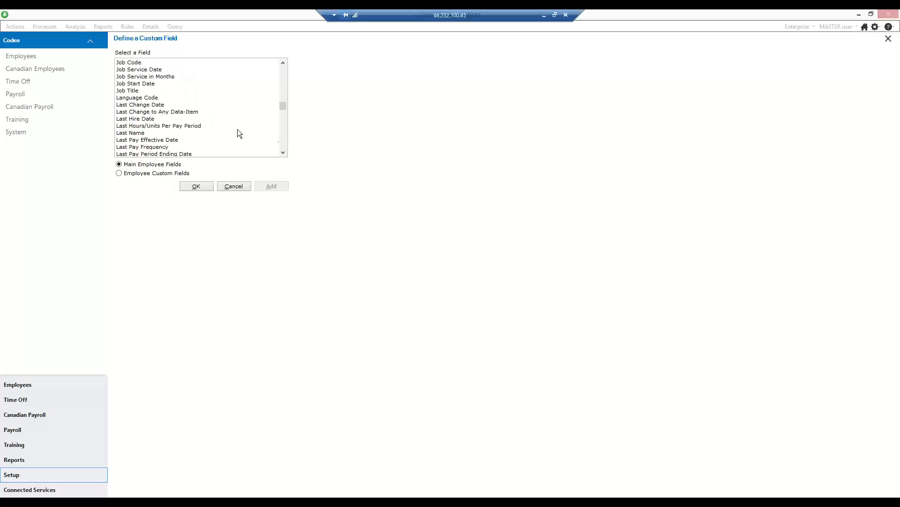
{"action": "left_click", "coordinate": [161, 119]}
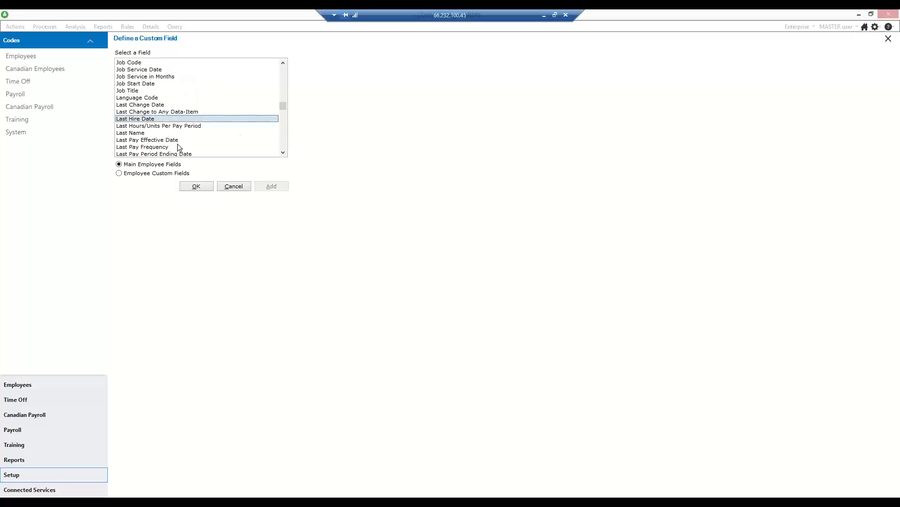
{"action": "left_click", "coordinate": [196, 187]}
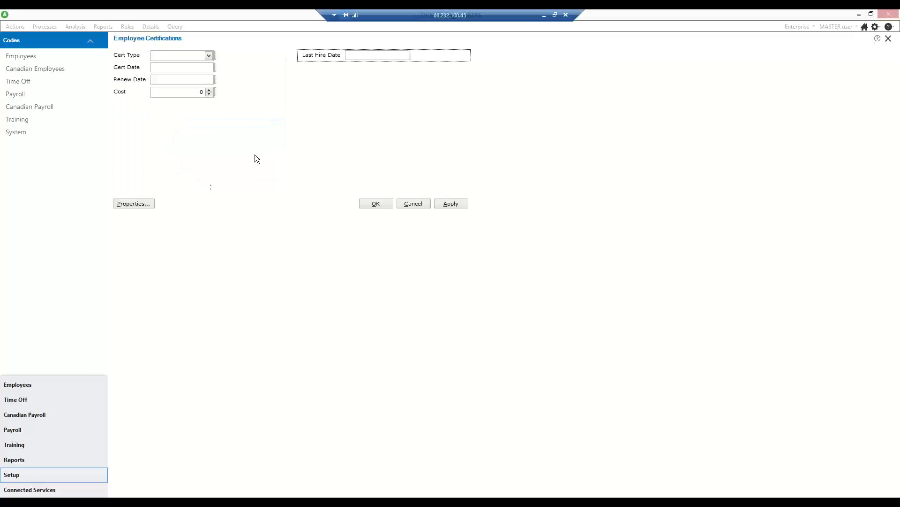
Step: Add the main employee field Department Code directly below Last Hire Date
{"action": "double_click", "coordinate": [357, 69]}
{"action": "left_click", "coordinate": [151, 173]}
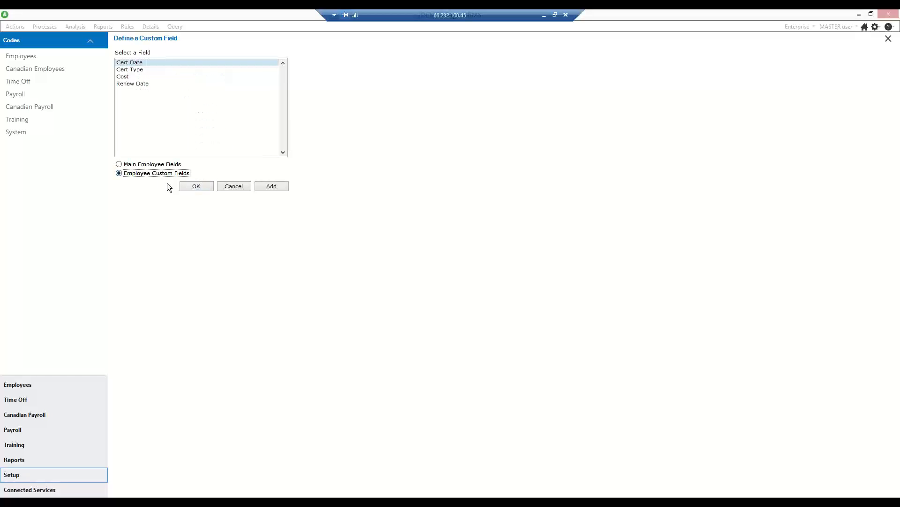
{"action": "left_click", "coordinate": [158, 164]}
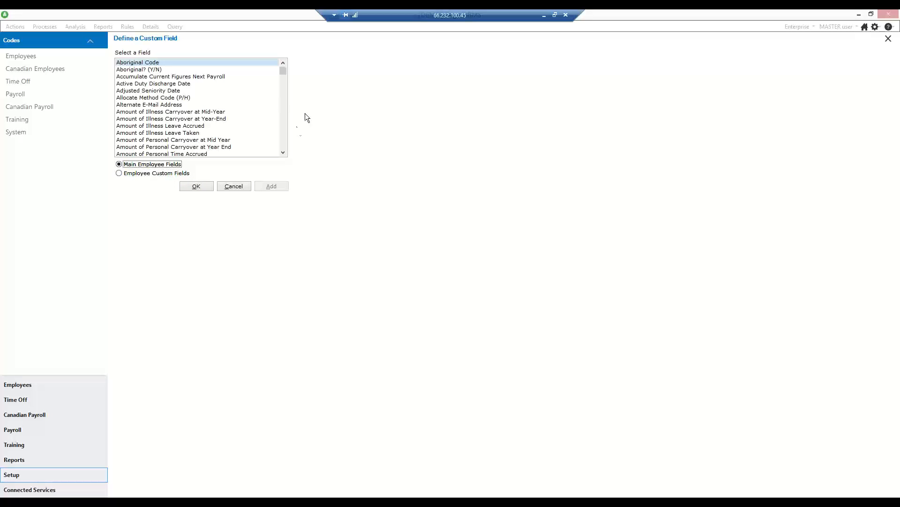
{"action": "left_click", "coordinate": [283, 139]}
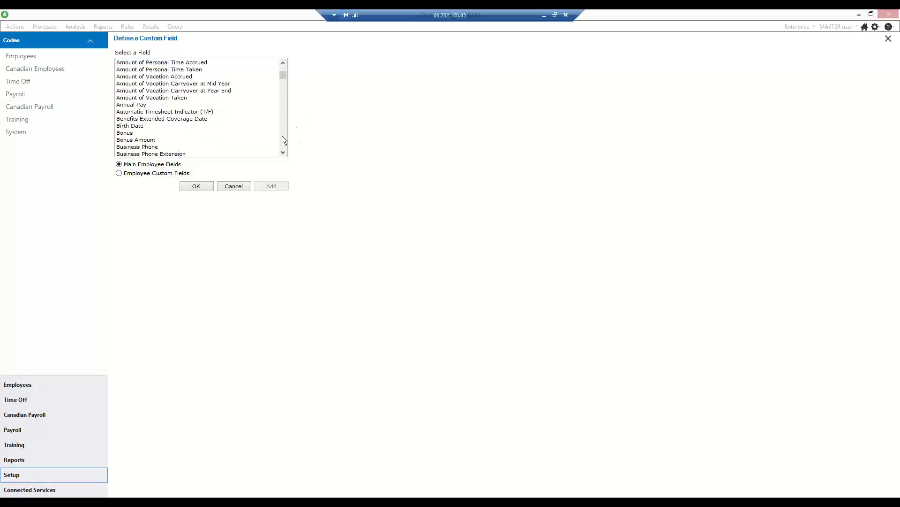
{"action": "left_click", "coordinate": [283, 140]}
{"action": "left_click", "coordinate": [283, 139]}
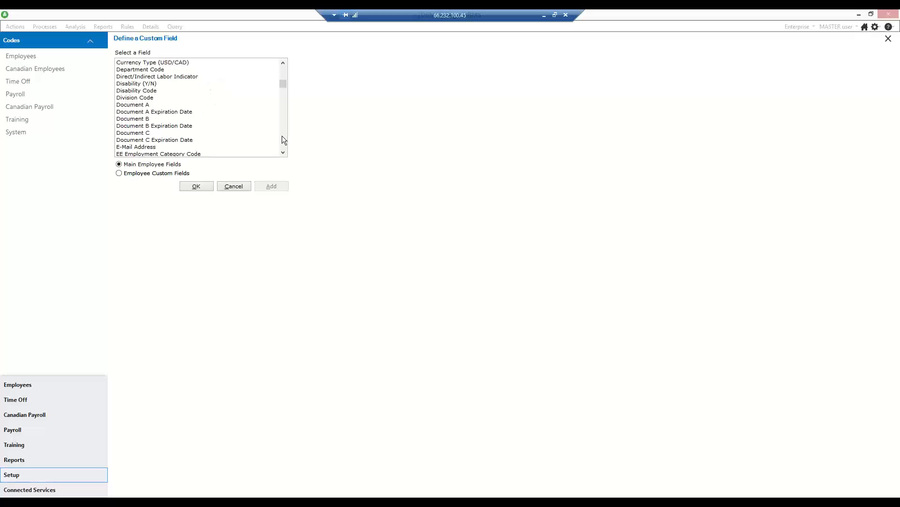
{"action": "left_click", "coordinate": [144, 71]}
{"action": "left_click", "coordinate": [197, 187]}
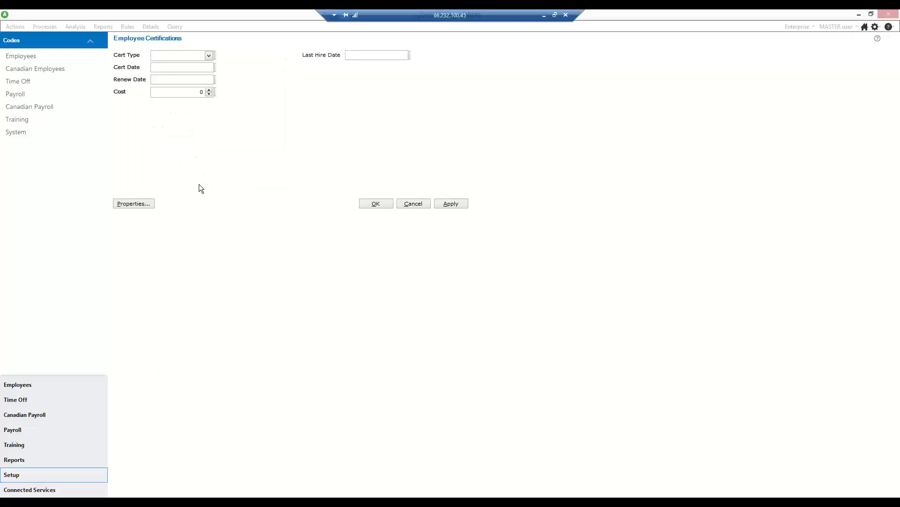
Step: Add the main employee field Manager Name directly below Department Code
{"action": "left_click", "coordinate": [361, 79]}
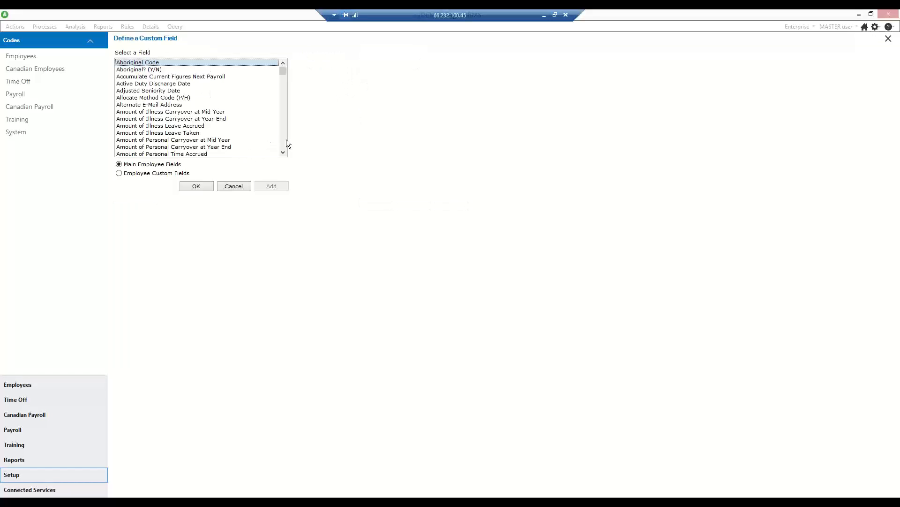
{"action": "scroll", "coordinate": [286, 139], "scroll_direction": "down", "scroll_amount": 17}
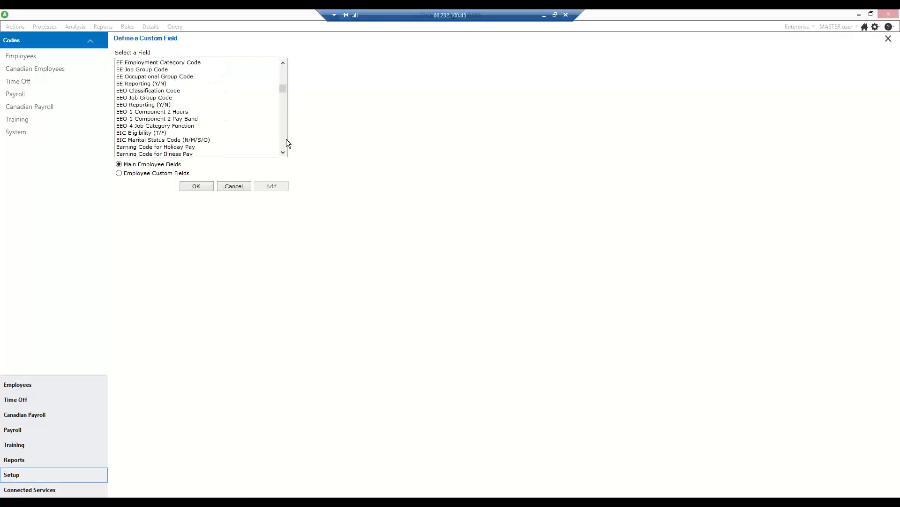
{"action": "scroll", "coordinate": [286, 138], "scroll_direction": "down", "scroll_amount": 7}
{"action": "scroll", "coordinate": [286, 139], "scroll_direction": "down", "scroll_amount": 3}
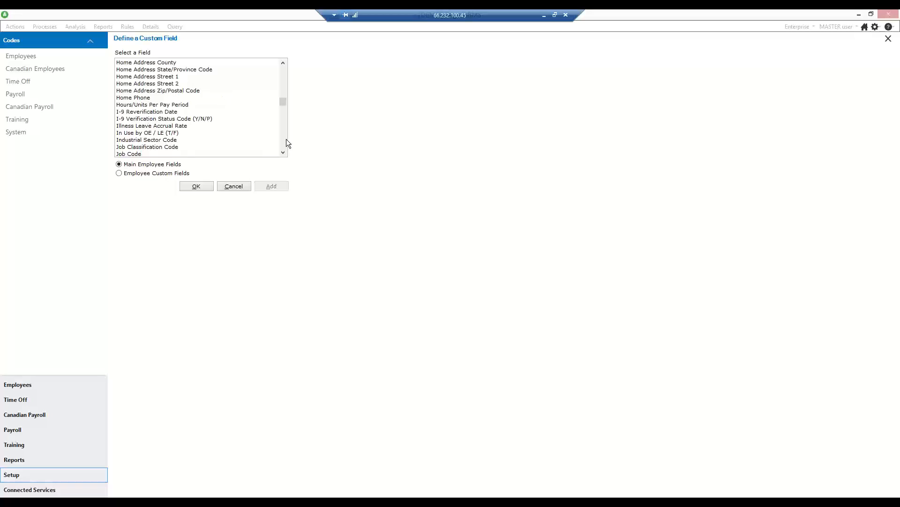
{"action": "scroll", "coordinate": [286, 139], "scroll_direction": "down", "scroll_amount": 8}
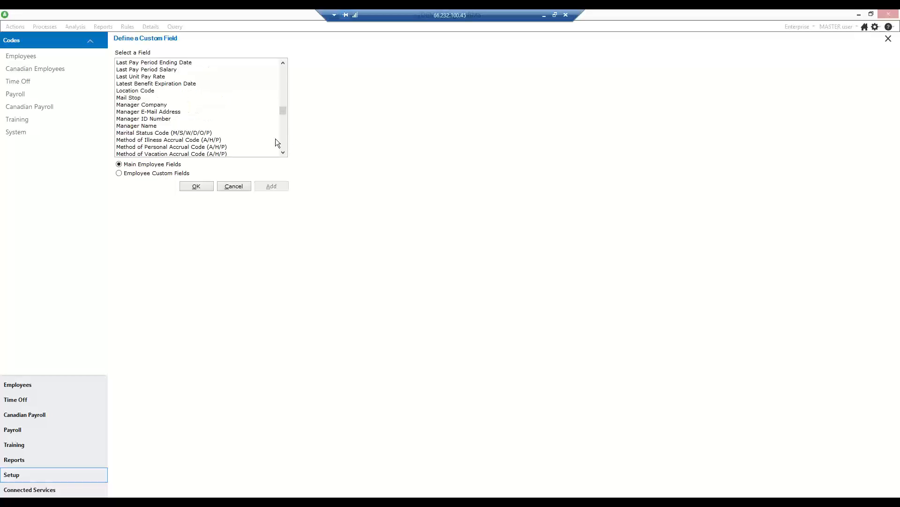
{"action": "left_click", "coordinate": [133, 126]}
{"action": "left_click", "coordinate": [196, 186]}
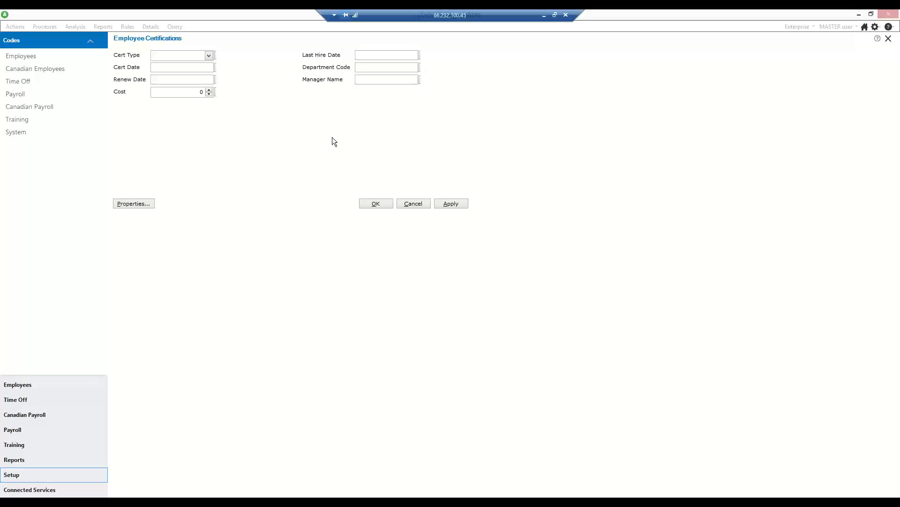
{"action": "left_click", "coordinate": [373, 91]}
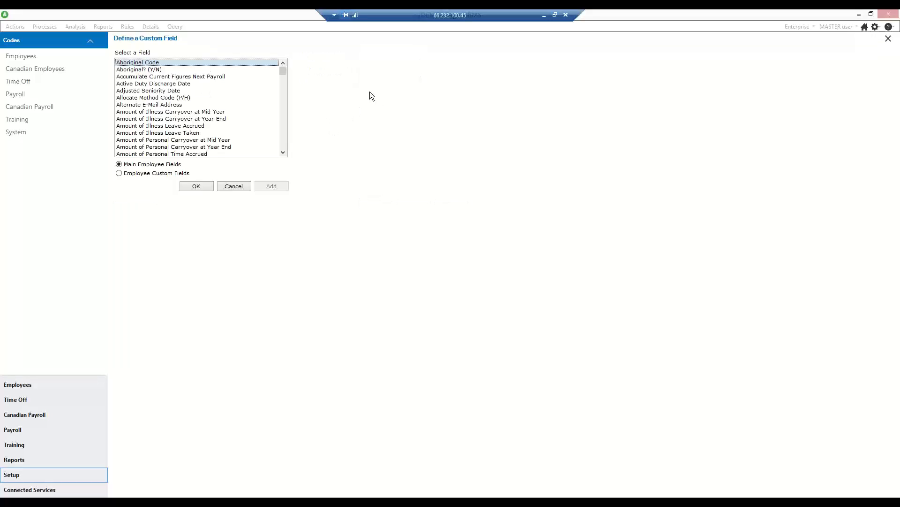
{"action": "left_click", "coordinate": [148, 174]}
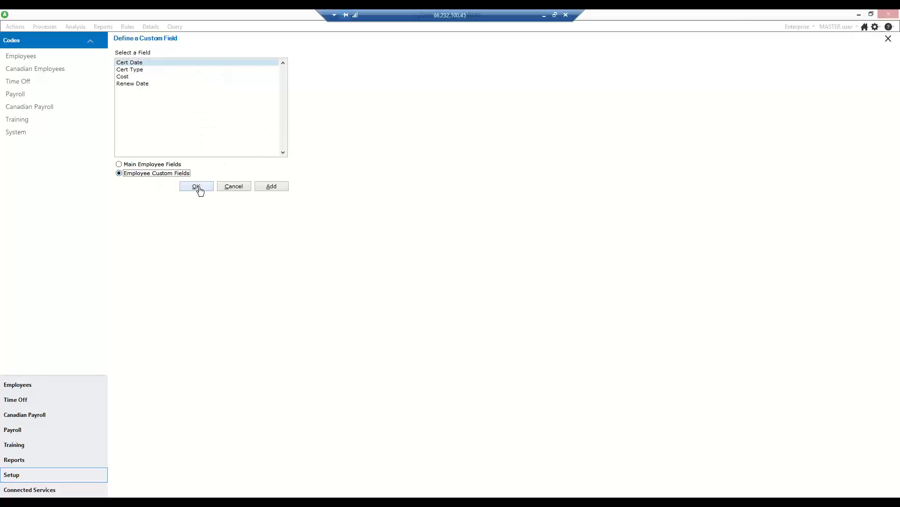
{"action": "left_click", "coordinate": [200, 186]}
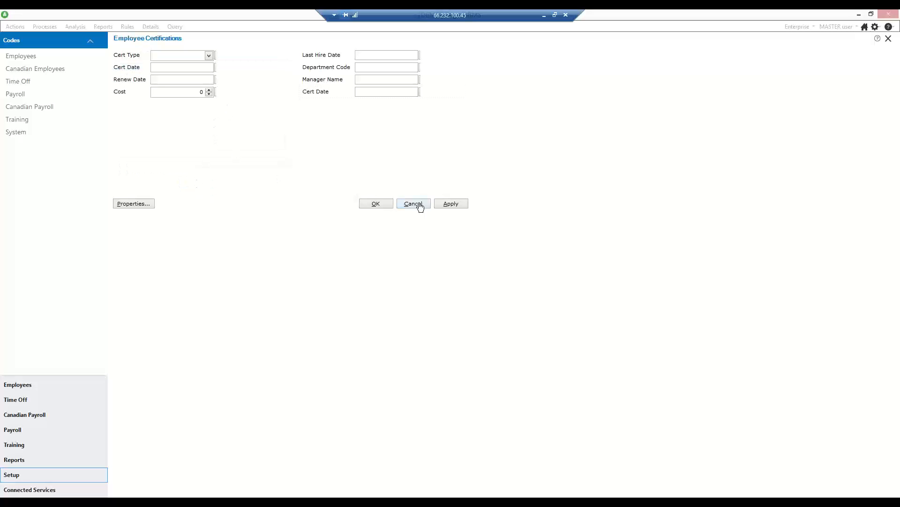
{"action": "double_click", "coordinate": [317, 98]}
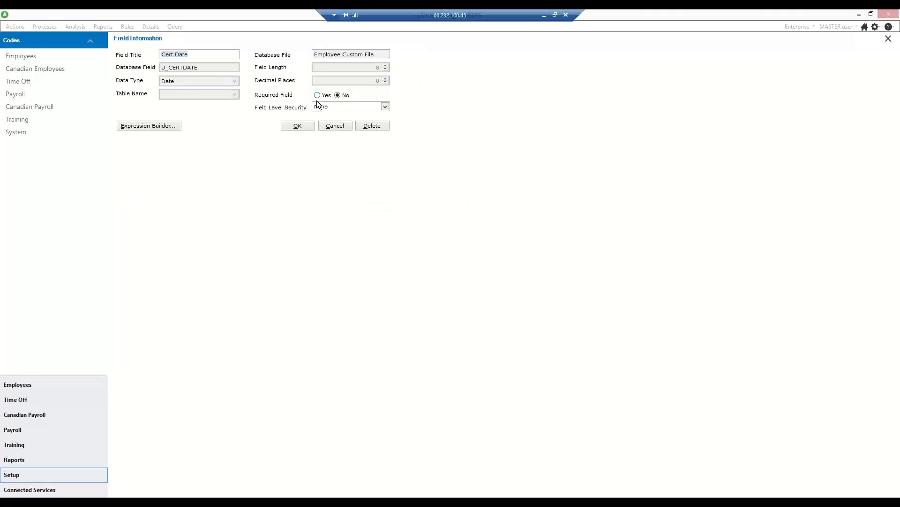
{"action": "left_click", "coordinate": [373, 126]}
Step: Start a new employee custom field below Manager Name, titled Employee Name, with database field EENAME and data type Calculated
{"action": "double_click", "coordinate": [351, 95]}
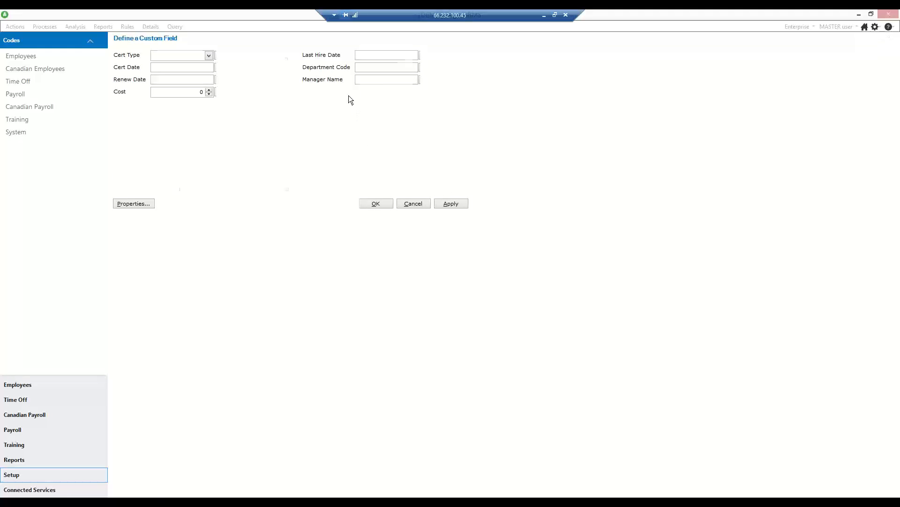
{"action": "left_click", "coordinate": [146, 173]}
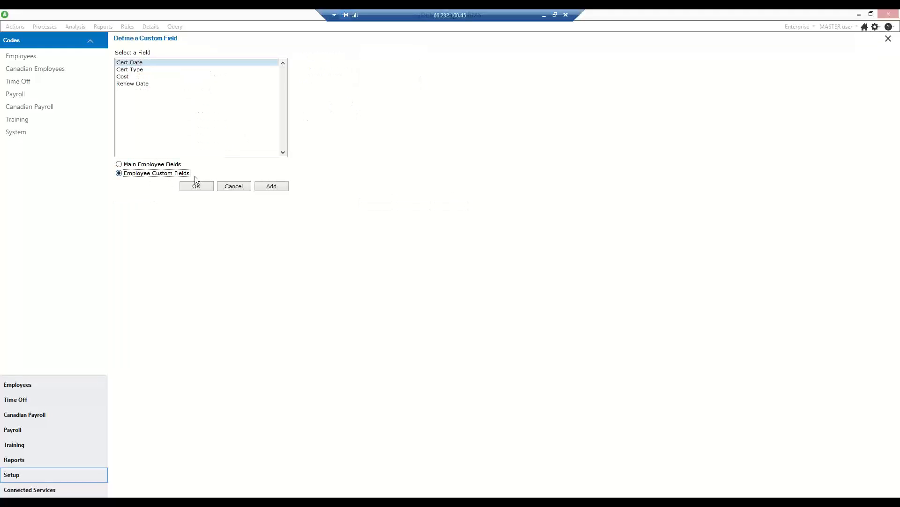
{"action": "left_click", "coordinate": [271, 186]}
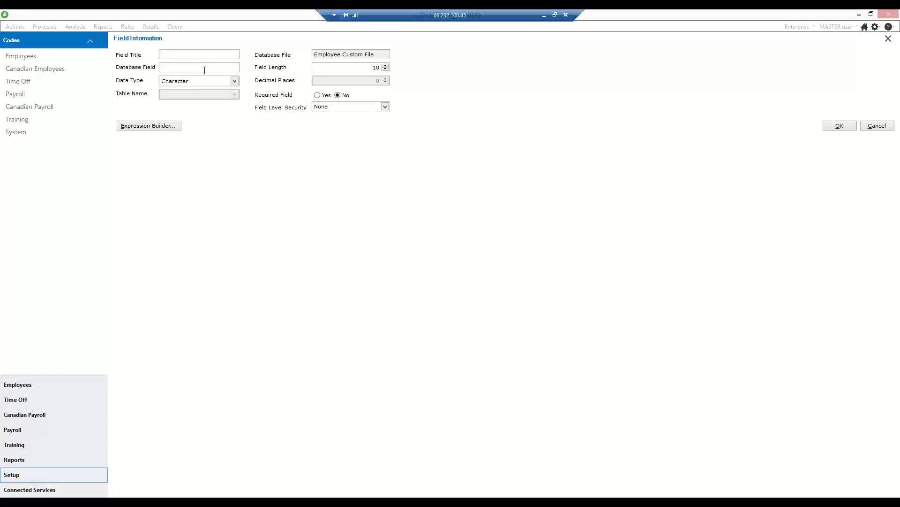
{"action": "type", "text": "E"}
{"action": "type", "text": "mployee"}
{"action": "type", "text": " Nma"}
{"action": "key", "text": "BackSpace"}
{"action": "key", "text": "BackSpace"}
{"action": "type", "text": "am"}
{"action": "type", "text": "EENAME"}
{"action": "left_click", "coordinate": [234, 80]}
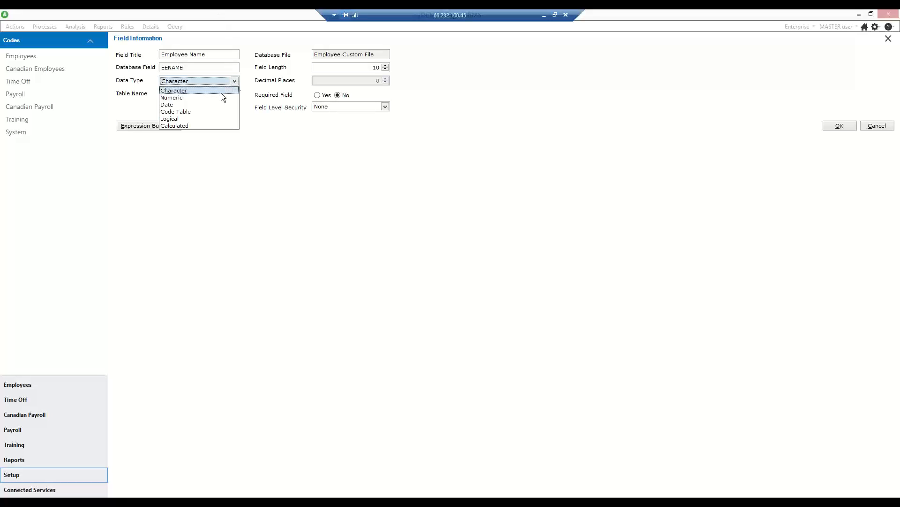
{"action": "left_click", "coordinate": [197, 126]}
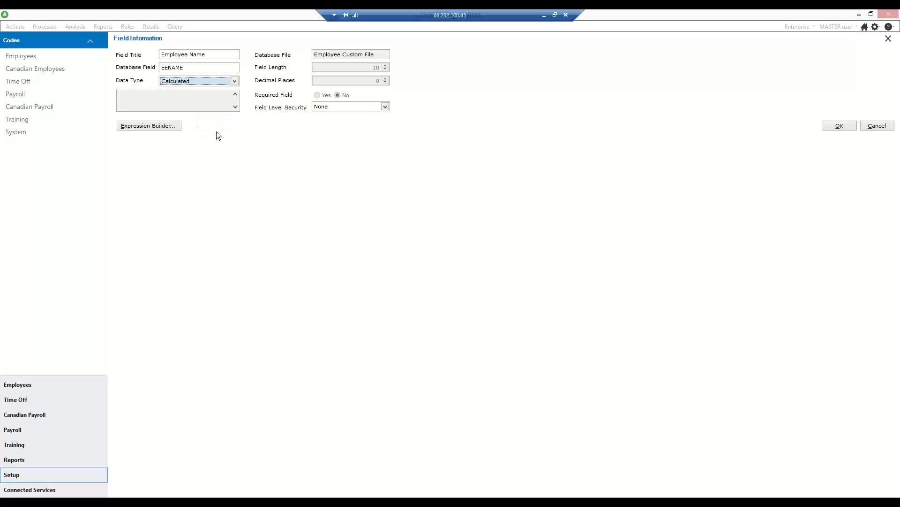
Step: Begin the calculated field's expression with the trim function applied to the last-name field p_lname from table Pe
{"action": "left_click", "coordinate": [152, 127]}
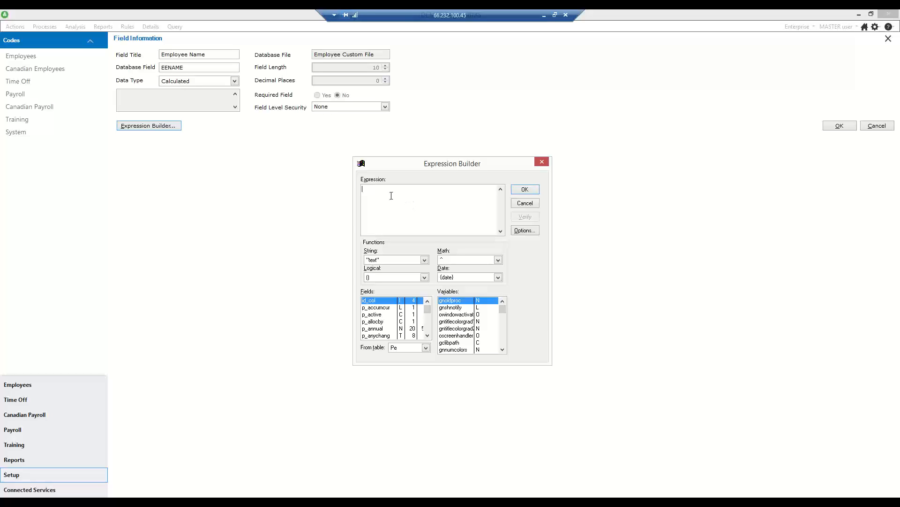
{"action": "type", "text": "trim("}
{"action": "scroll", "coordinate": [426, 328], "scroll_direction": "down", "scroll_amount": 3}
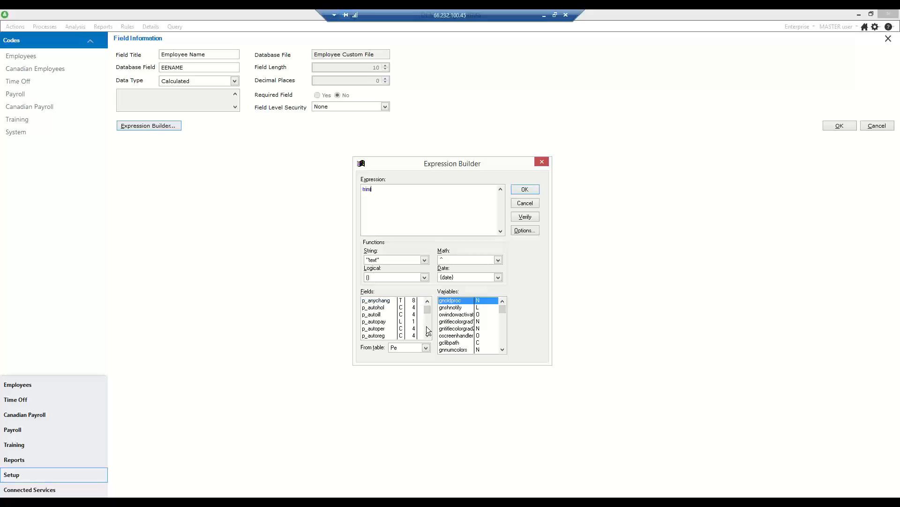
{"action": "scroll", "coordinate": [428, 328], "scroll_direction": "down", "scroll_amount": 8}
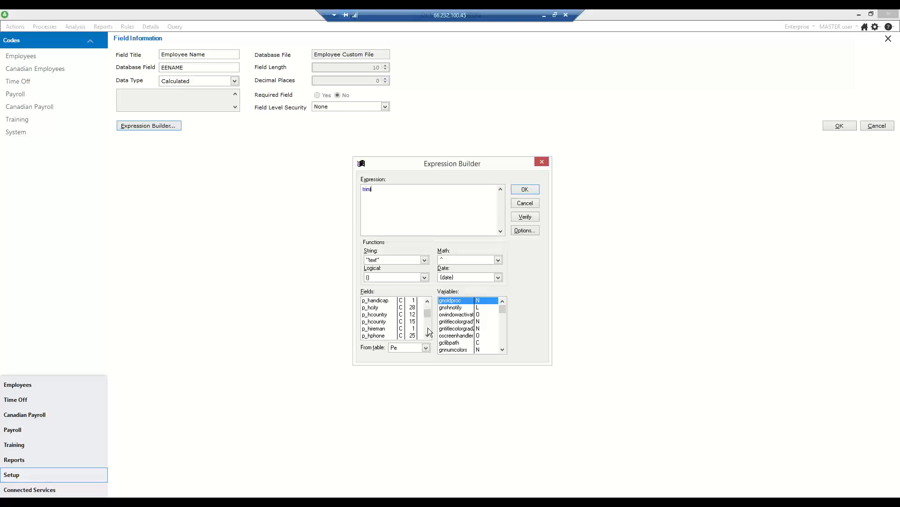
{"action": "scroll", "coordinate": [428, 327], "scroll_direction": "down", "scroll_amount": 4}
{"action": "scroll", "coordinate": [428, 328], "scroll_direction": "down", "scroll_amount": 5}
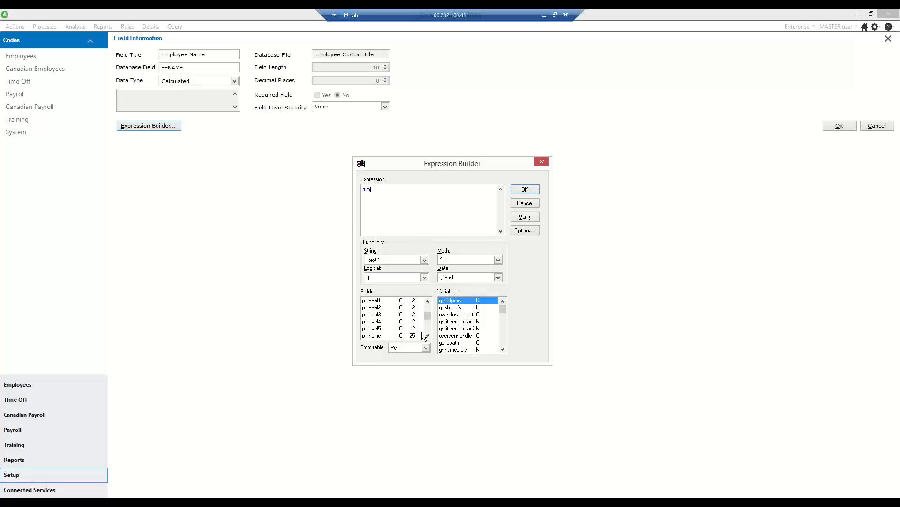
{"action": "double_click", "coordinate": [379, 336]}
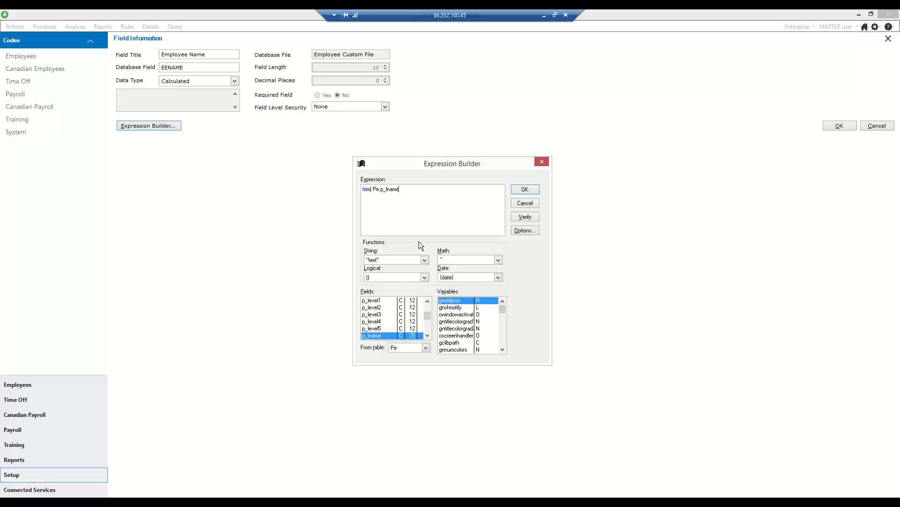
Step: Complete the expression as trim( Pe.p_lname)+", "+ Pe.p_fname and accept the Employee Name field
{"action": "type", "text": ")+\", \"+"}
{"action": "scroll", "coordinate": [426, 306], "scroll_direction": "up", "scroll_amount": 3}
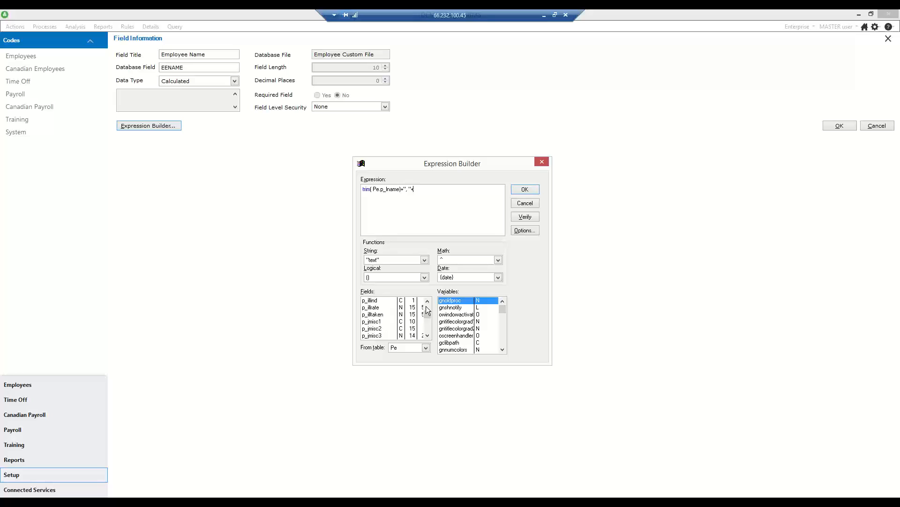
{"action": "scroll", "coordinate": [426, 308], "scroll_direction": "up", "scroll_amount": 4}
{"action": "scroll", "coordinate": [428, 310], "scroll_direction": "up", "scroll_amount": 2}
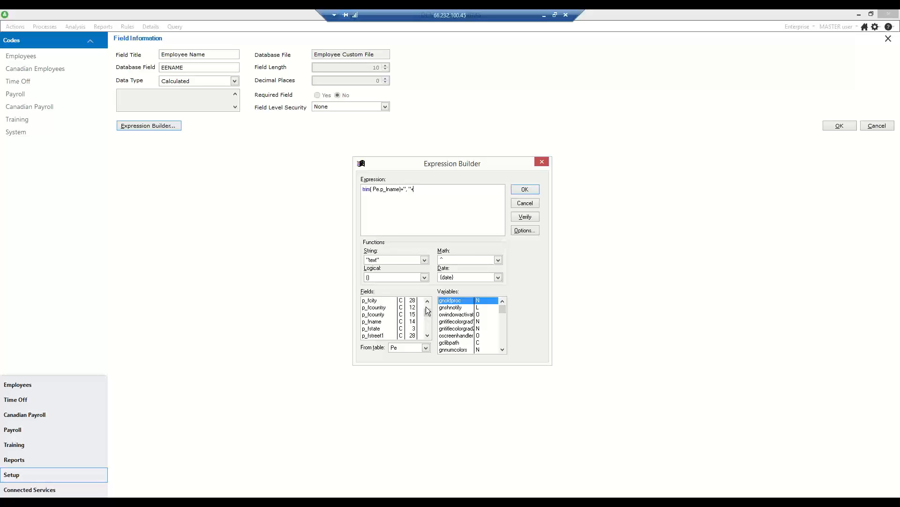
{"action": "left_click", "coordinate": [378, 323]}
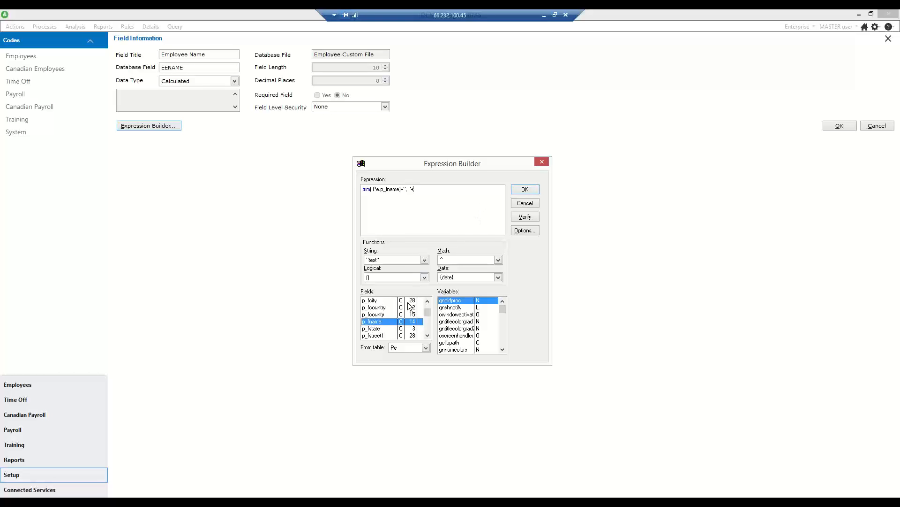
{"action": "double_click", "coordinate": [379, 323]}
{"action": "left_click", "coordinate": [527, 192]}
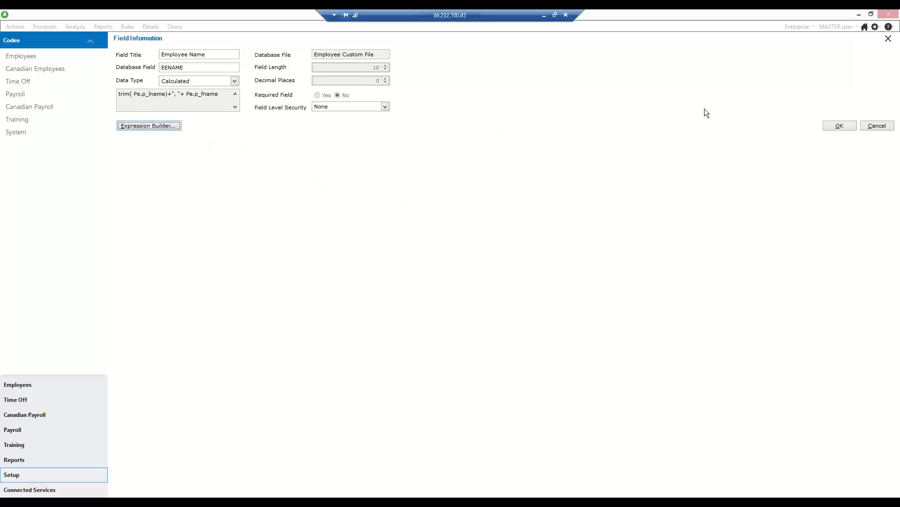
{"action": "left_click", "coordinate": [840, 125]}
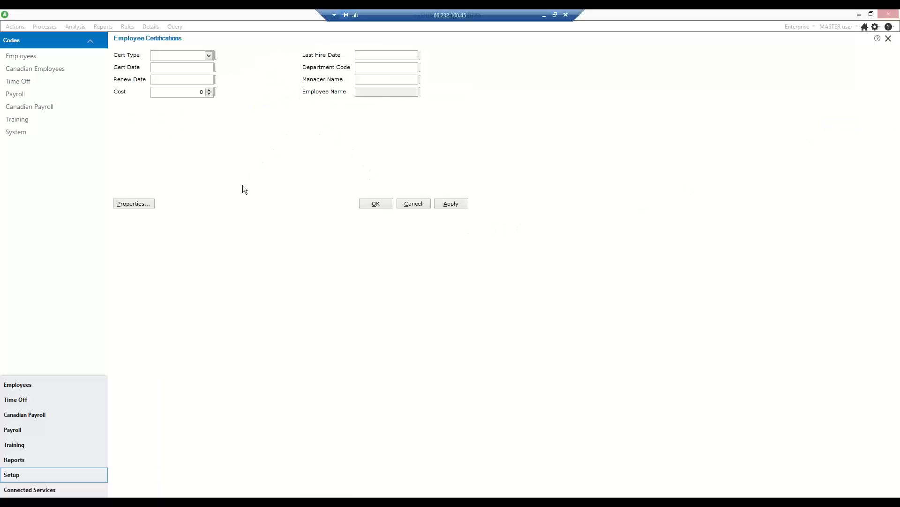
Step: Save the Employee Certifications detail layout and leave the Design Custom Details screen
{"action": "left_click", "coordinate": [378, 204]}
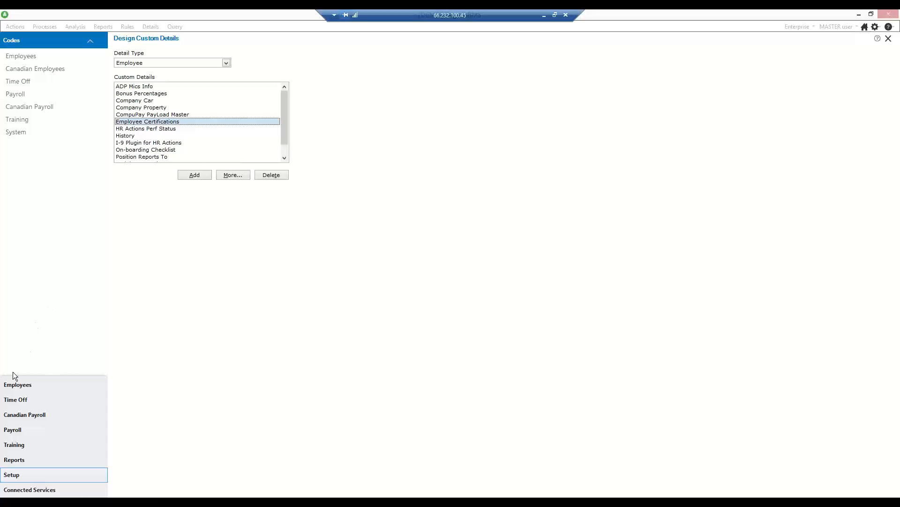
{"action": "left_click", "coordinate": [19, 384]}
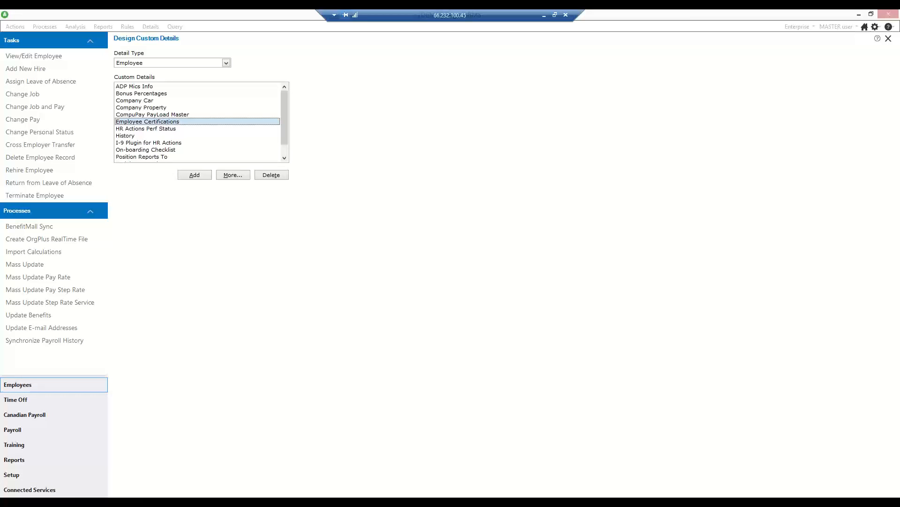
{"action": "left_click", "coordinate": [889, 39]}
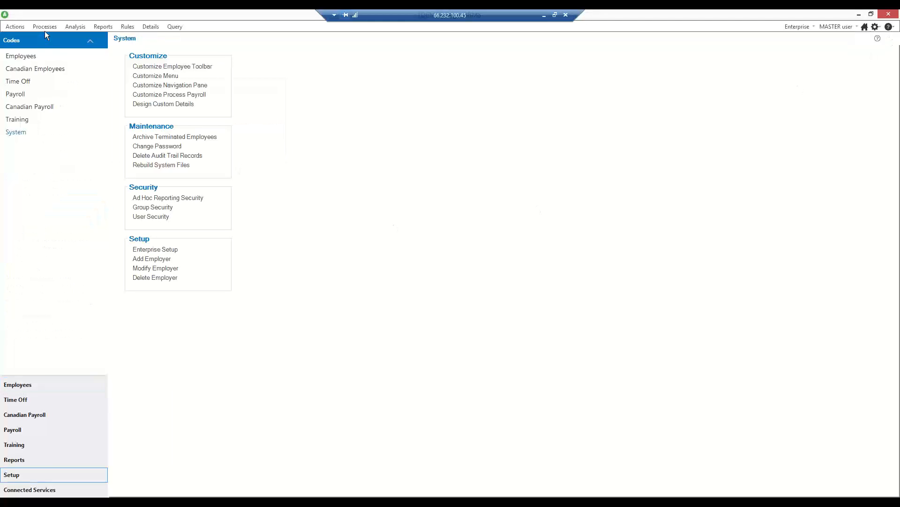
Step: Open the Employee Certifications custom detail for an employee in the Employees area
{"action": "left_click", "coordinate": [14, 386]}
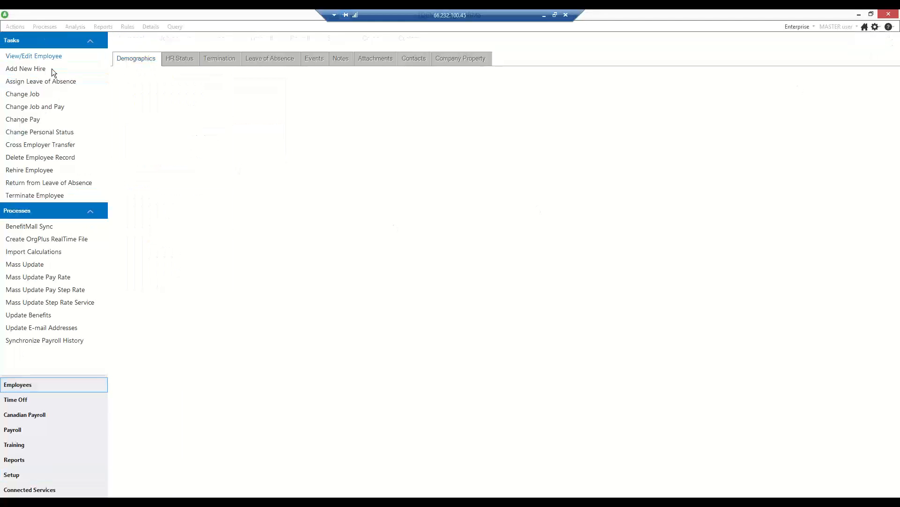
{"action": "left_click", "coordinate": [408, 39]}
{"action": "left_click", "coordinate": [149, 58]}
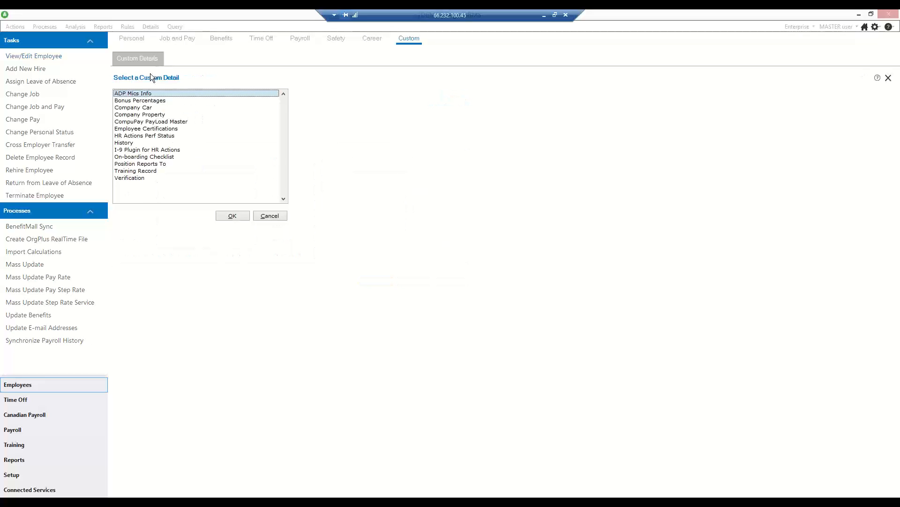
{"action": "left_click", "coordinate": [136, 129]}
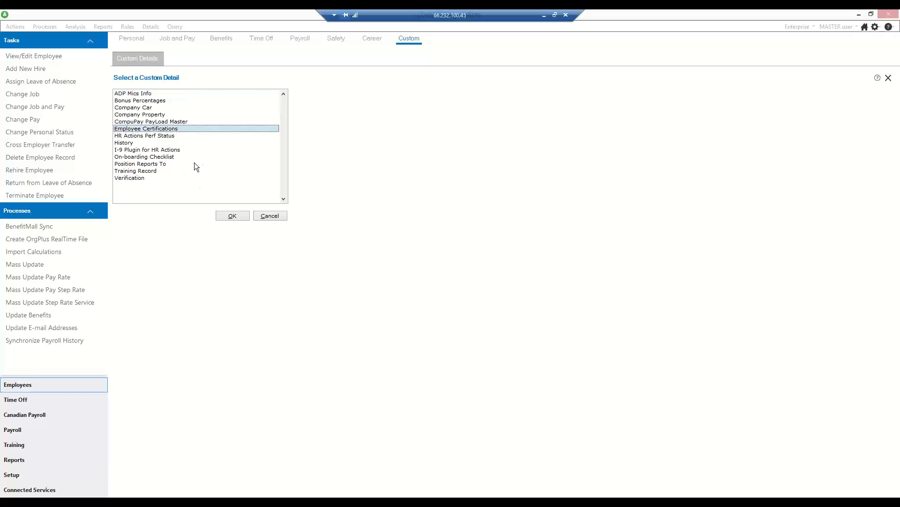
{"action": "left_click", "coordinate": [232, 216]}
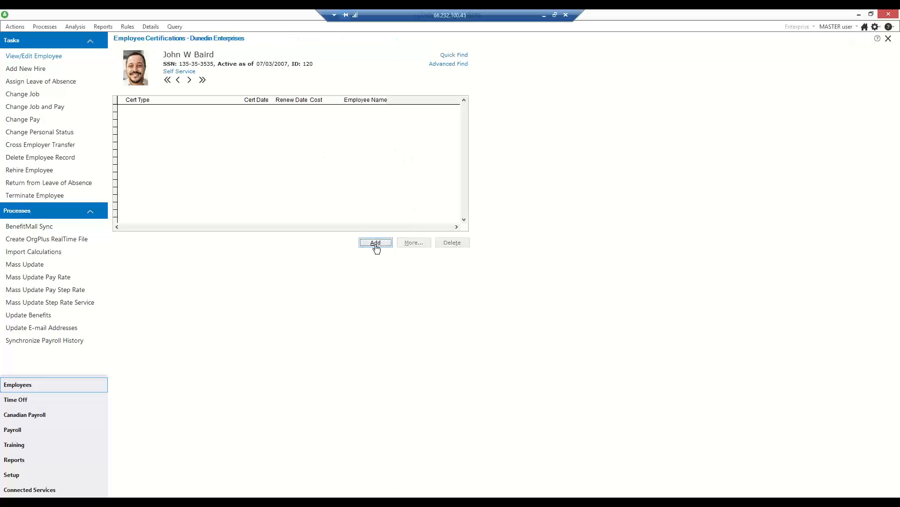
Step: Add a CPR certification for the employee with cert date 01/01/2020, renew date 01/01/2022 and cost 100
{"action": "left_click", "coordinate": [375, 243]}
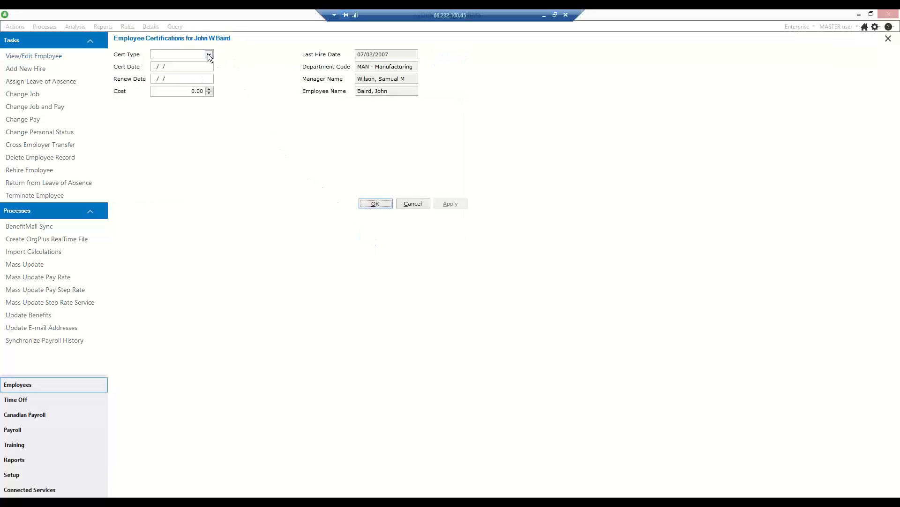
{"action": "left_click", "coordinate": [209, 54]}
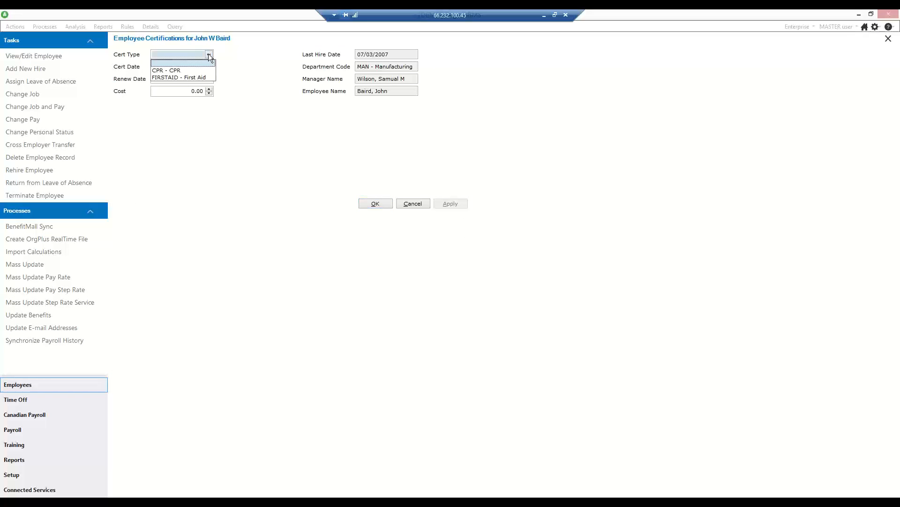
{"action": "left_click", "coordinate": [164, 71]}
{"action": "left_click", "coordinate": [164, 68]}
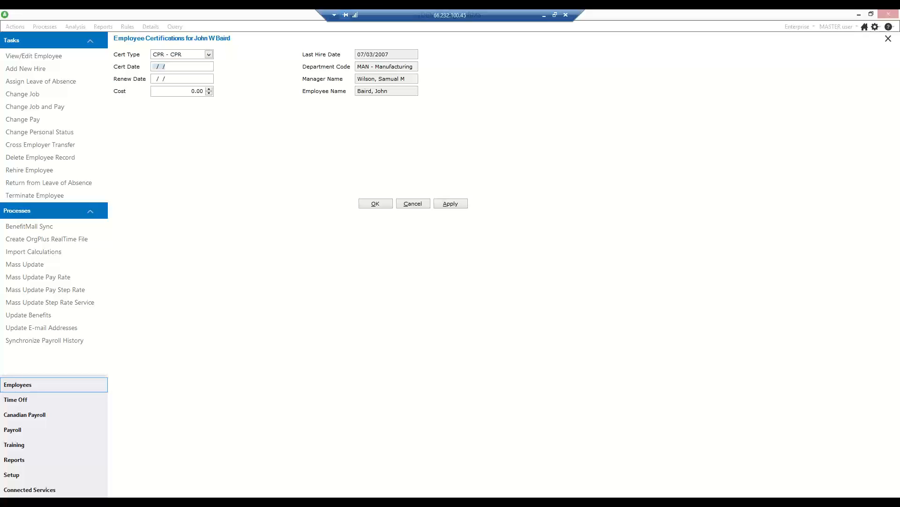
{"action": "type", "text": "01012020"}
{"action": "key", "text": "Tab"}
{"action": "type", "text": "01/01/2022"}
{"action": "key", "text": "Tab"}
{"action": "type", "text": "100"}
{"action": "key", "text": "Tab"}
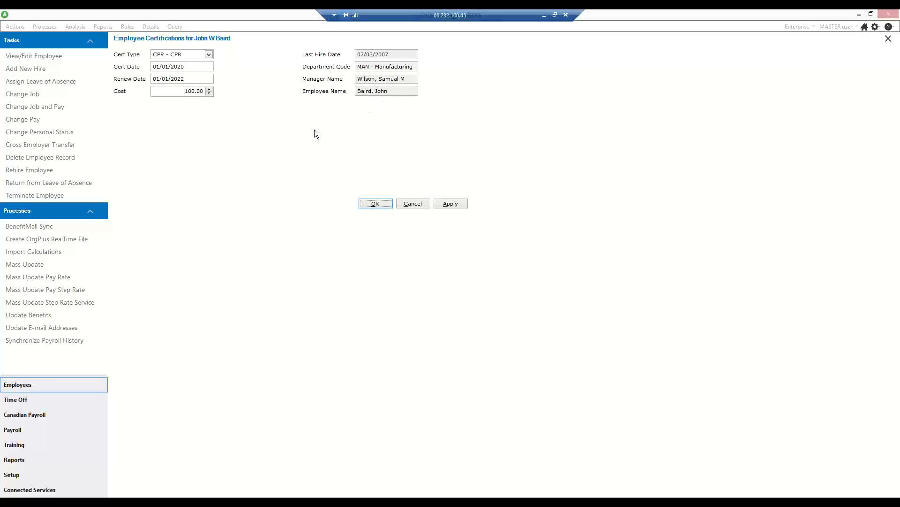
{"action": "left_click", "coordinate": [376, 203]}
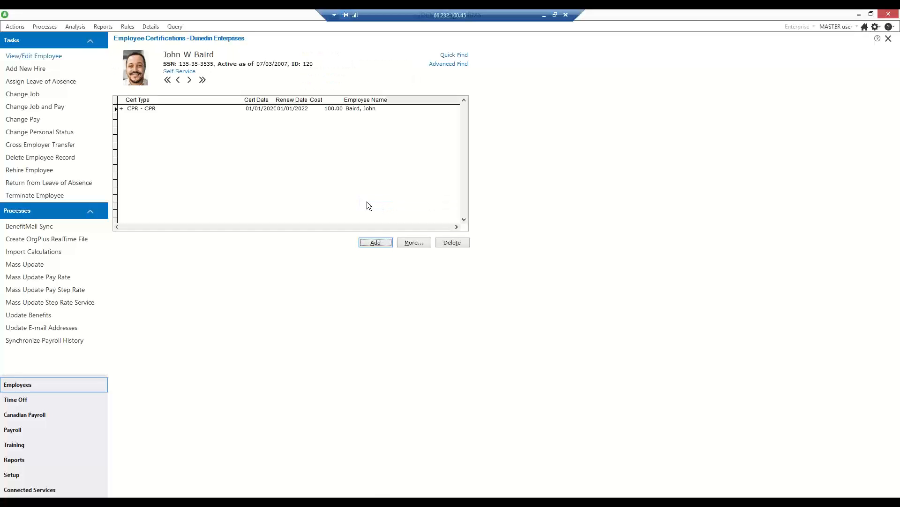
Step: Add a FIRSTAID - First Aid certification with cert date 07/15/2019, renew date 07/15/2022 and cost 150
{"action": "left_click", "coordinate": [371, 243]}
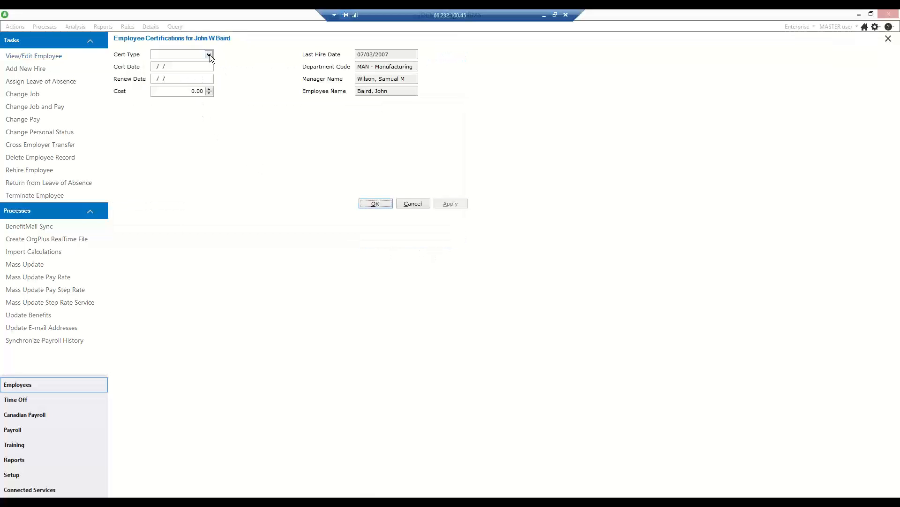
{"action": "left_click", "coordinate": [209, 55]}
{"action": "left_click", "coordinate": [184, 79]}
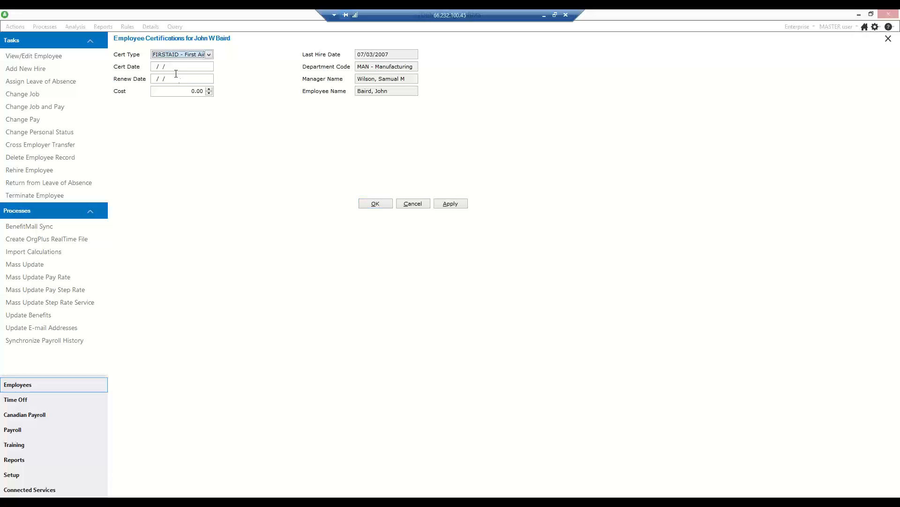
{"action": "left_click", "coordinate": [154, 66]}
{"action": "type", "text": "07/15/2019"}
{"action": "key", "text": "Tab"}
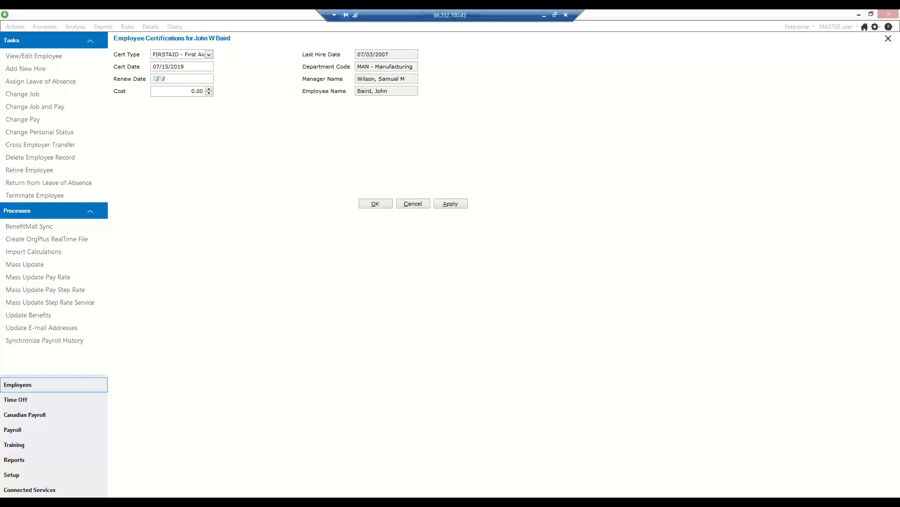
{"action": "type", "text": "07/15/2022"}
{"action": "key", "text": "Tab"}
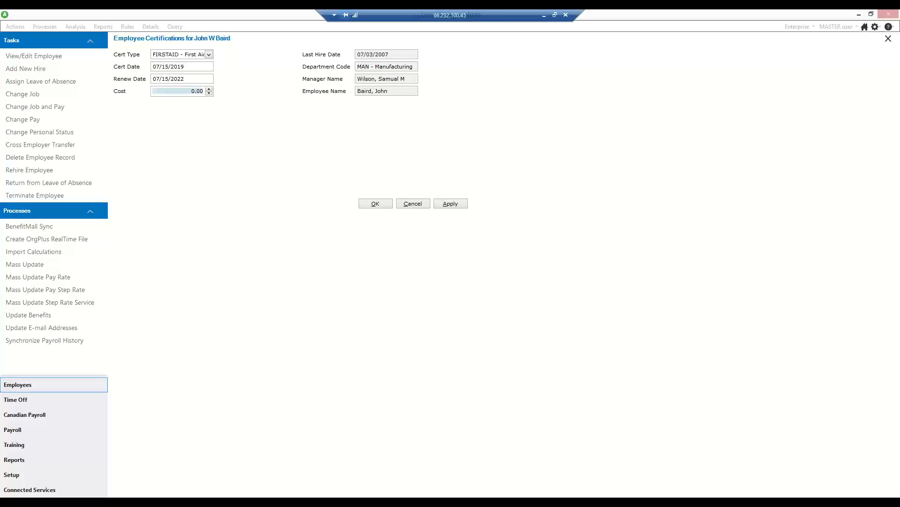
{"action": "type", "text": "150"}
{"action": "key", "text": "Tab"}
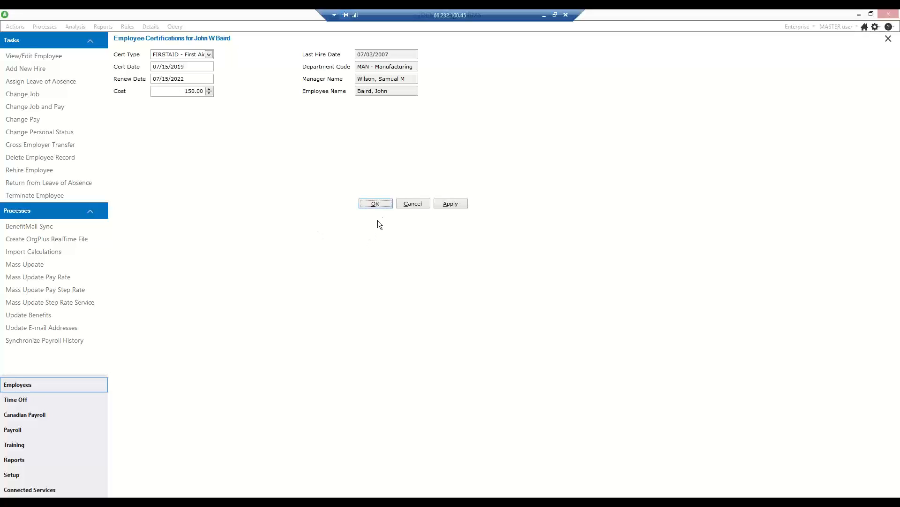
{"action": "left_click", "coordinate": [376, 205]}
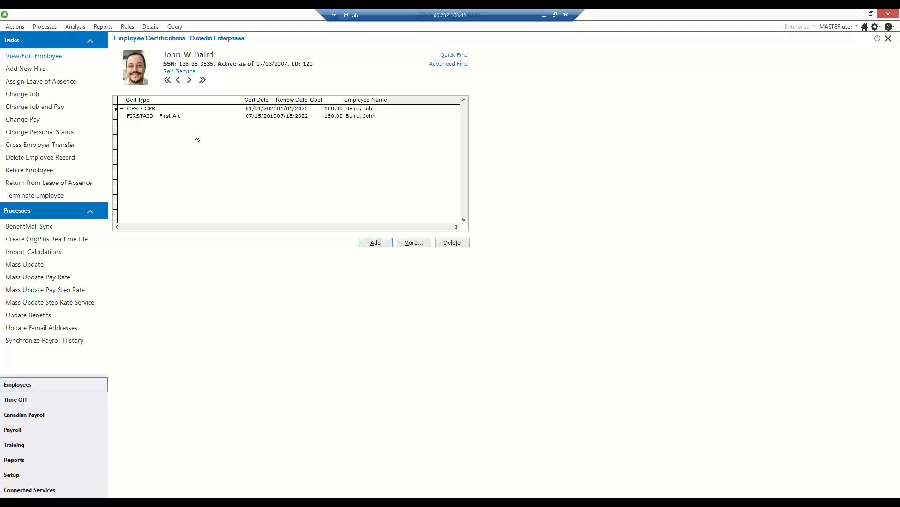
Step: Create a new HR Secure Query titled Certifications with Public access
{"action": "left_click", "coordinate": [179, 28]}
{"action": "mouse_move", "coordinate": [226, 41]}
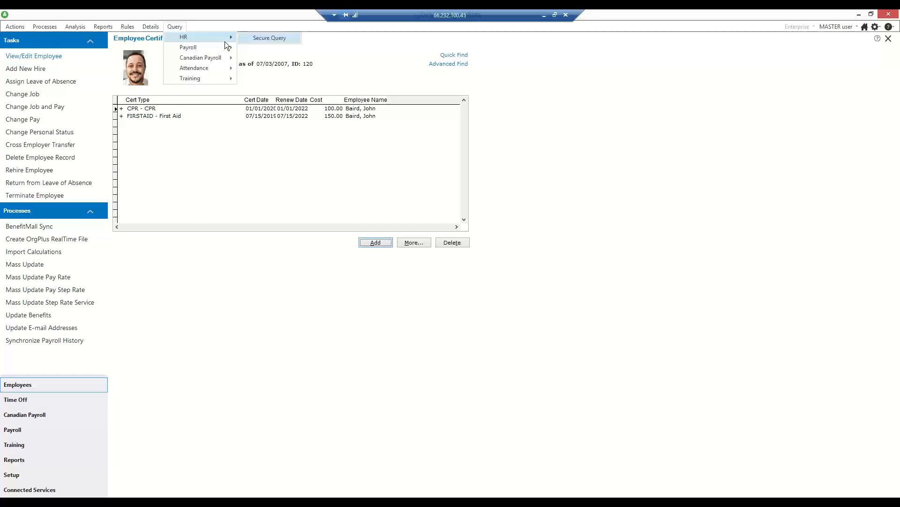
{"action": "left_click", "coordinate": [271, 38]}
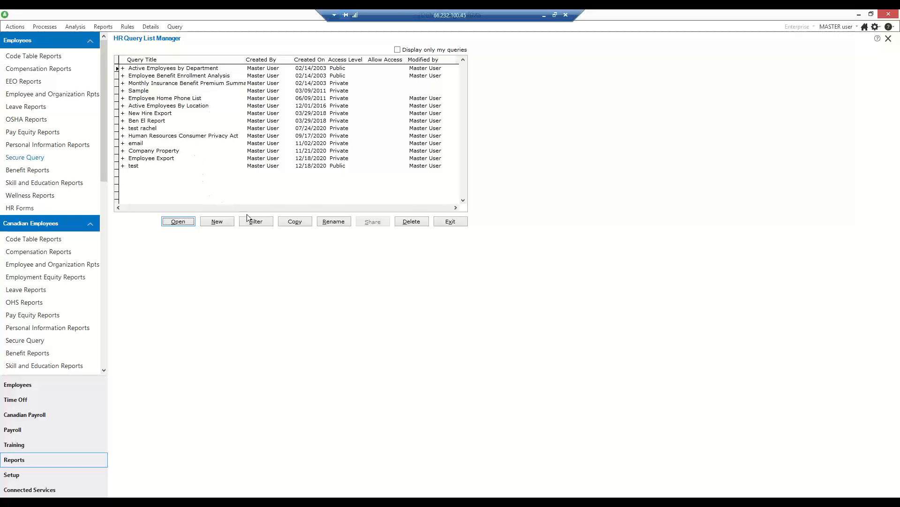
{"action": "left_click", "coordinate": [216, 221]}
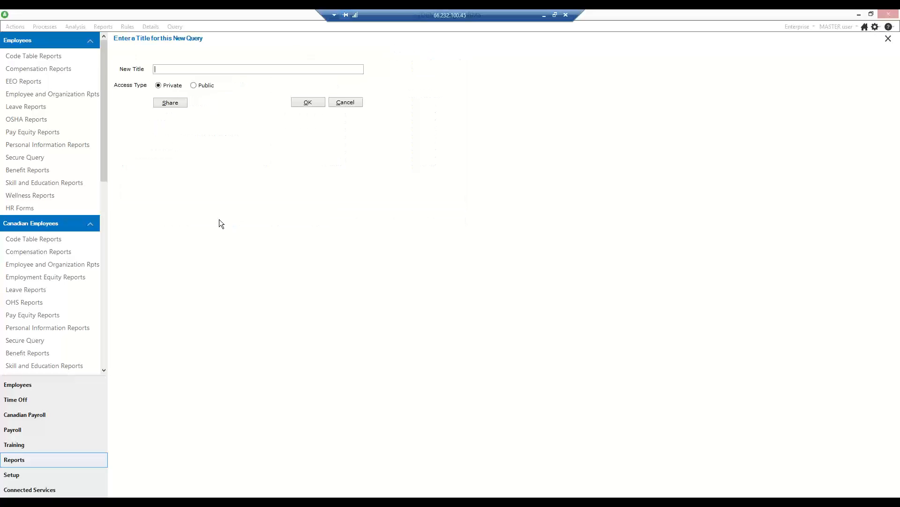
{"action": "type", "text": "Certifications"}
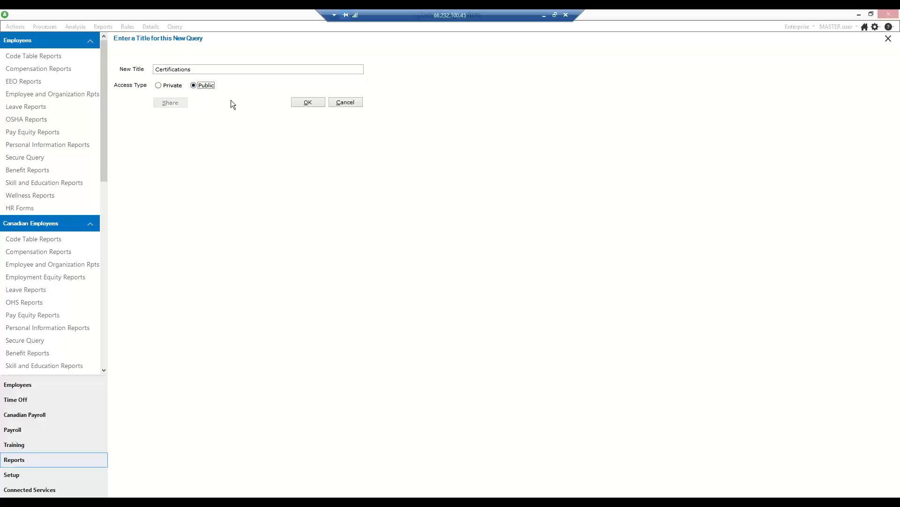
{"action": "left_click", "coordinate": [305, 104]}
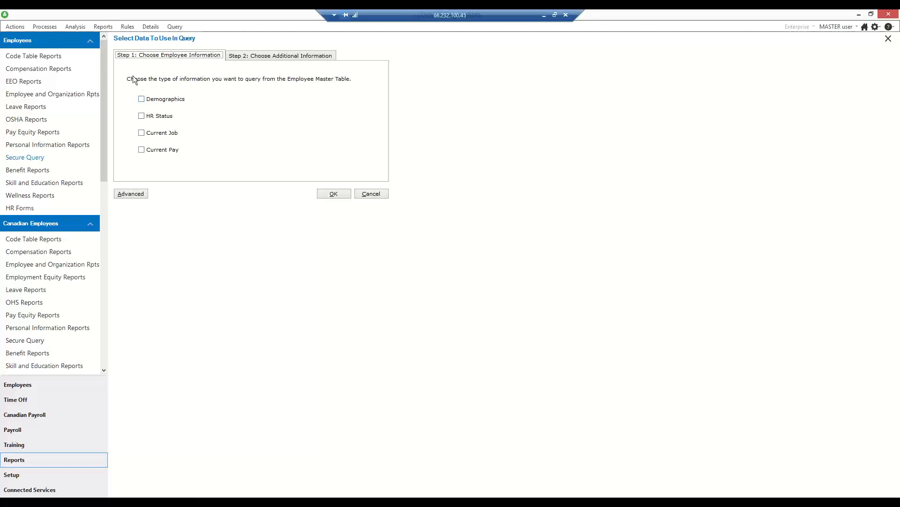
Step: Use Demographics and the Employee Certifications multi record custom details as the data for the Certifications query
{"action": "left_click", "coordinate": [141, 100]}
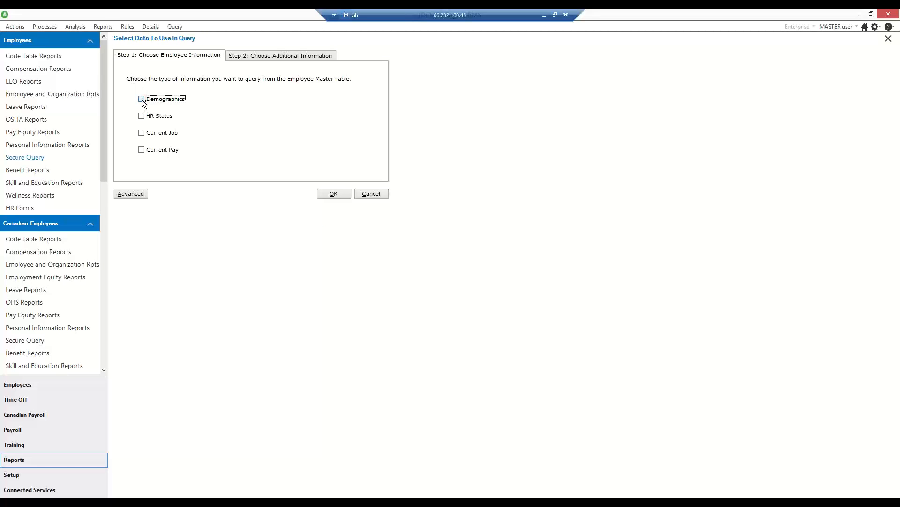
{"action": "left_click", "coordinate": [272, 55]}
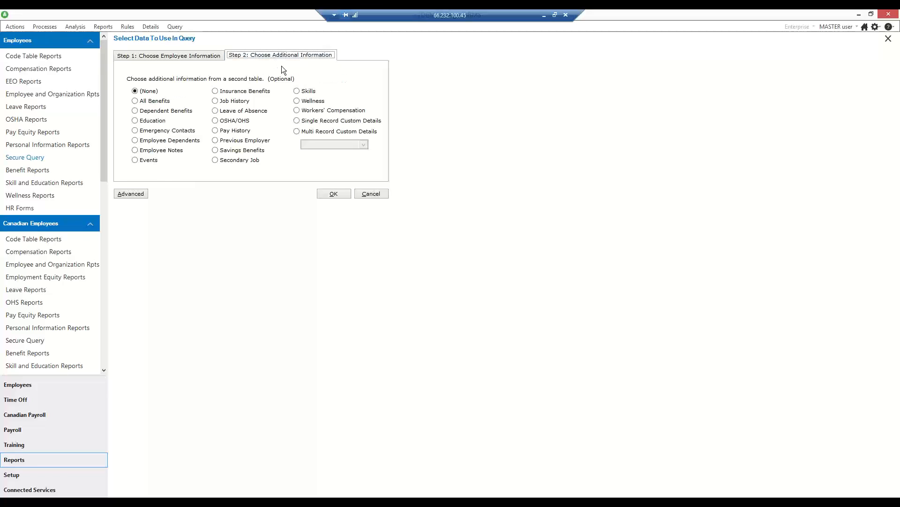
{"action": "left_click", "coordinate": [304, 133]}
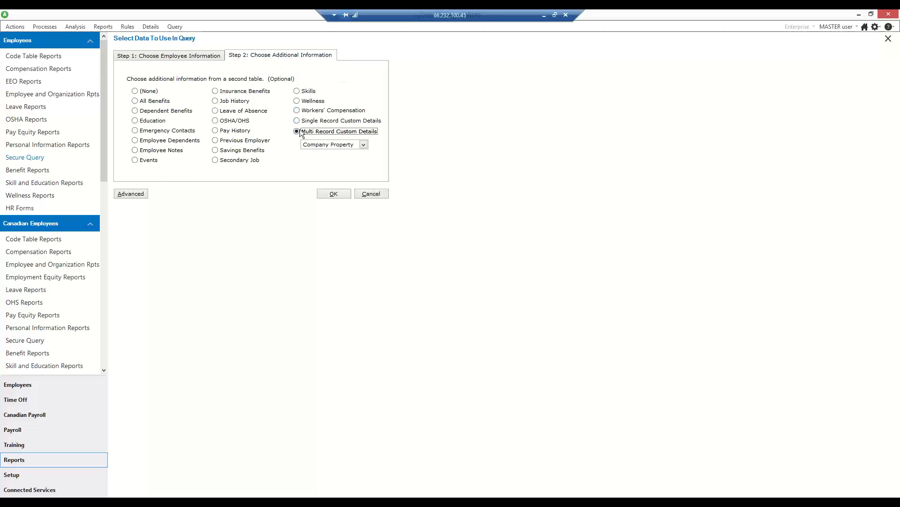
{"action": "left_click", "coordinate": [363, 145]}
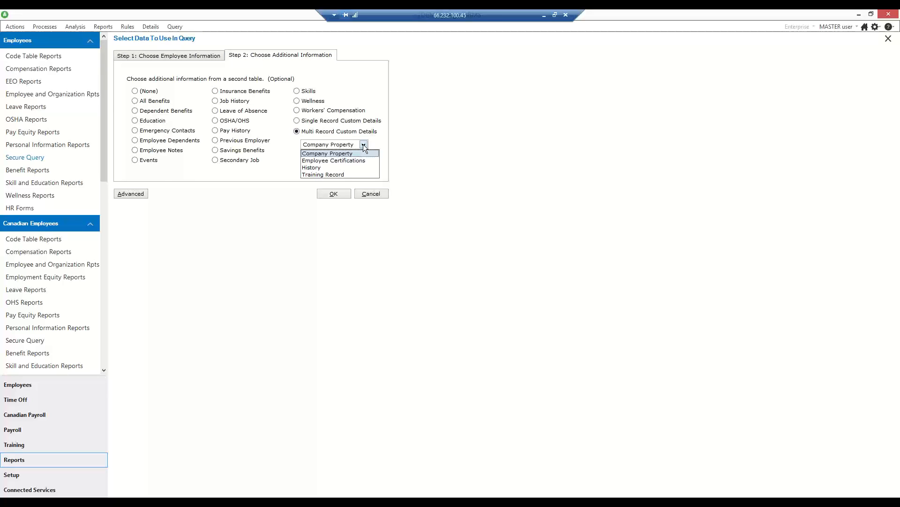
{"action": "left_click", "coordinate": [329, 160]}
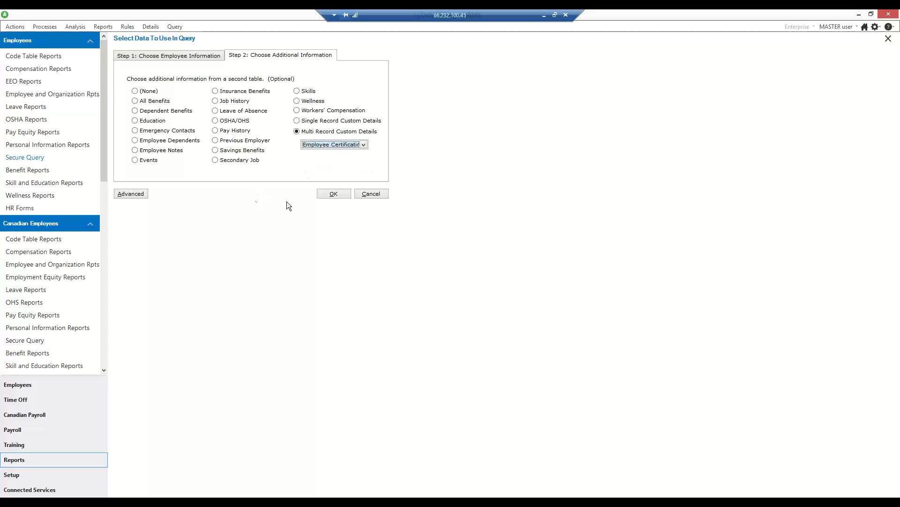
{"action": "left_click", "coordinate": [338, 196]}
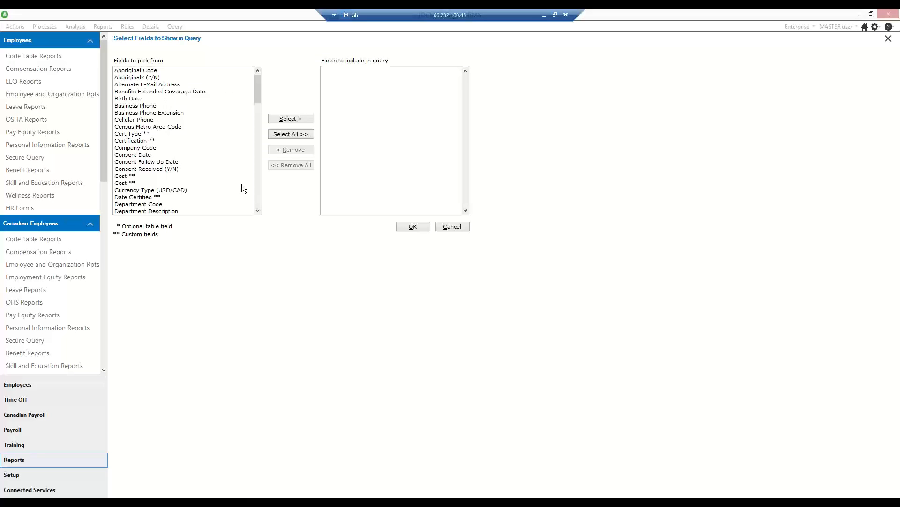
Step: Add the Employee ID and Name: Last, First Middle fields to the query
{"action": "left_click", "coordinate": [261, 199]}
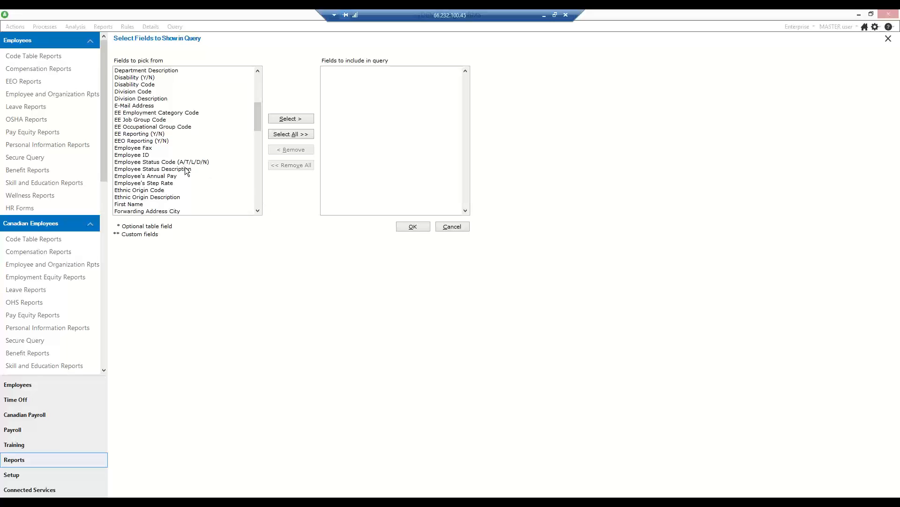
{"action": "double_click", "coordinate": [141, 156]}
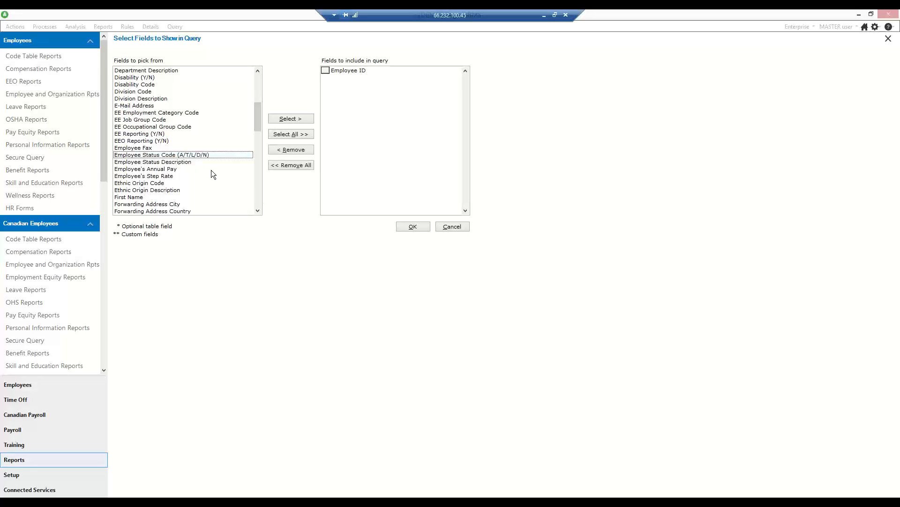
{"action": "left_click", "coordinate": [260, 196]}
{"action": "left_click", "coordinate": [260, 196]}
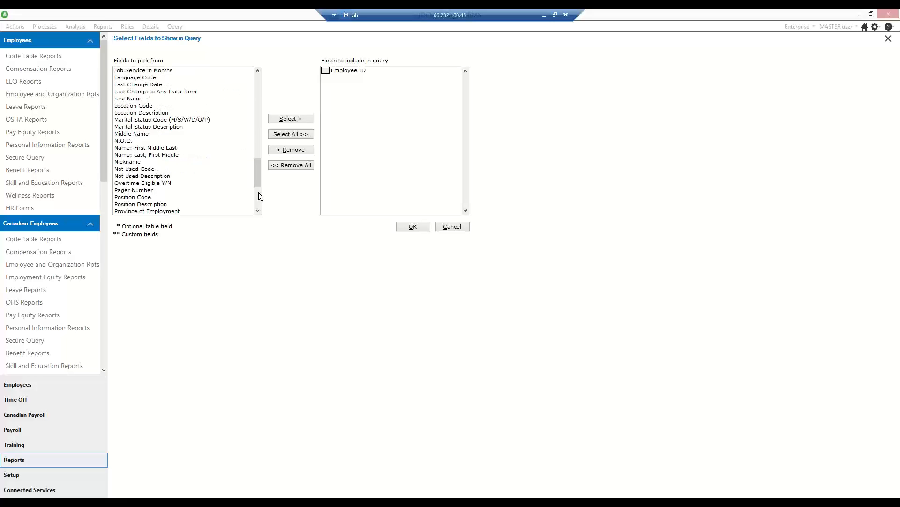
{"action": "left_click", "coordinate": [140, 156]}
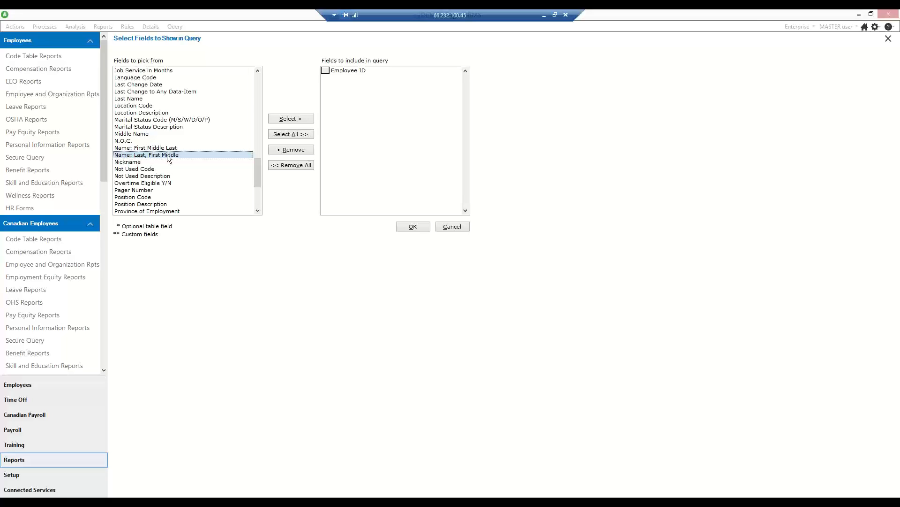
{"action": "double_click", "coordinate": [173, 156]}
Step: Add the custom fields Certification and Cert Type to the query, placing Cert Type above Certification
{"action": "left_click_drag", "start_coordinate": [255, 180], "coordinate": [251, 99]}
{"action": "left_click", "coordinate": [211, 98]}
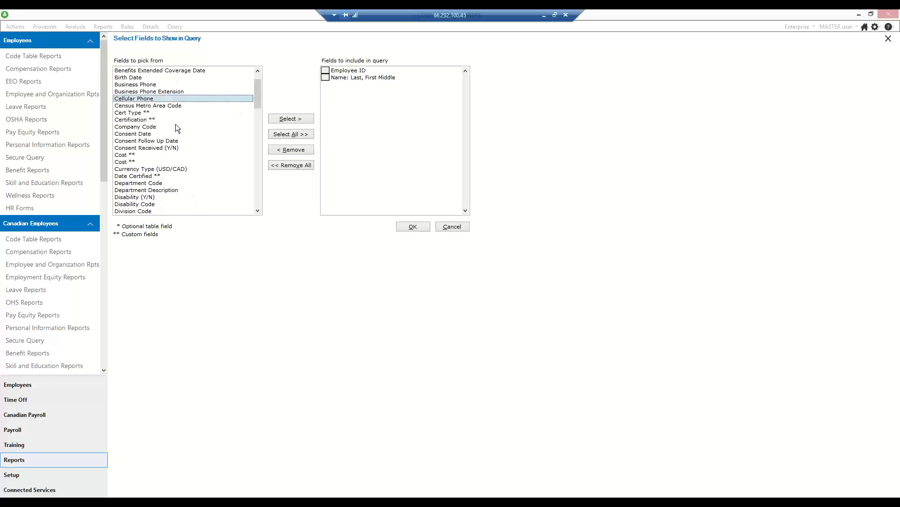
{"action": "double_click", "coordinate": [139, 120]}
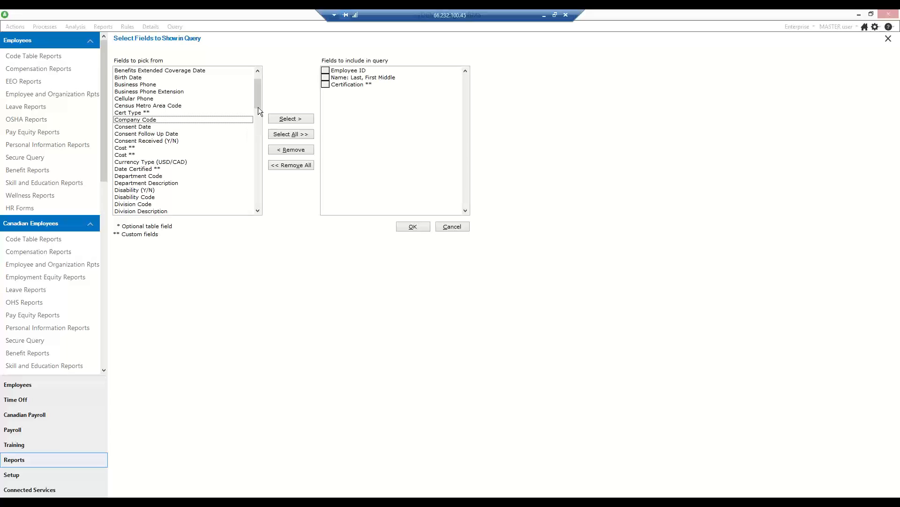
{"action": "mouse_move", "coordinate": [260, 104]}
{"action": "left_mouse_down"}
{"action": "mouse_move", "coordinate": [259, 112]}
{"action": "mouse_move", "coordinate": [256, 100]}
{"action": "left_mouse_up"}
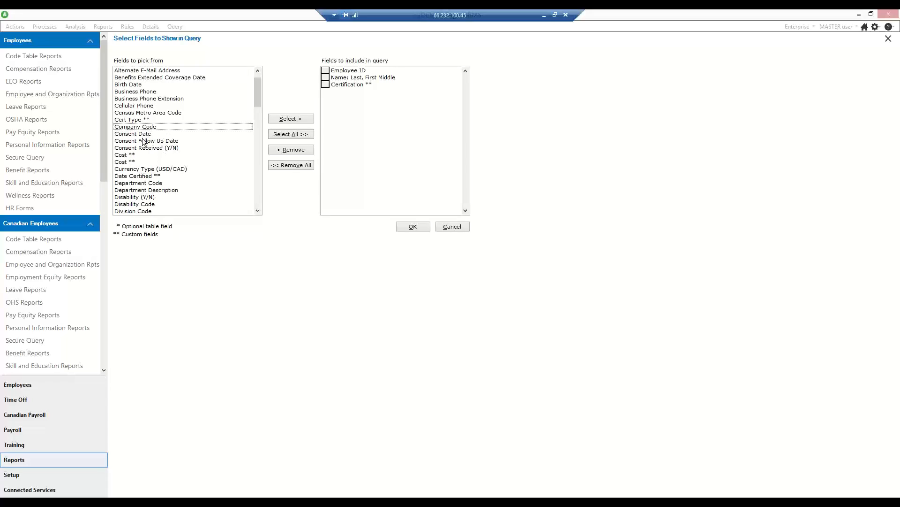
{"action": "double_click", "coordinate": [139, 120]}
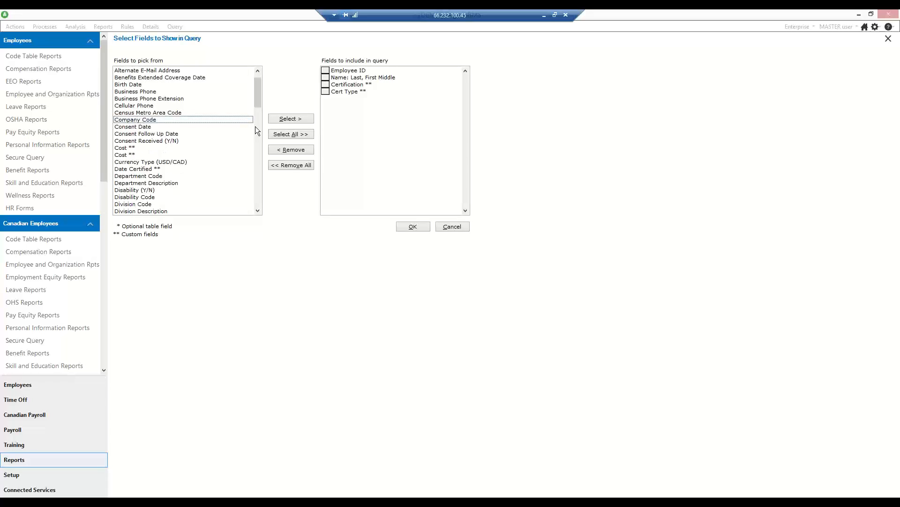
{"action": "left_click_drag", "start_coordinate": [325, 91], "coordinate": [325, 84]}
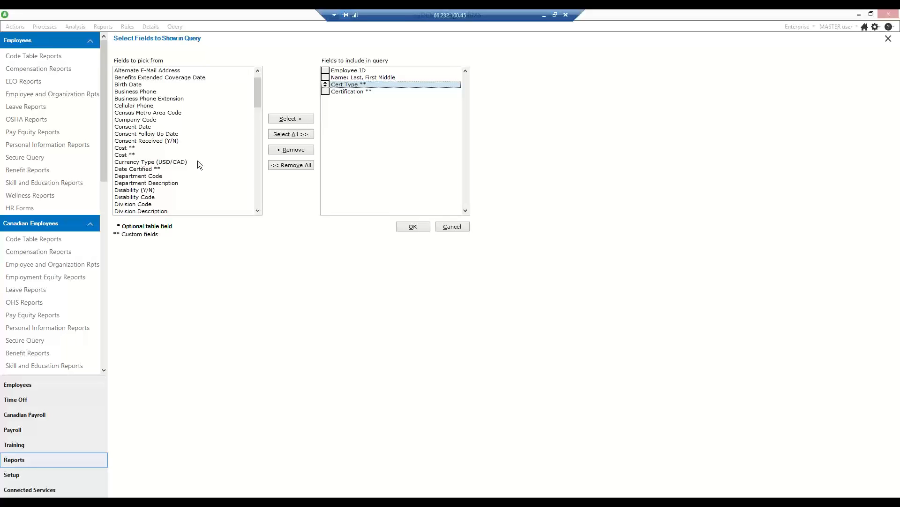
Step: Add the custom Renew Date field to the query and accept the field selection
{"action": "left_click", "coordinate": [260, 191]}
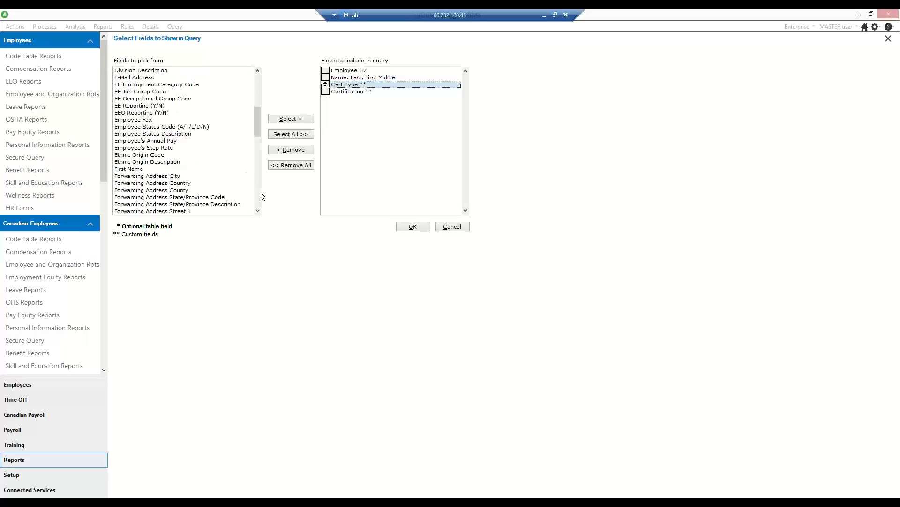
{"action": "left_click", "coordinate": [260, 192]}
{"action": "left_click", "coordinate": [259, 191]}
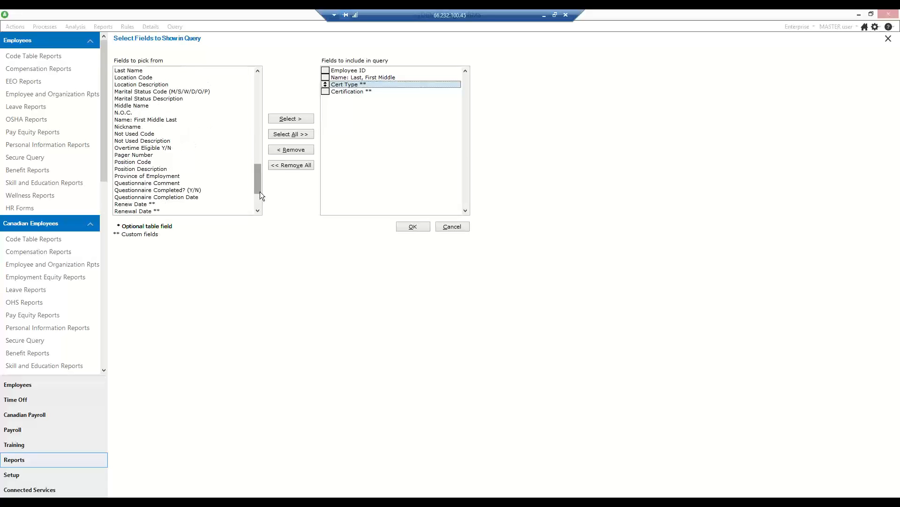
{"action": "left_click", "coordinate": [133, 205]}
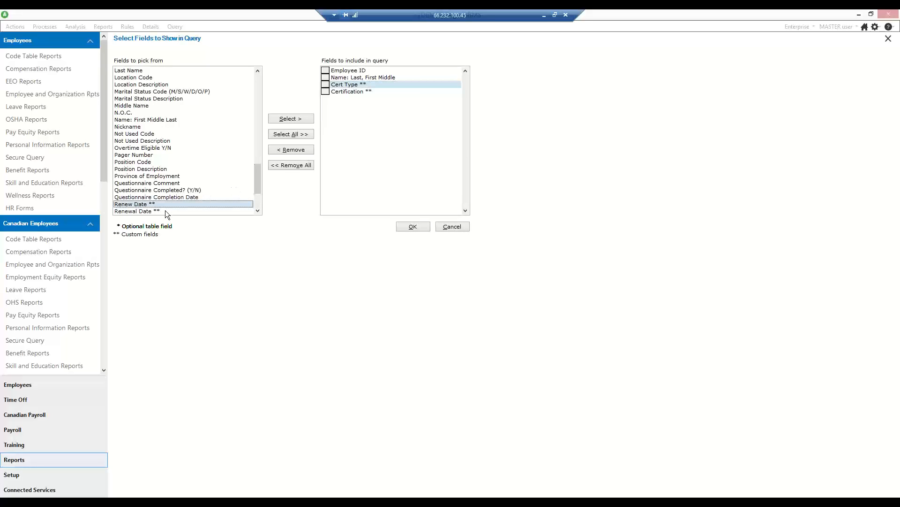
{"action": "double_click", "coordinate": [167, 204]}
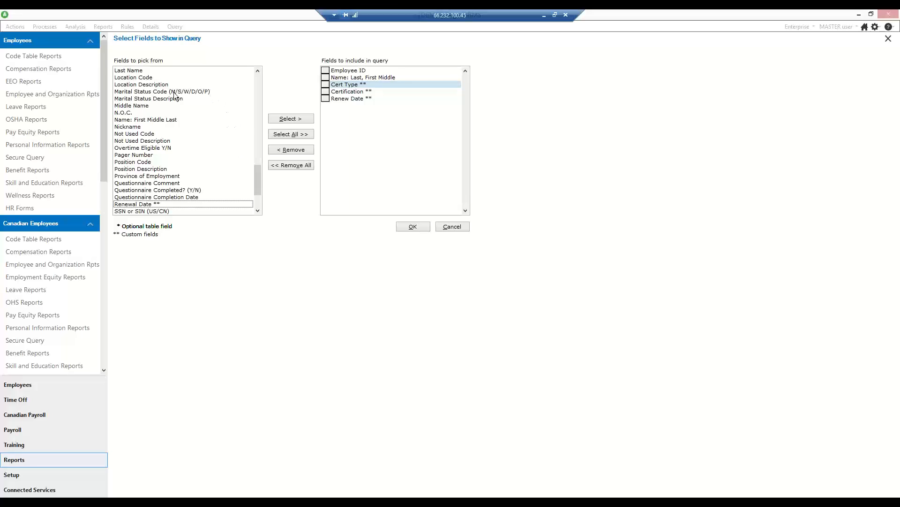
{"action": "left_click_drag", "start_coordinate": [255, 182], "coordinate": [252, 83]}
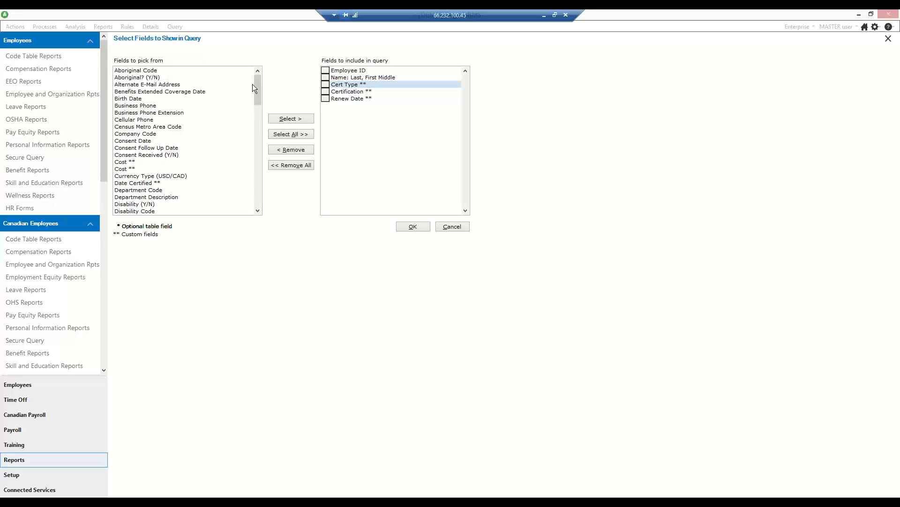
{"action": "left_click", "coordinate": [413, 228]}
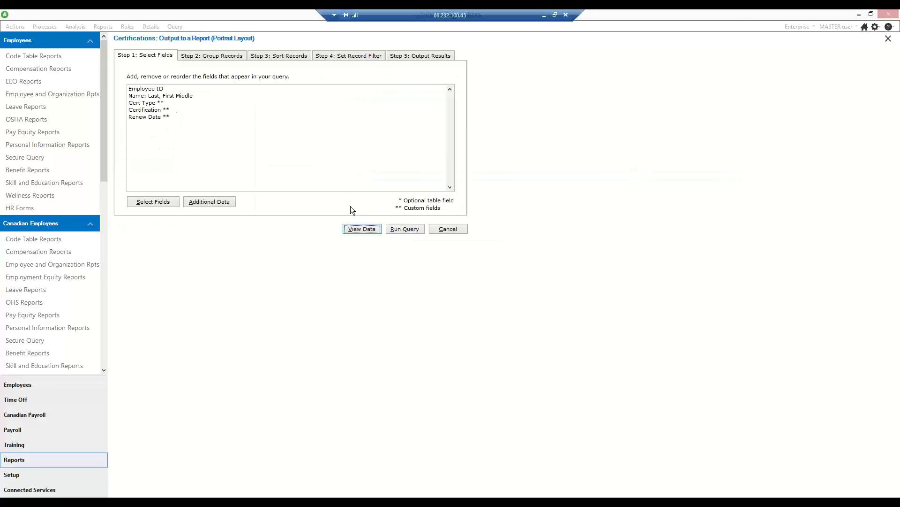
Step: Try to view the Certifications query's data and dismiss the dialogs that follow
{"action": "left_click", "coordinate": [368, 229]}
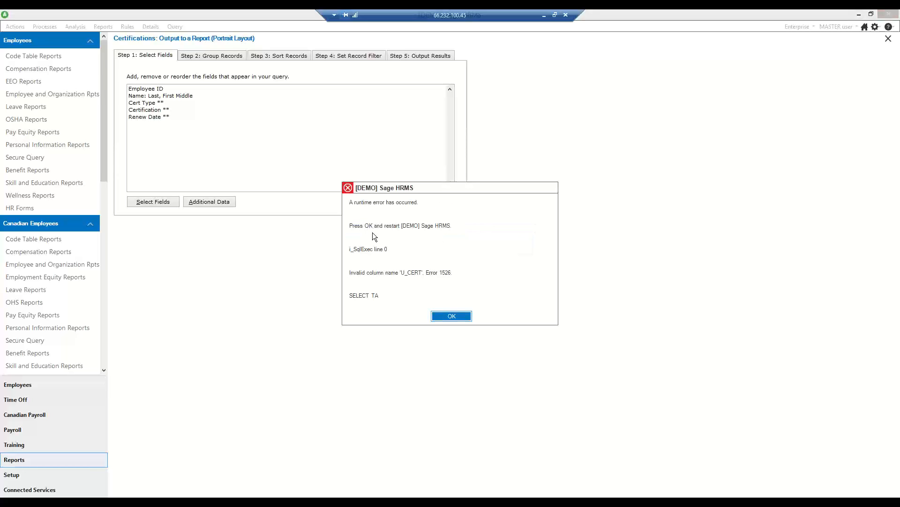
{"action": "left_click", "coordinate": [452, 319]}
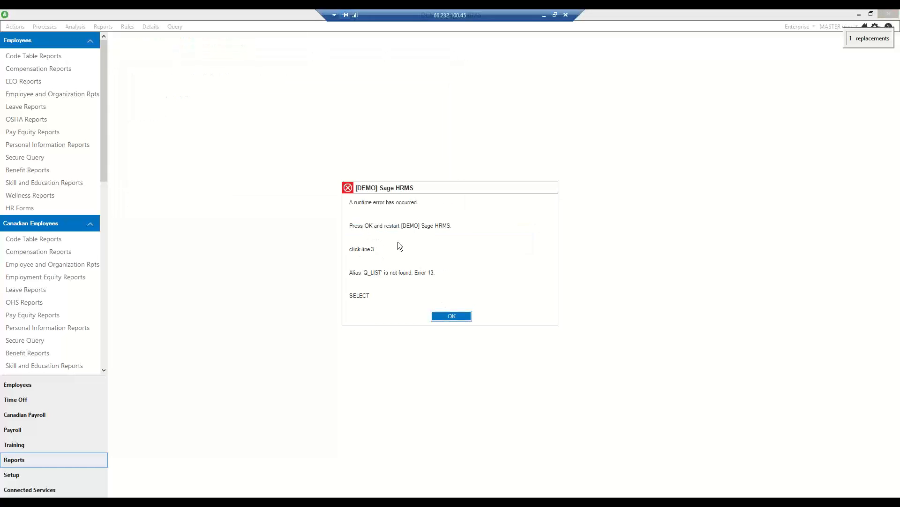
{"action": "left_click", "coordinate": [457, 317]}
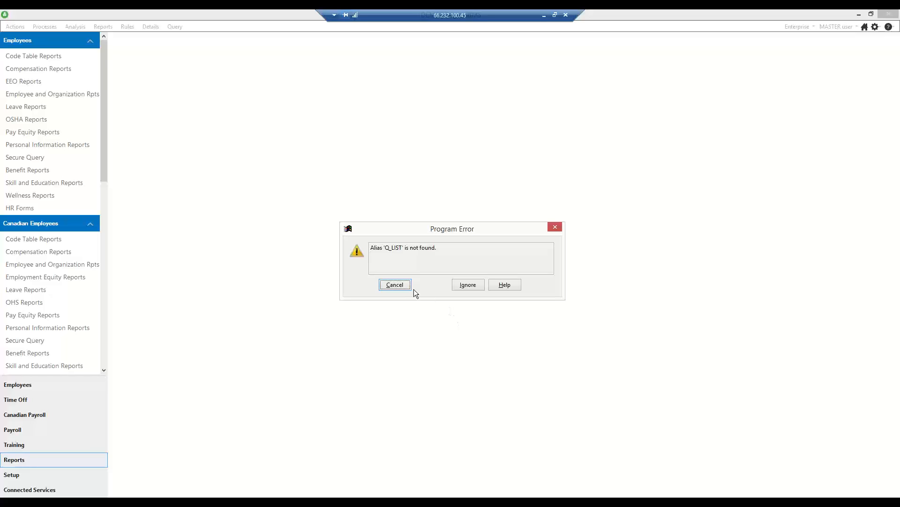
{"action": "left_click", "coordinate": [400, 283]}
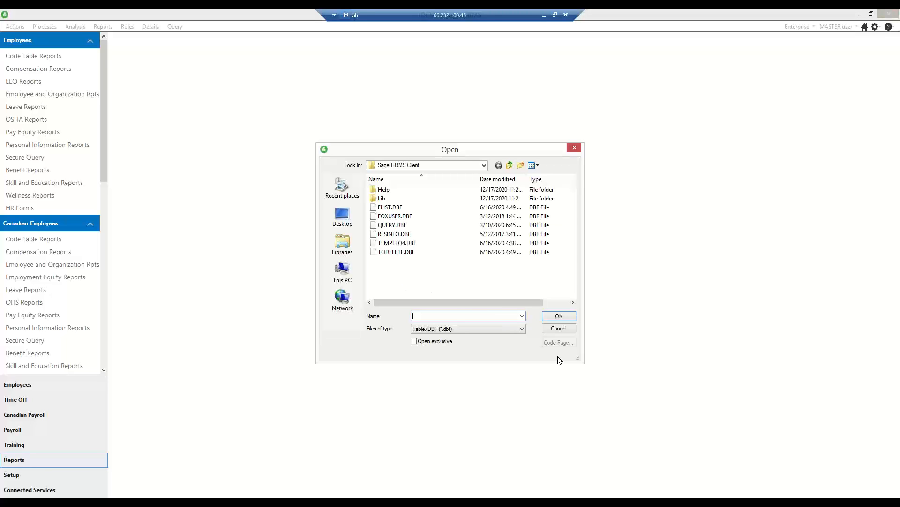
{"action": "left_click", "coordinate": [553, 328]}
{"action": "left_click", "coordinate": [561, 328]}
{"action": "left_click", "coordinate": [574, 148]}
Step: End the abra32.exe process in Task Manager and close Task Manager
{"action": "right_click", "coordinate": [296, 502]}
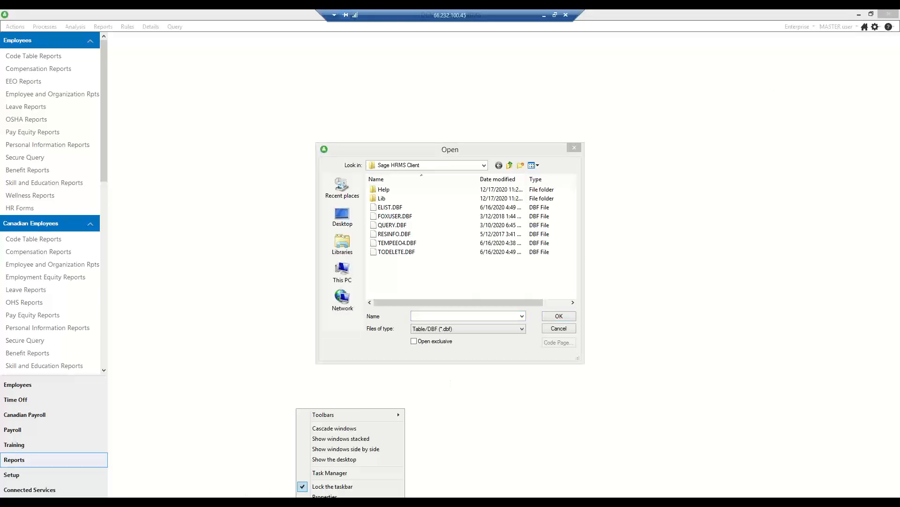
{"action": "left_click", "coordinate": [323, 473]}
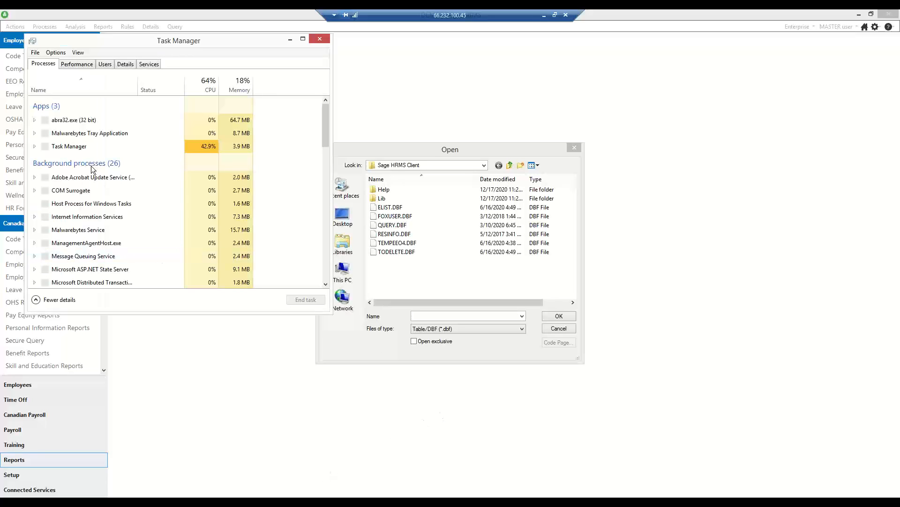
{"action": "left_click", "coordinate": [64, 121]}
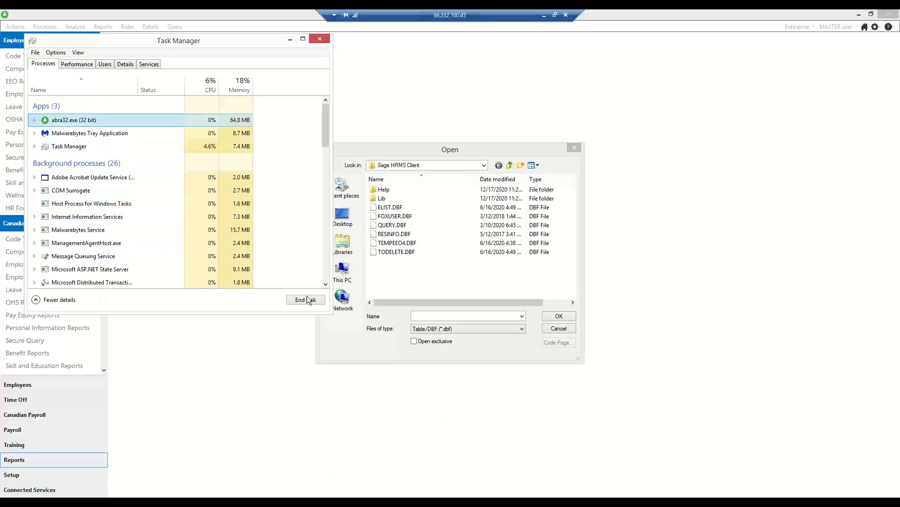
{"action": "left_click", "coordinate": [306, 300]}
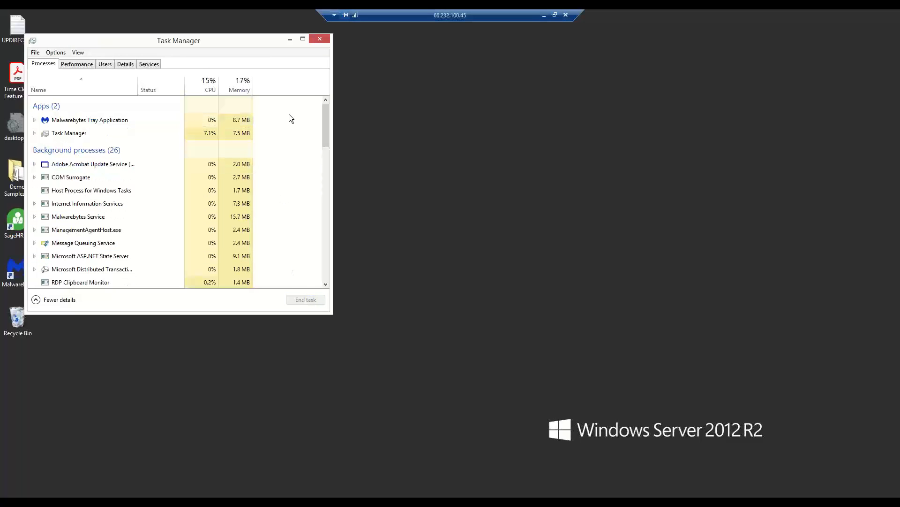
{"action": "left_click", "coordinate": [313, 40]}
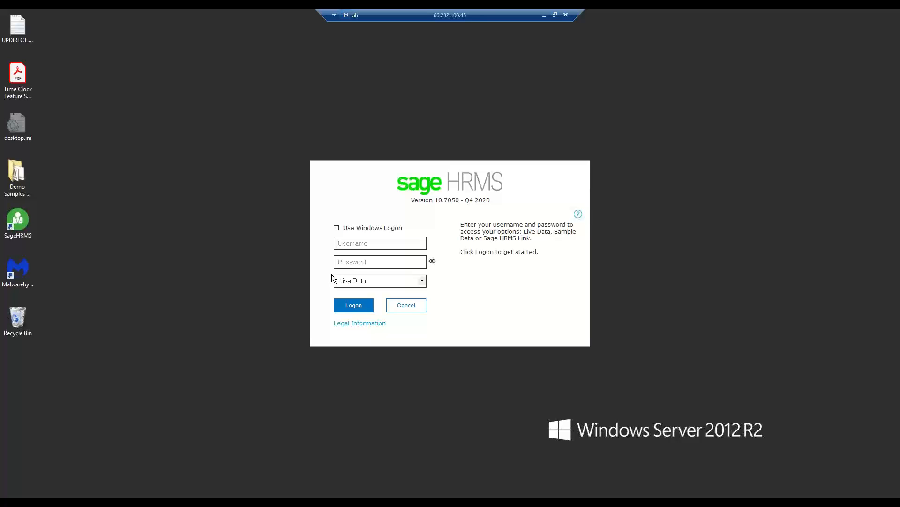
Step: Log back on to Sage HRMS as MASTER and maximize its window
{"action": "type", "text": "MASTER"}
{"action": "key", "text": "Return"}
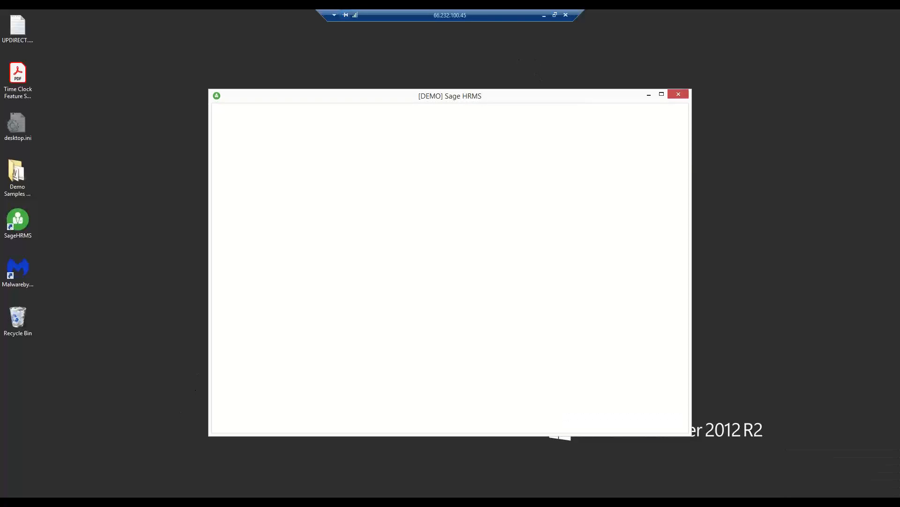
{"action": "left_click", "coordinate": [661, 94]}
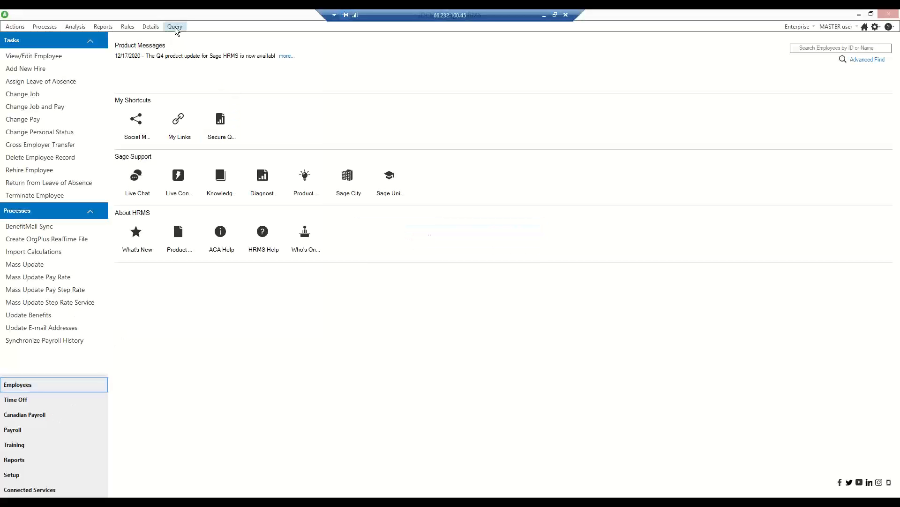
Step: Open the saved Certifications query from the HR Secure Query list
{"action": "left_click", "coordinate": [175, 26]}
{"action": "mouse_move", "coordinate": [197, 37]}
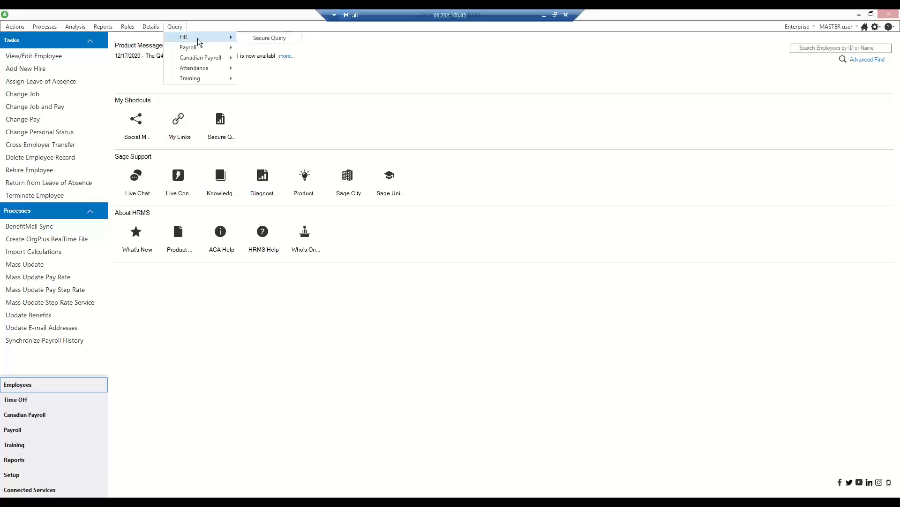
{"action": "left_click", "coordinate": [256, 41]}
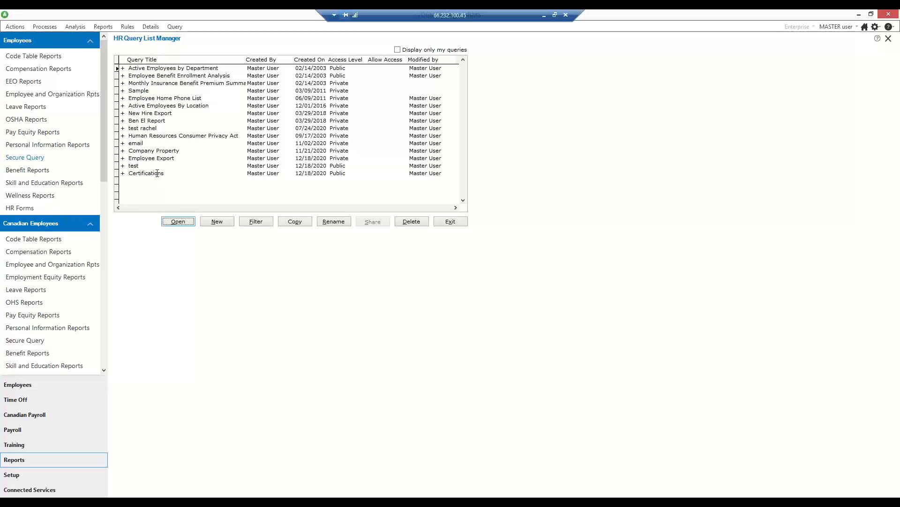
{"action": "double_click", "coordinate": [126, 173]}
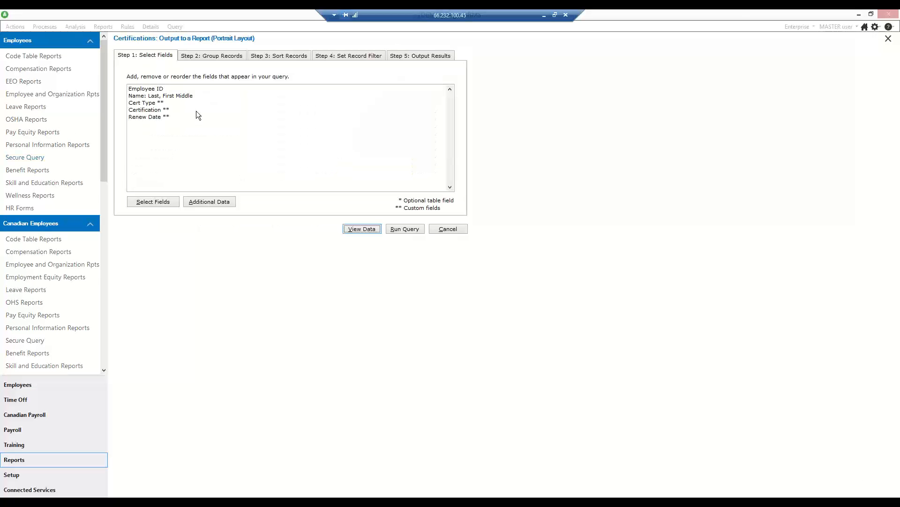
Step: Remove the Certification field from the fields included in the Certifications query and accept the field selection
{"action": "left_click", "coordinate": [140, 110]}
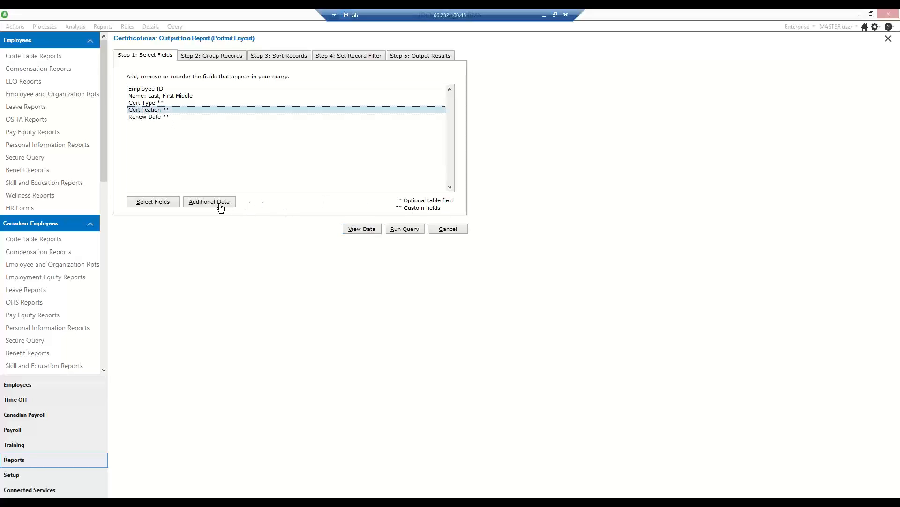
{"action": "left_click", "coordinate": [169, 204]}
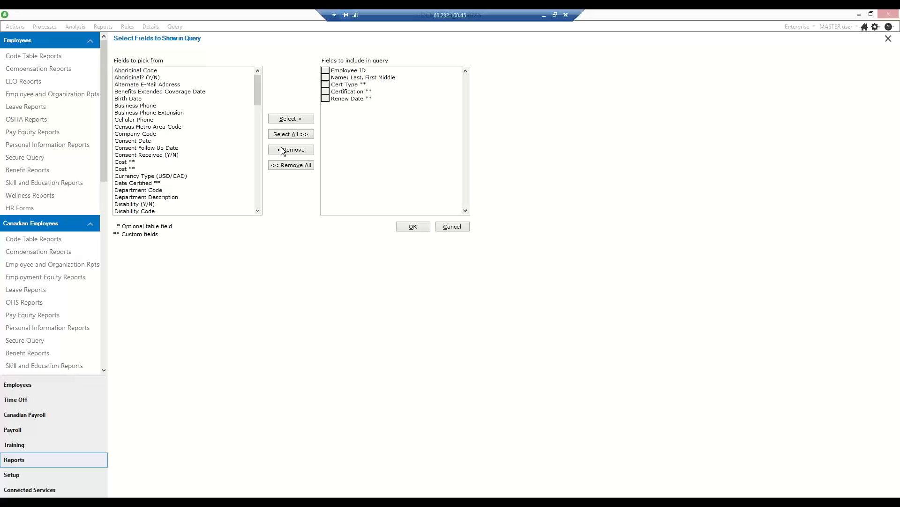
{"action": "left_click", "coordinate": [345, 92]}
{"action": "left_click", "coordinate": [291, 149]}
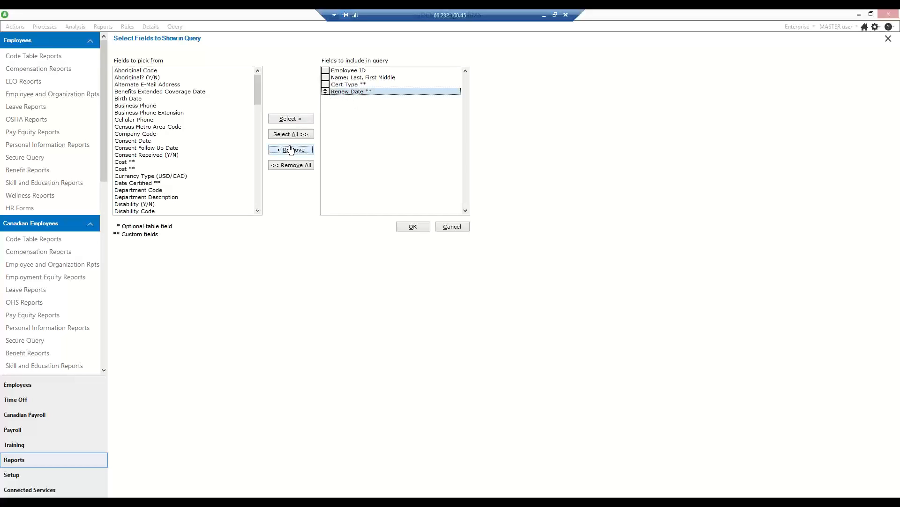
{"action": "left_click", "coordinate": [413, 226]}
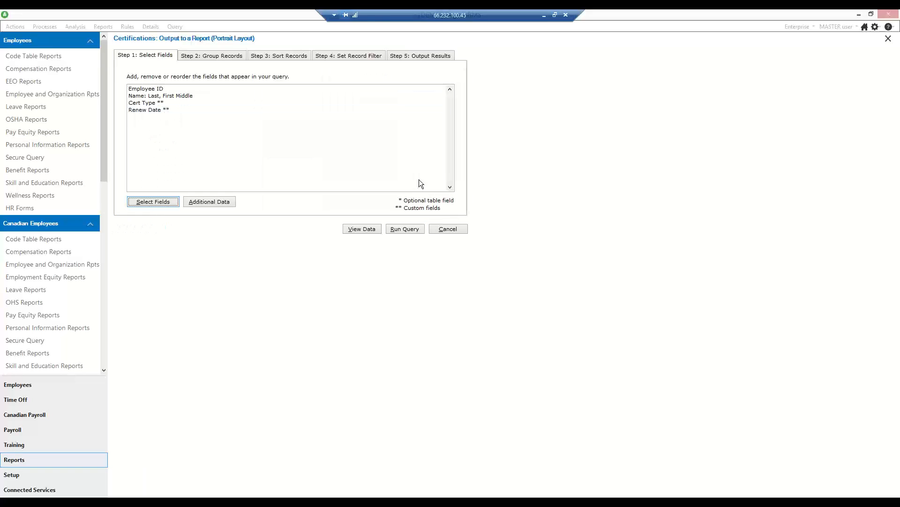
Step: View the Certifications query's data and look through the employee rows with their Cert Type and Renew Date columns
{"action": "left_click", "coordinate": [357, 228]}
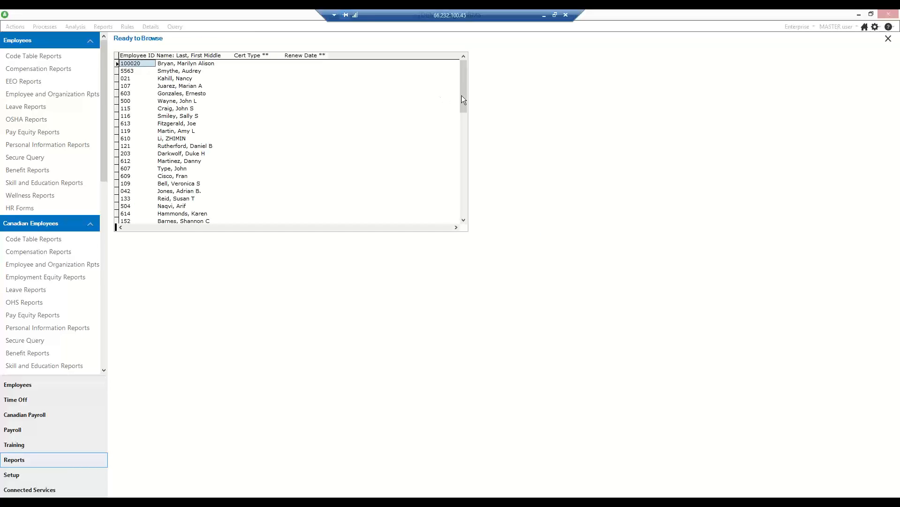
{"action": "left_click_drag", "start_coordinate": [465, 109], "coordinate": [465, 167]}
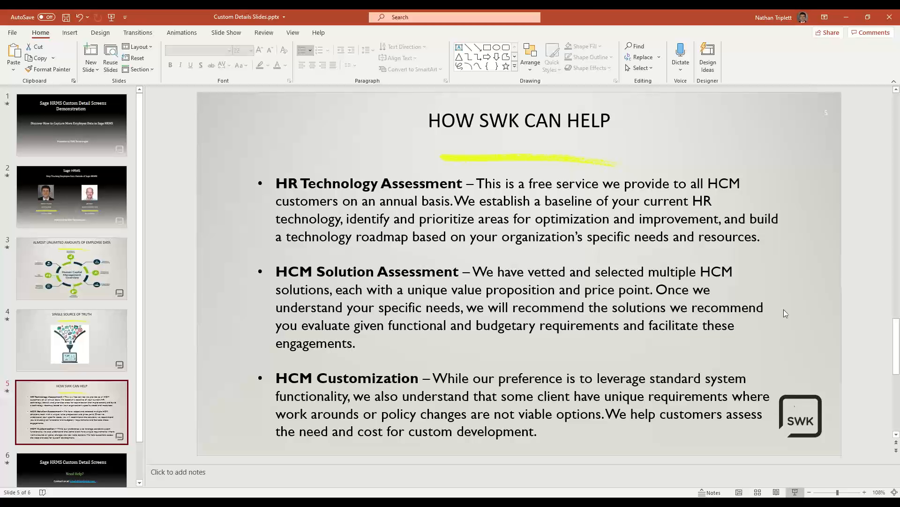
Step: In PowerPoint, start the slide show from the "How SWK Can Help" slide and swap Presenter View with the slide show
{"action": "key", "text": "shift+F5"}
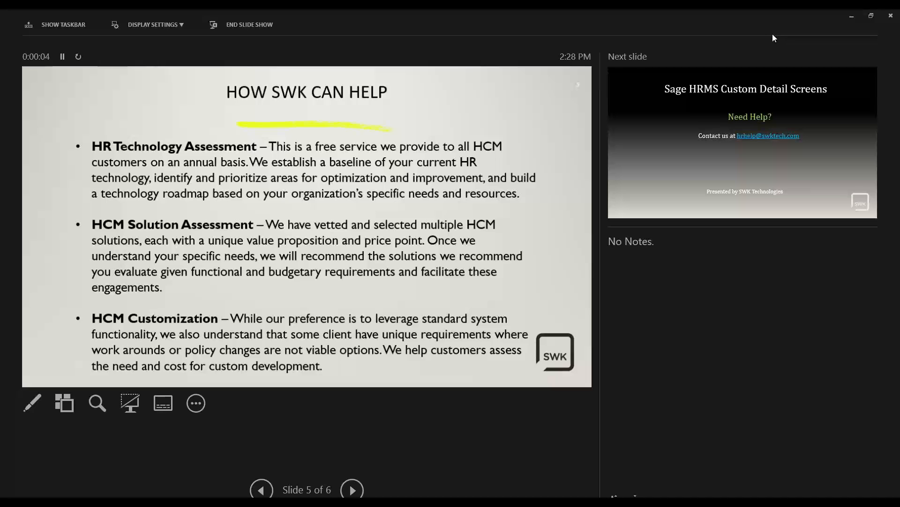
{"action": "left_click", "coordinate": [164, 23]}
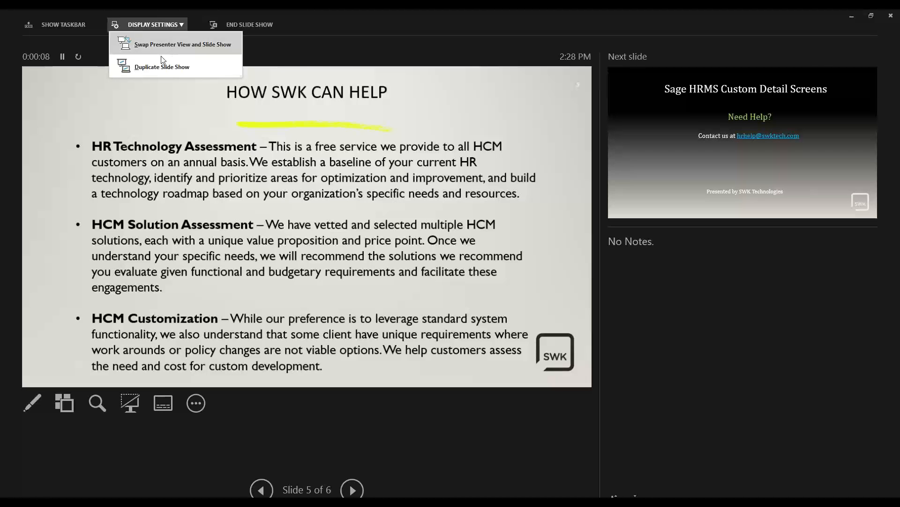
{"action": "left_click", "coordinate": [167, 46]}
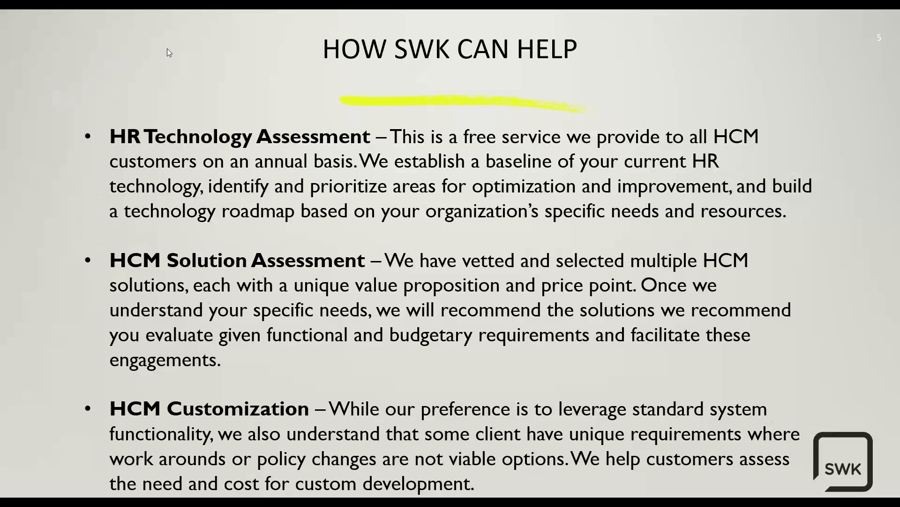